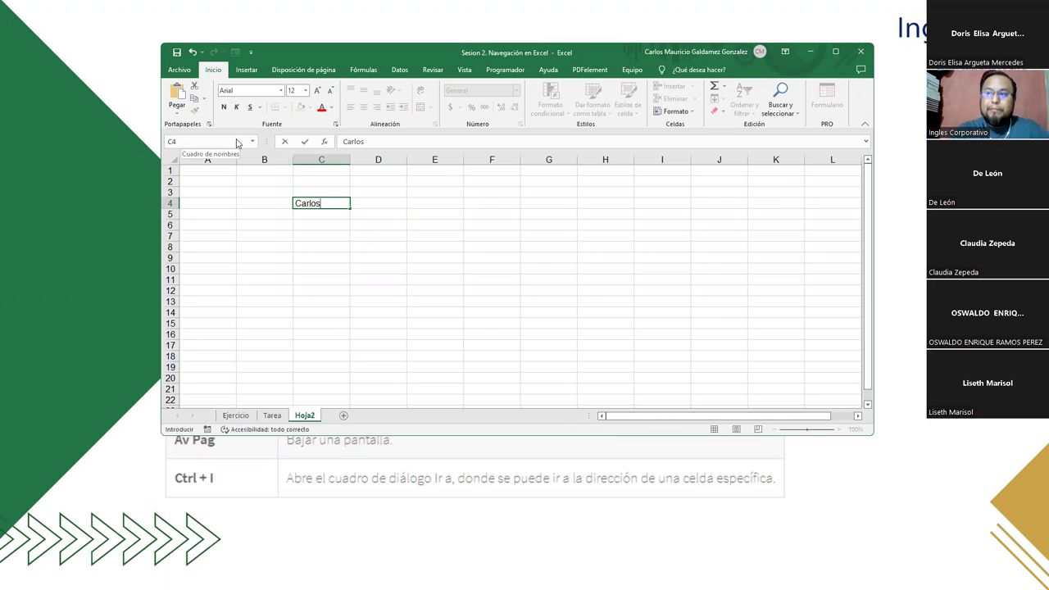
# Commit the entry in cell C4, then narrow the Excel window and move it aside to uncover the shortcut table.
pyautogui.press('Return')
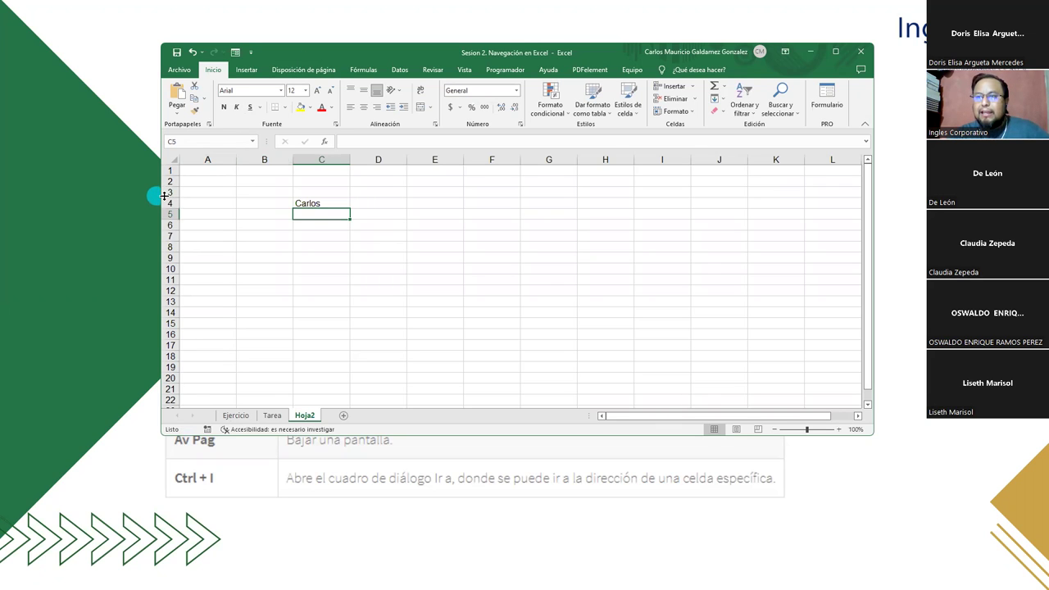
pyautogui.moveTo(155, 195); pyautogui.dragTo(428, 195)
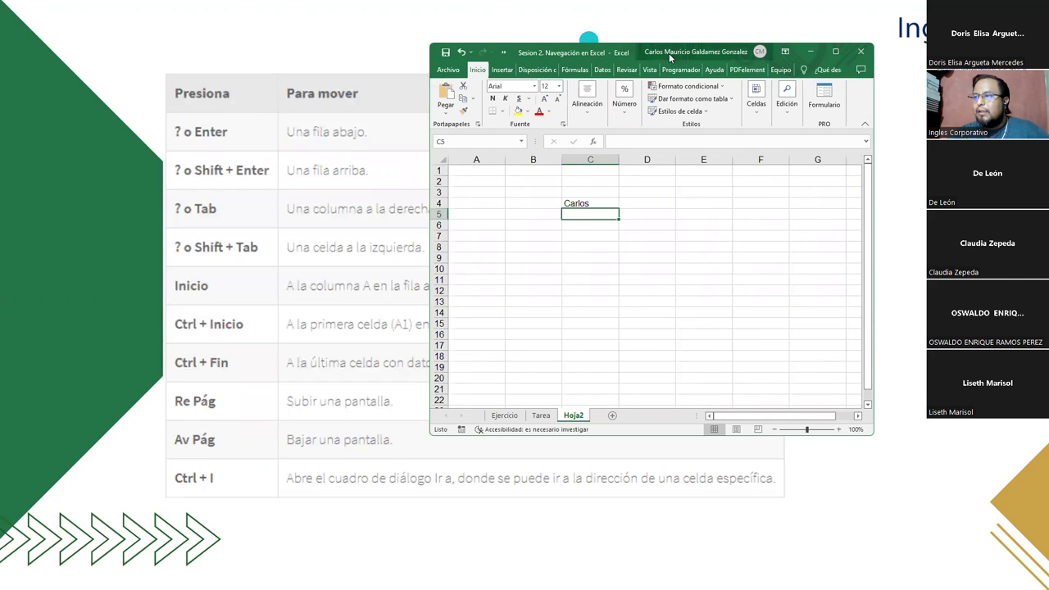
pyautogui.moveTo(669, 53); pyautogui.dragTo(832, 85)
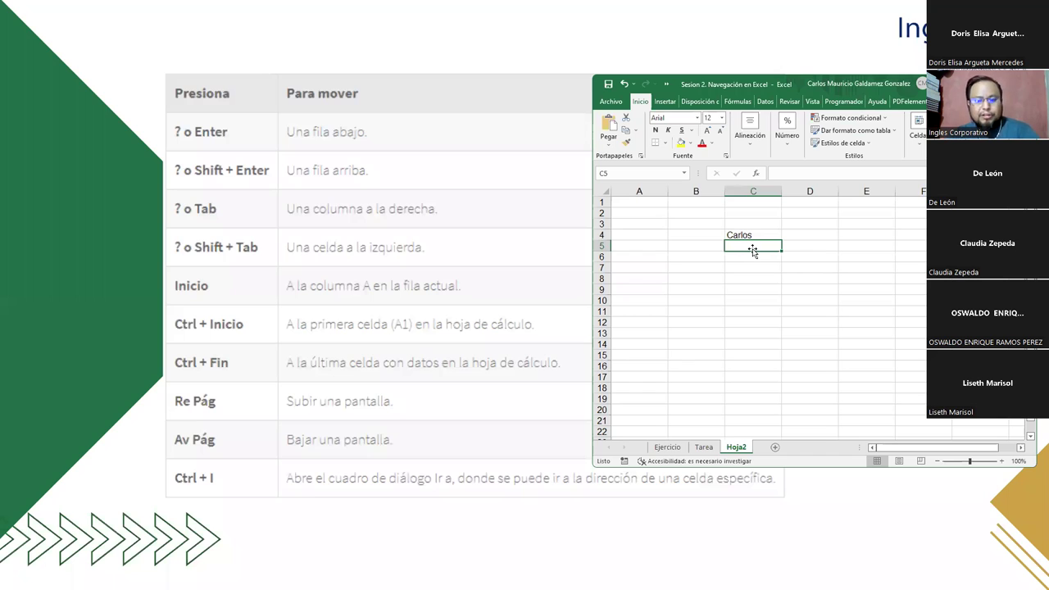
# Select cell A4 and advance the active cell one column at a time along row 4 to L4.
pyautogui.press('Up')
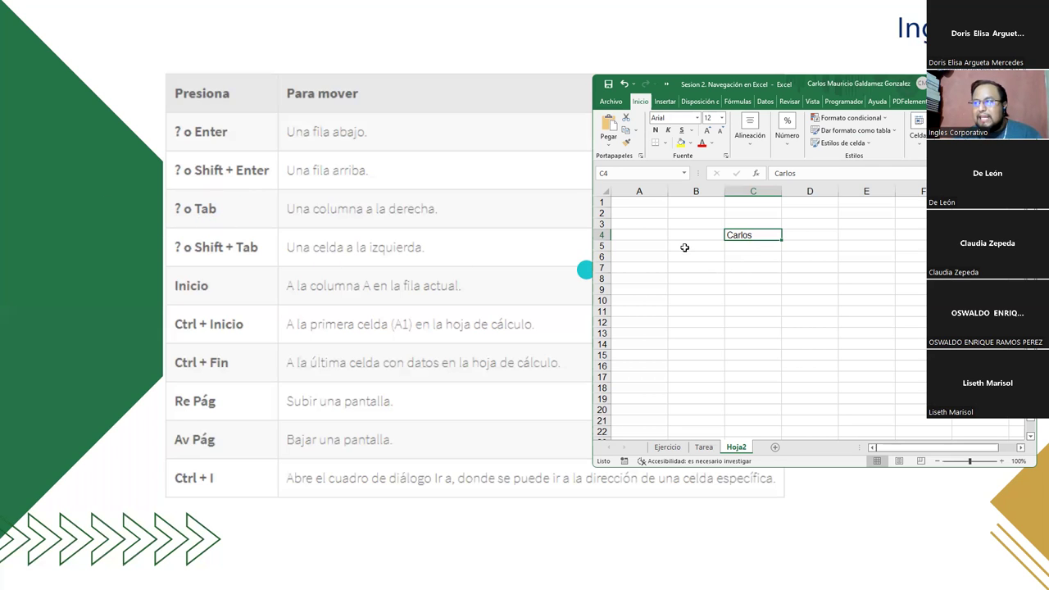
pyautogui.click(635, 236)
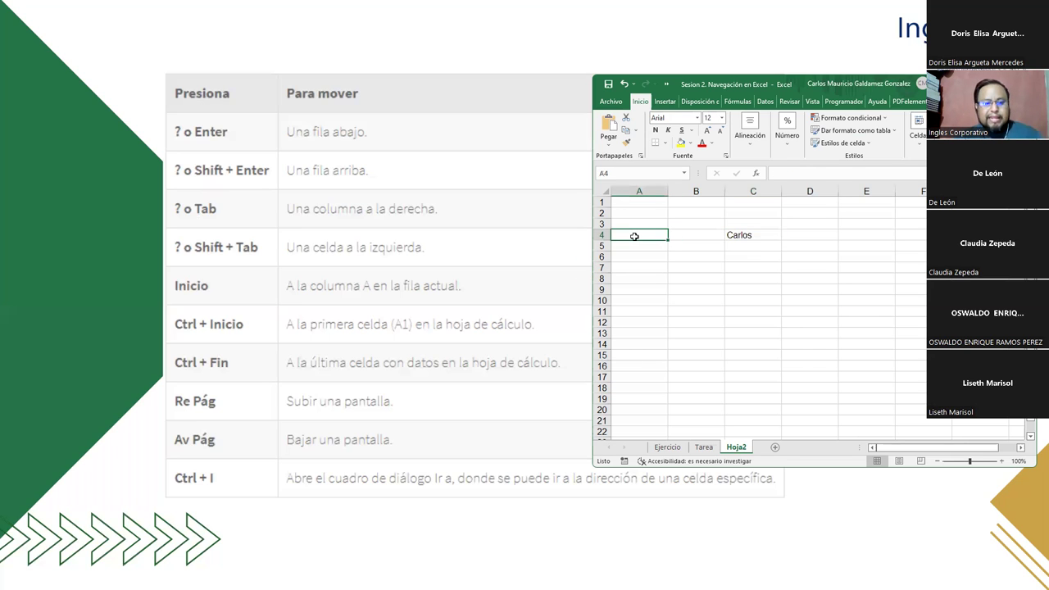
pyautogui.press('Tab')
pyautogui.press('Tab')
pyautogui.press('Tab')
pyautogui.press('Tab')
pyautogui.press('Tab')
pyautogui.press('Tab')
pyautogui.press('Tab')
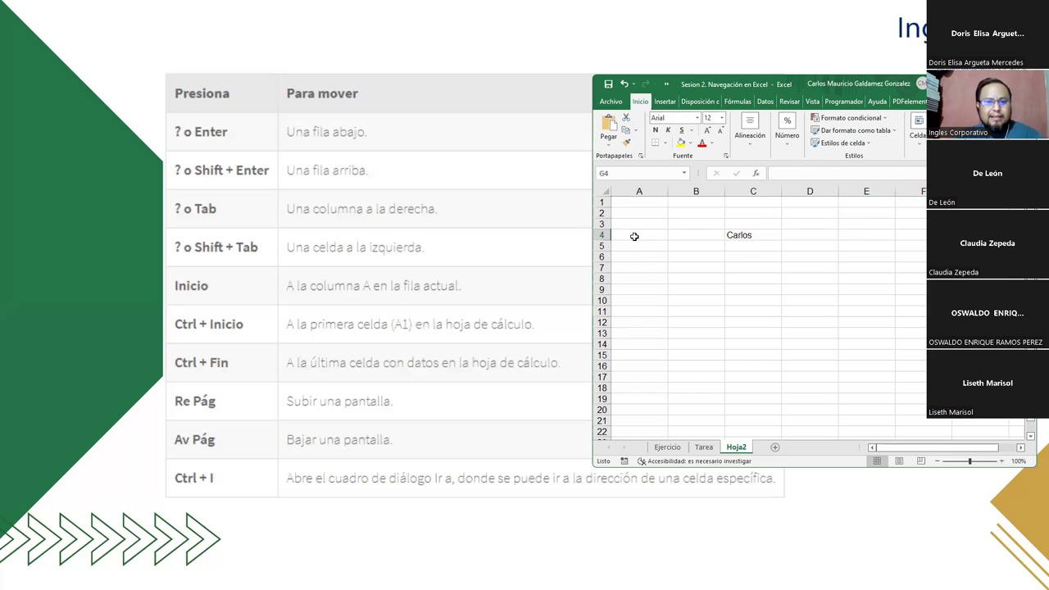
pyautogui.press('Tab')
pyautogui.press('Tab')
pyautogui.press('Tab')
pyautogui.press('Tab')
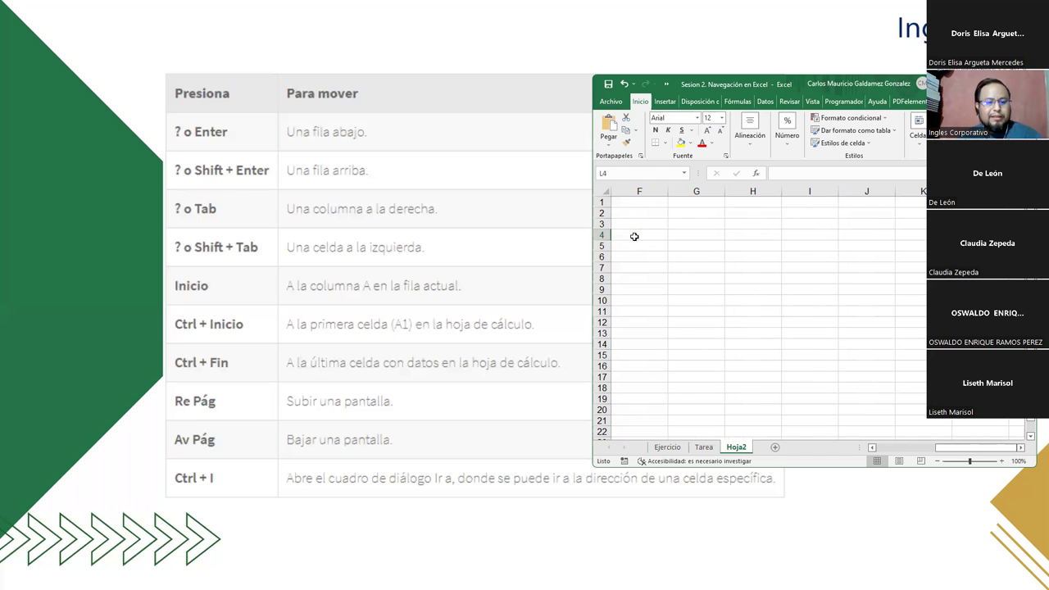
# Step the active cell back one column at a time from L4 to A4.
pyautogui.hotkey('shift', 'Tab')
pyautogui.hotkey('shift', 'Tab')
pyautogui.hotkey('shift', 'Tab')
pyautogui.hotkey('shift', 'Tab')
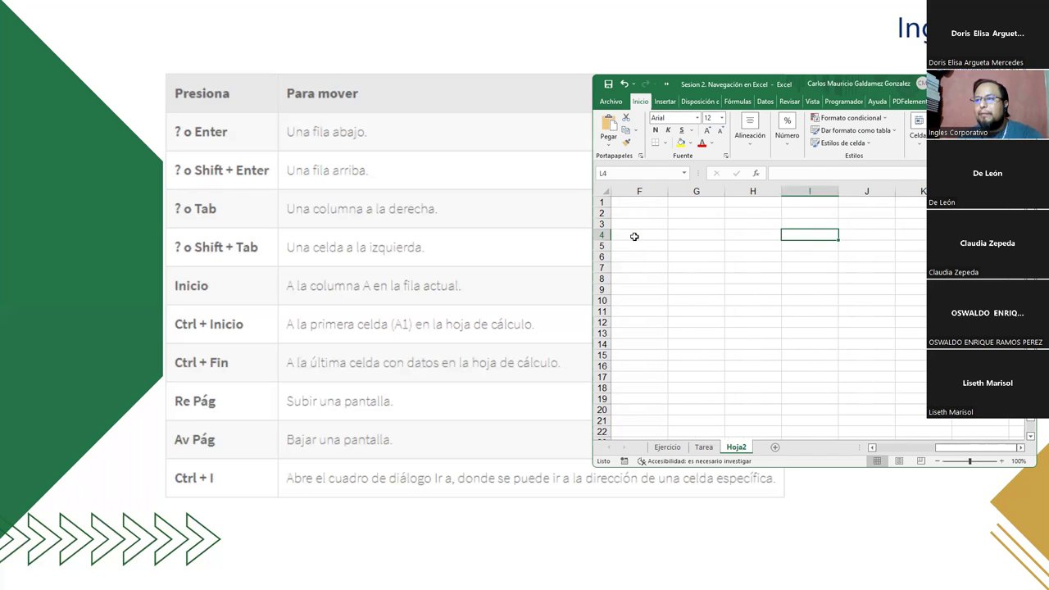
pyautogui.hotkey('shift', 'Tab')
pyautogui.hotkey('shift', 'Tab')
pyautogui.hotkey('shift', 'Tab')
pyautogui.hotkey('shift', 'Tab')
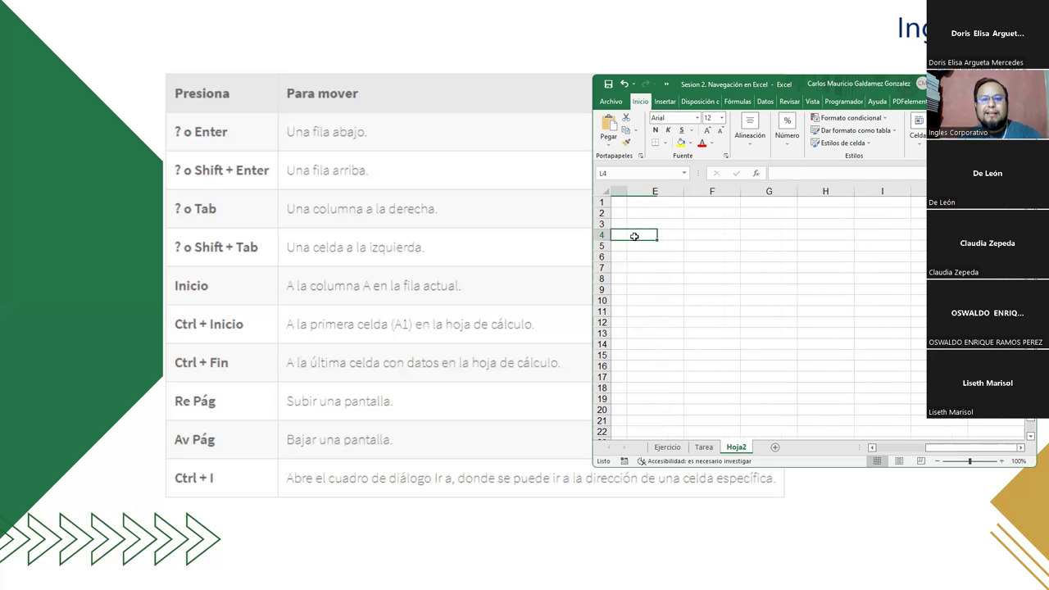
pyautogui.hotkey('shift', 'Tab')
pyautogui.hotkey('shift', 'Tab')
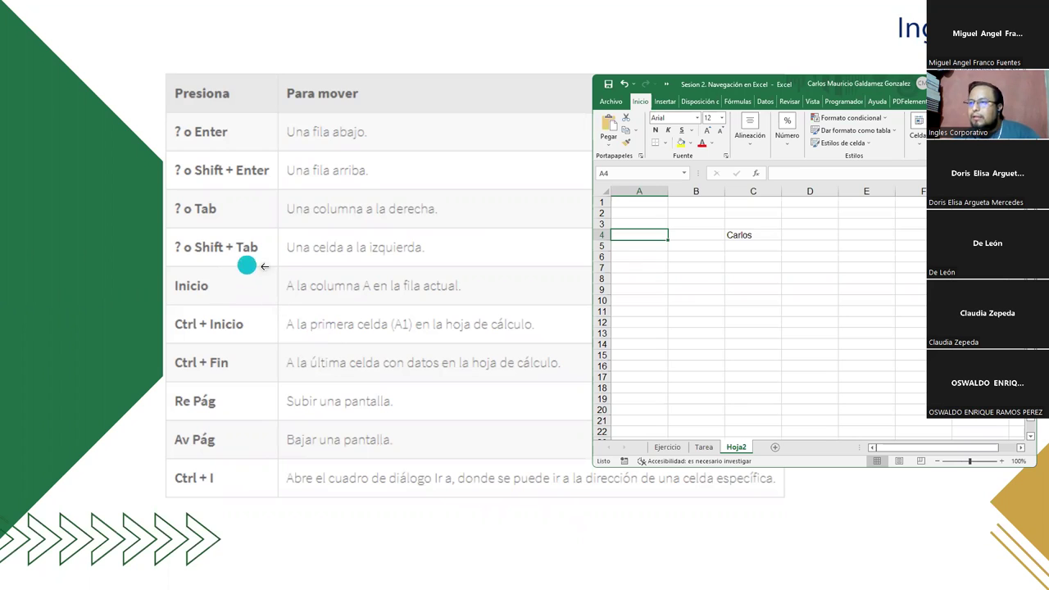
# Select D4, step left cell by cell to A4, and step five columns right along row 4.
pyautogui.click(822, 234)
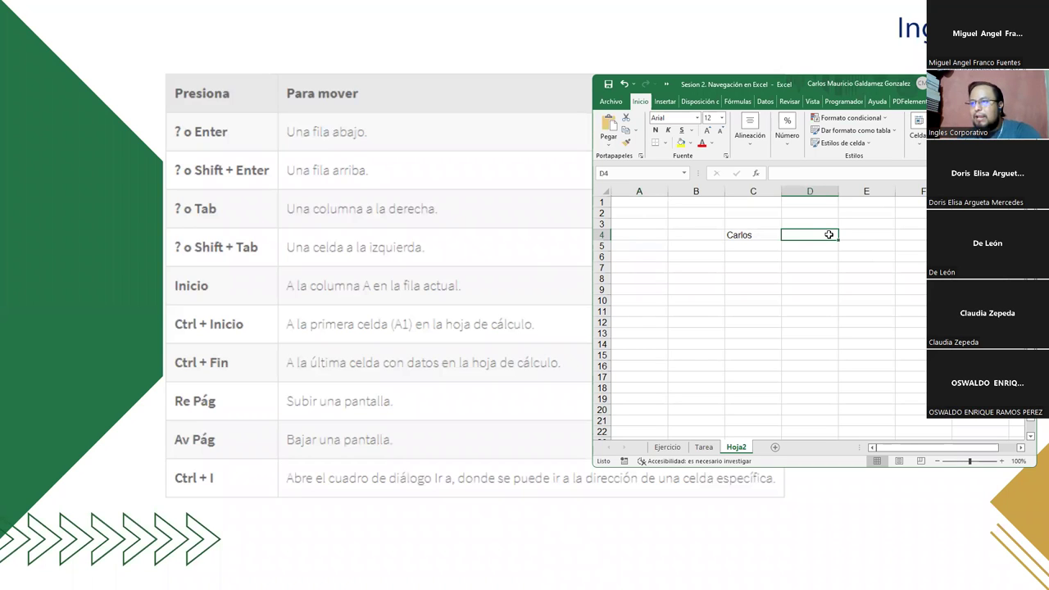
pyautogui.press('Left')
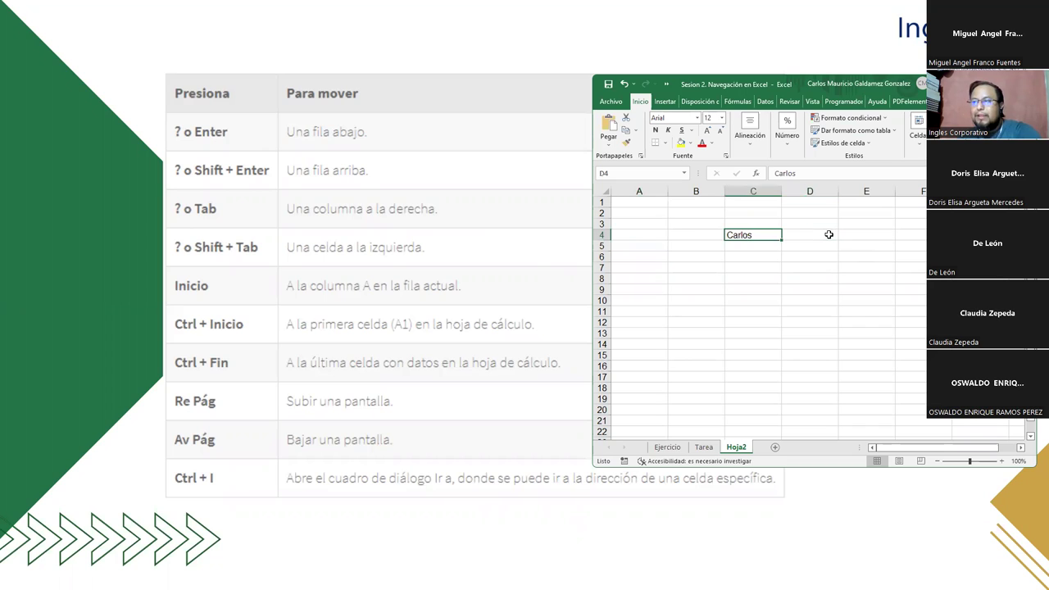
pyautogui.press('Left')
pyautogui.press('Left')
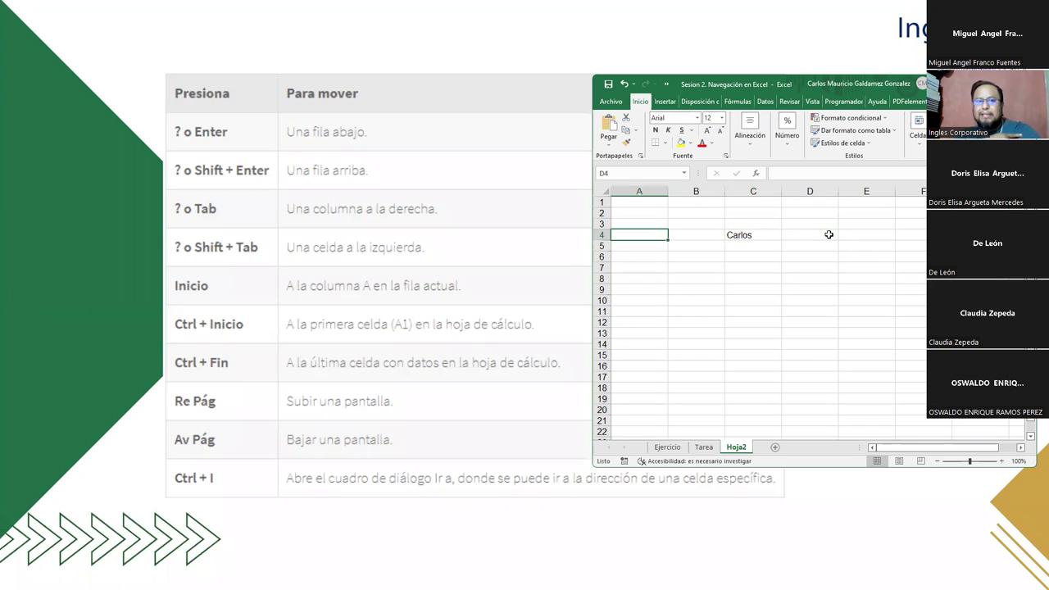
pyautogui.press('Right')
pyautogui.press('Right')
pyautogui.press('Right')
pyautogui.press('Right')
pyautogui.press('Right')
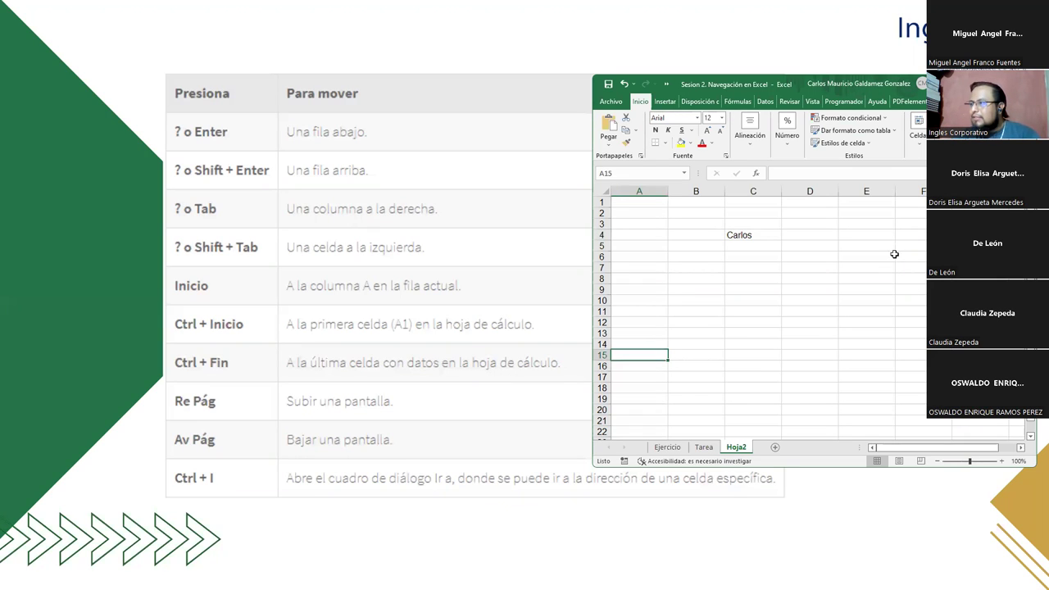
# Jump to column A of row 4, then jump to the sheet's first cell, A1.
pyautogui.hotkey('ctrl', 'End')
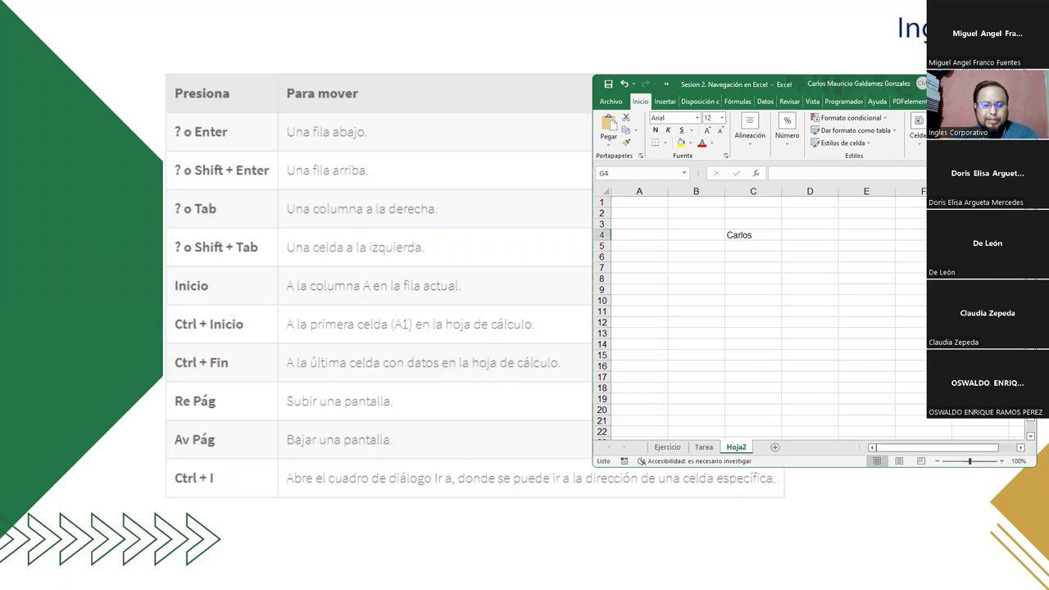
pyautogui.press('Home')
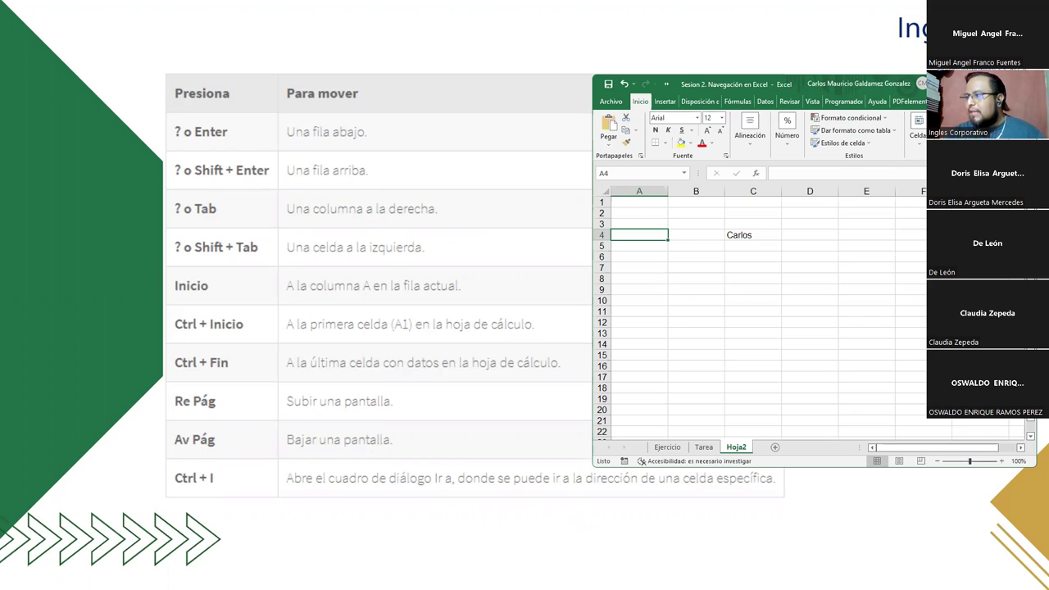
pyautogui.hotkey('ctrl', 'End')
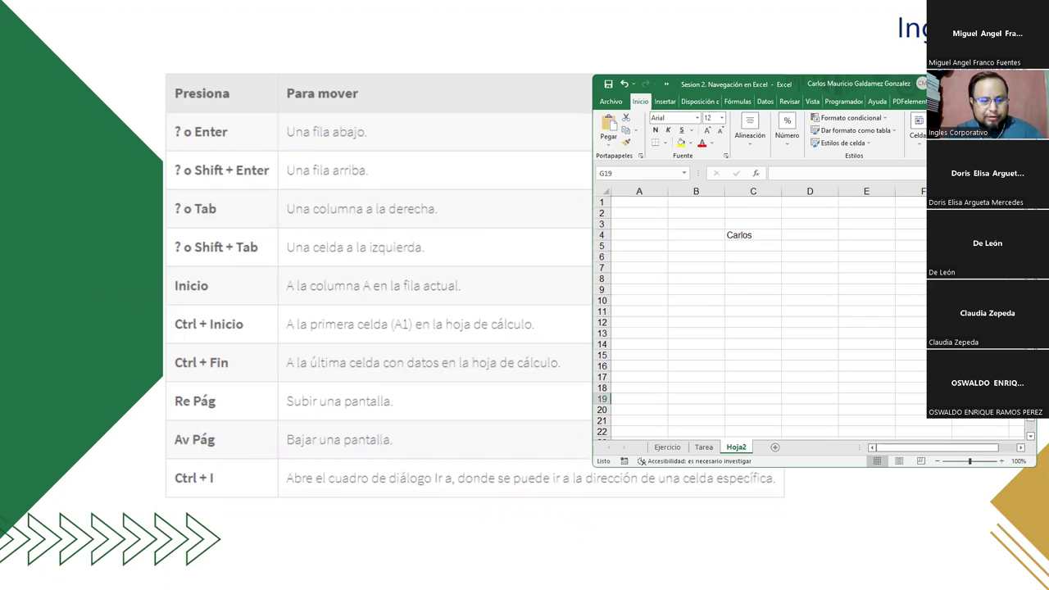
pyautogui.hotkey('ctrl', 'Home')
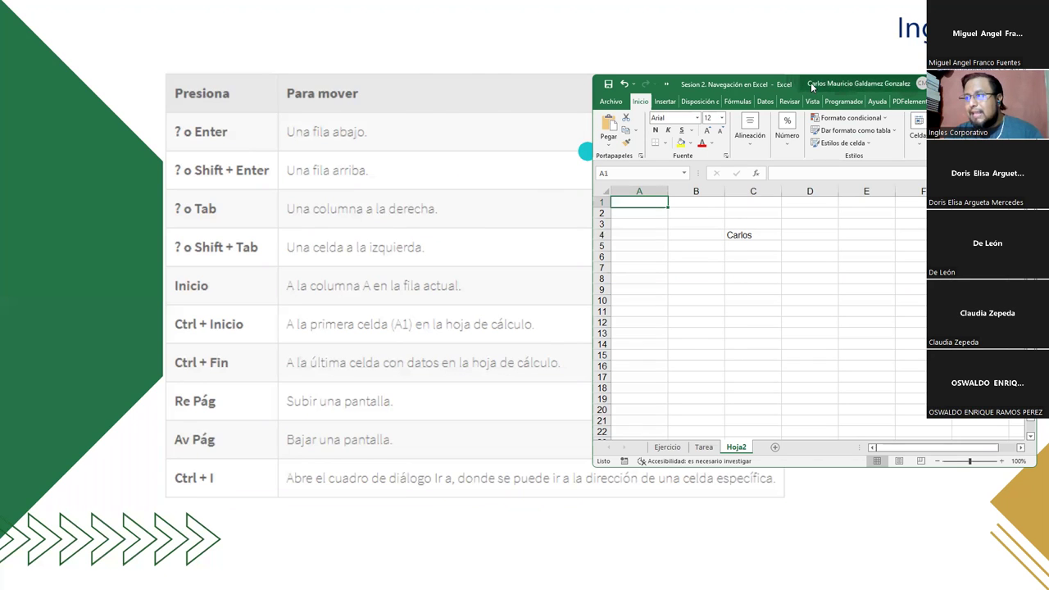
# Reposition the Excel window, go directly to cell A1000 by its address, and return to A1.
pyautogui.moveTo(811, 82); pyautogui.dragTo(636, 29)
pyautogui.click(482, 123)
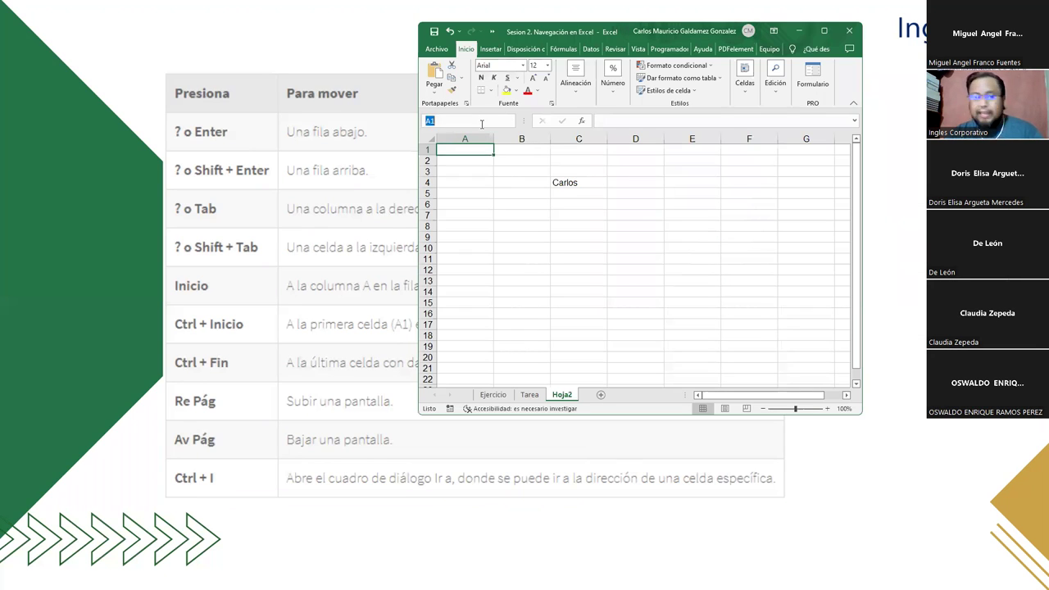
pyautogui.click(482, 123)
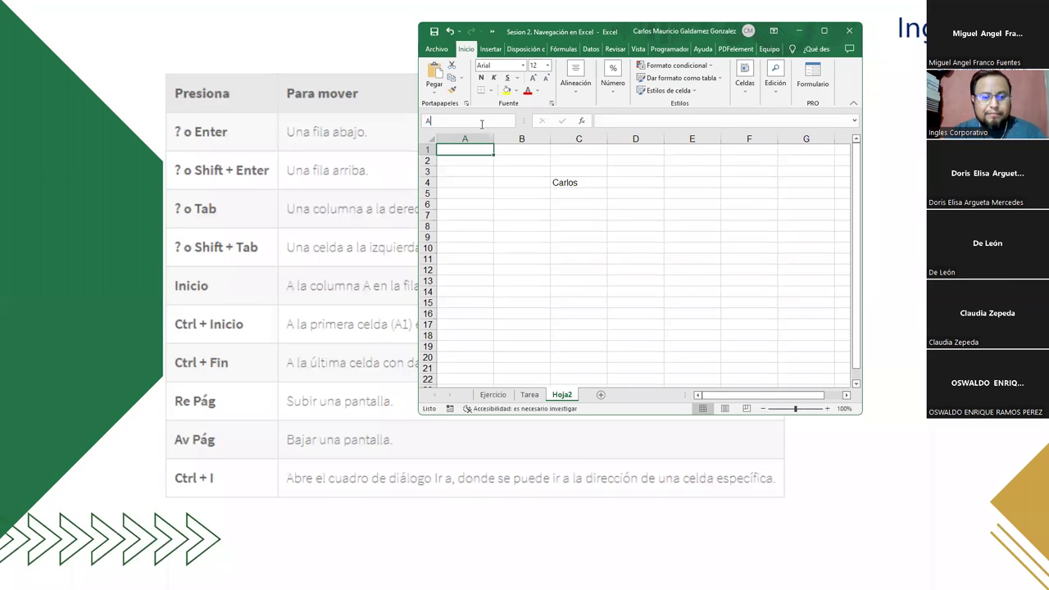
pyautogui.write('000')
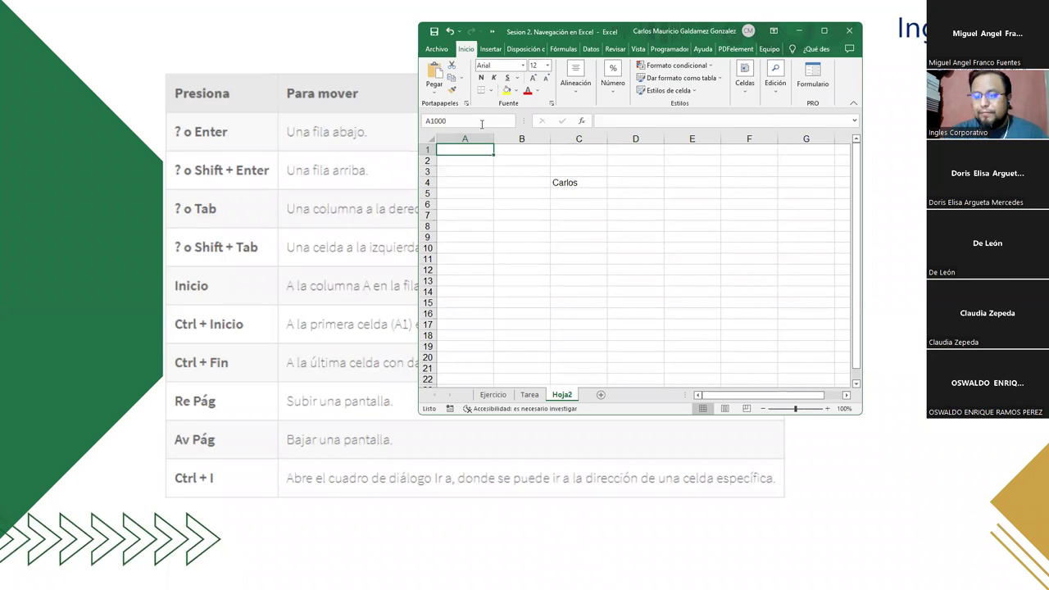
pyautogui.press('Return')
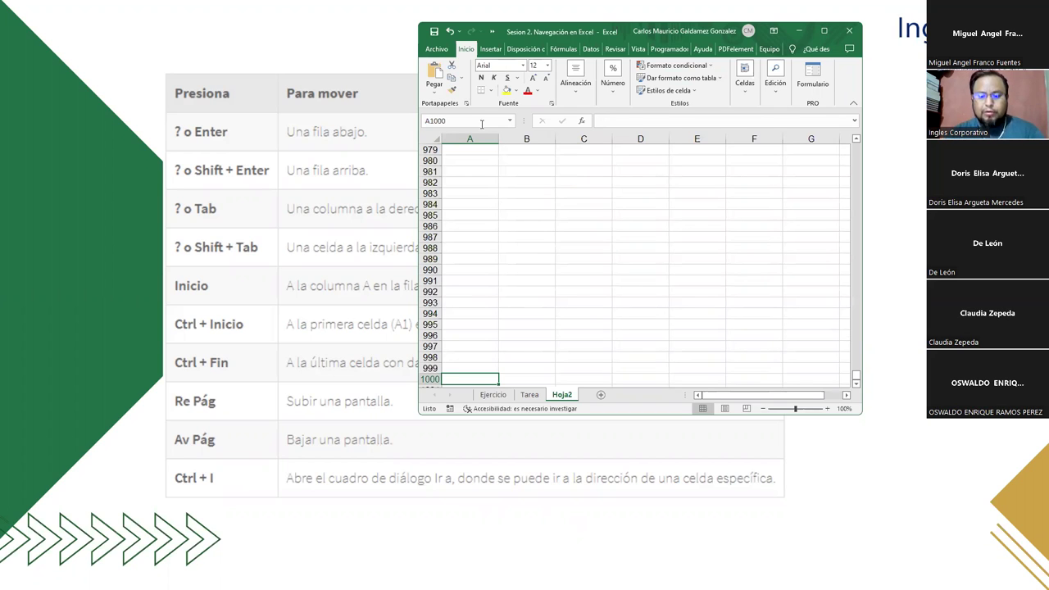
pyautogui.hotkey('ctrl', 'Home')
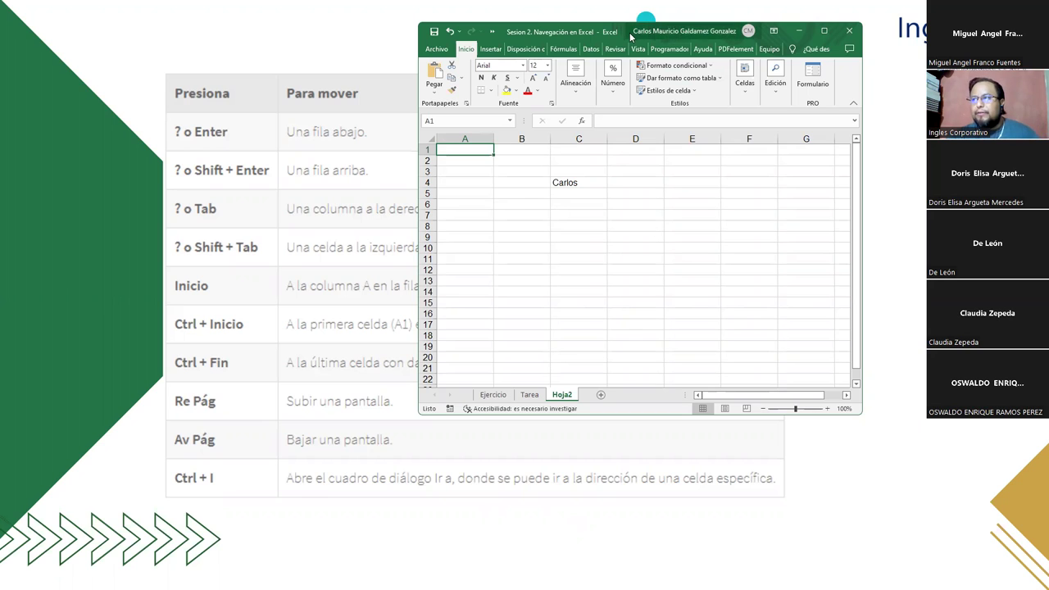
# Move the window off the shortcut table and jump from A1 to the last cell with data on Hoja2, C4.
pyautogui.moveTo(640, 39); pyautogui.dragTo(769, 96)
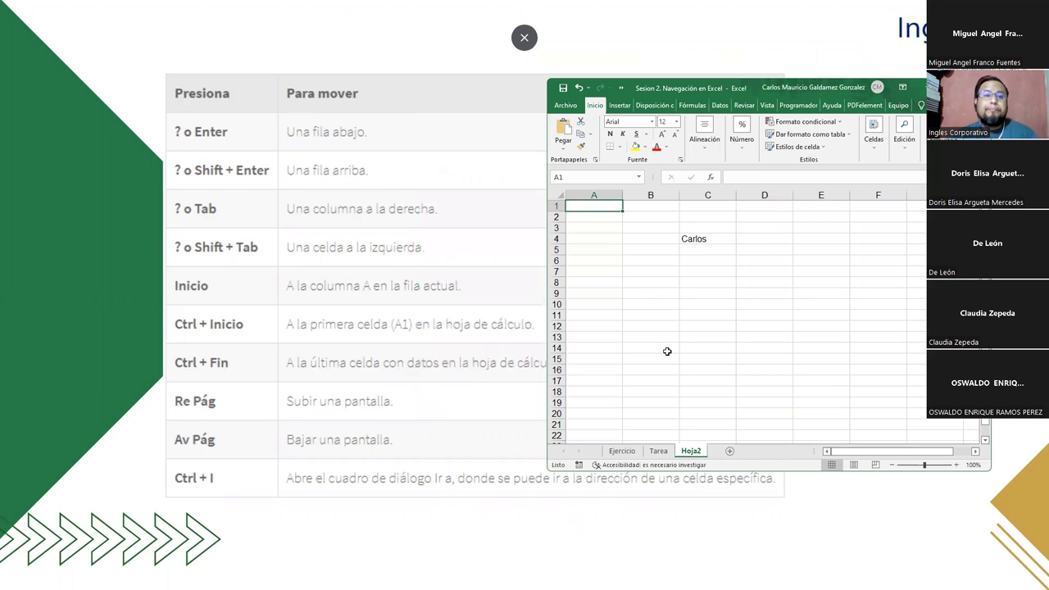
pyautogui.click(624, 239)
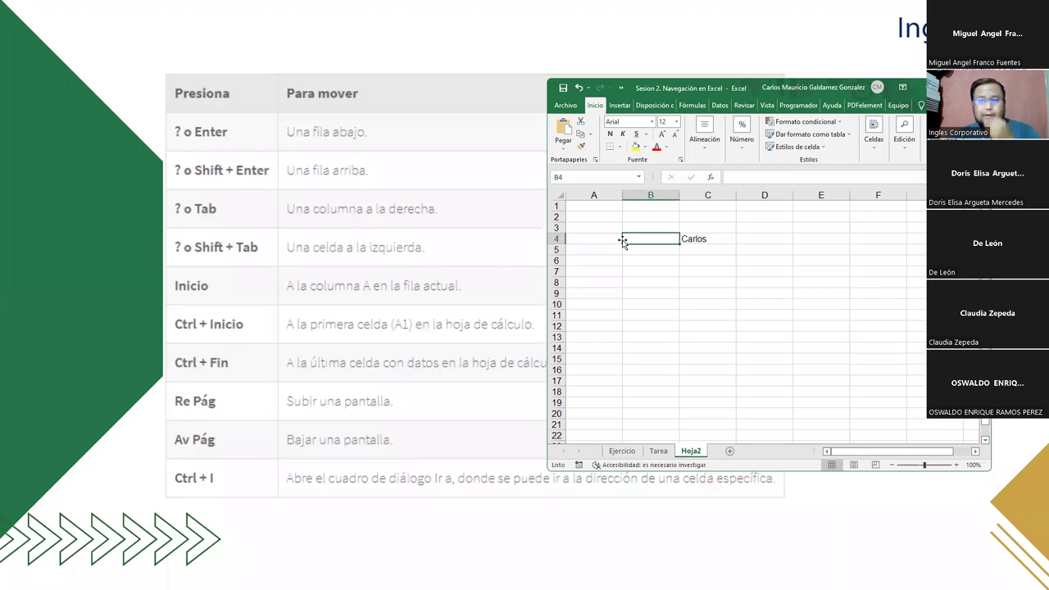
pyautogui.click(605, 243)
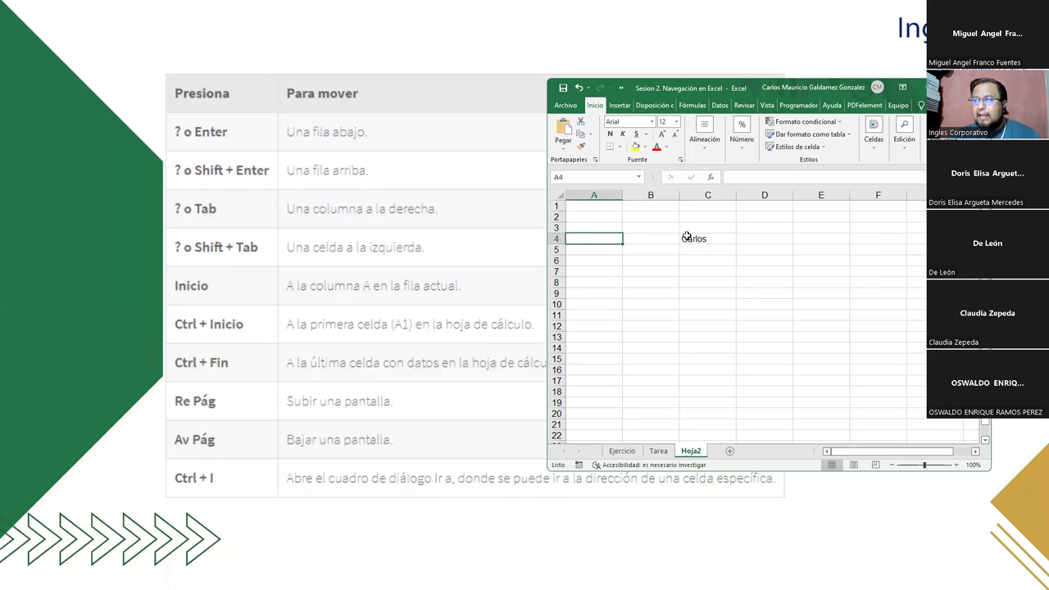
pyautogui.click(686, 238)
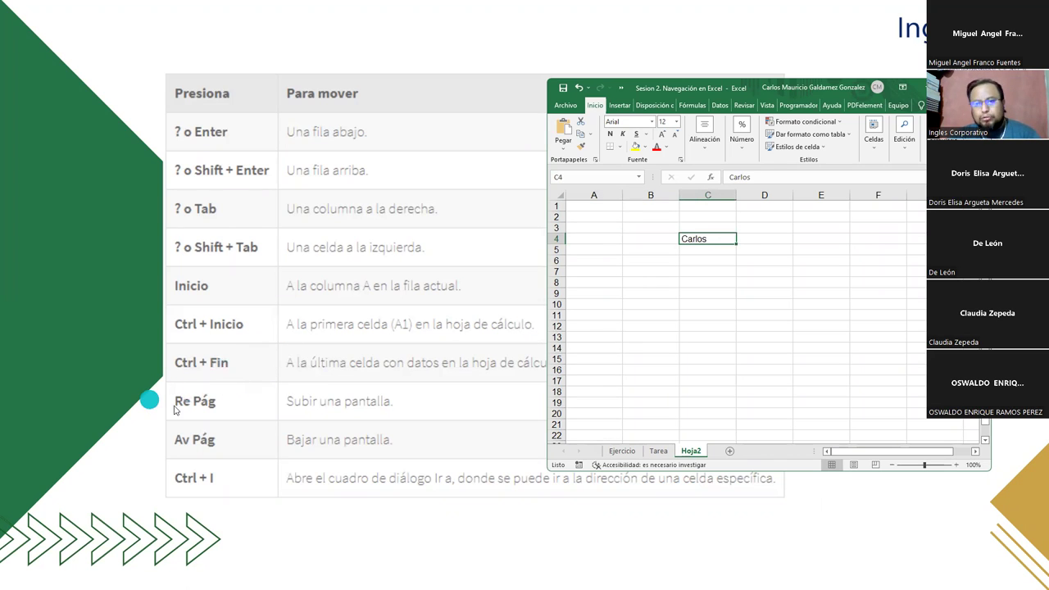
pyautogui.click(595, 207)
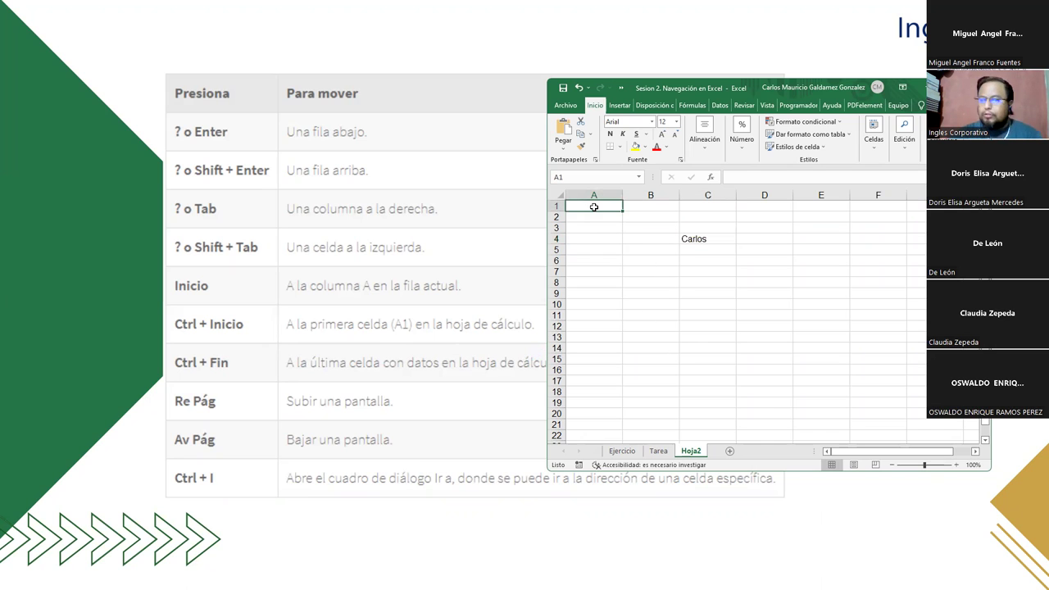
pyautogui.hotkey('ctrl', 'End')
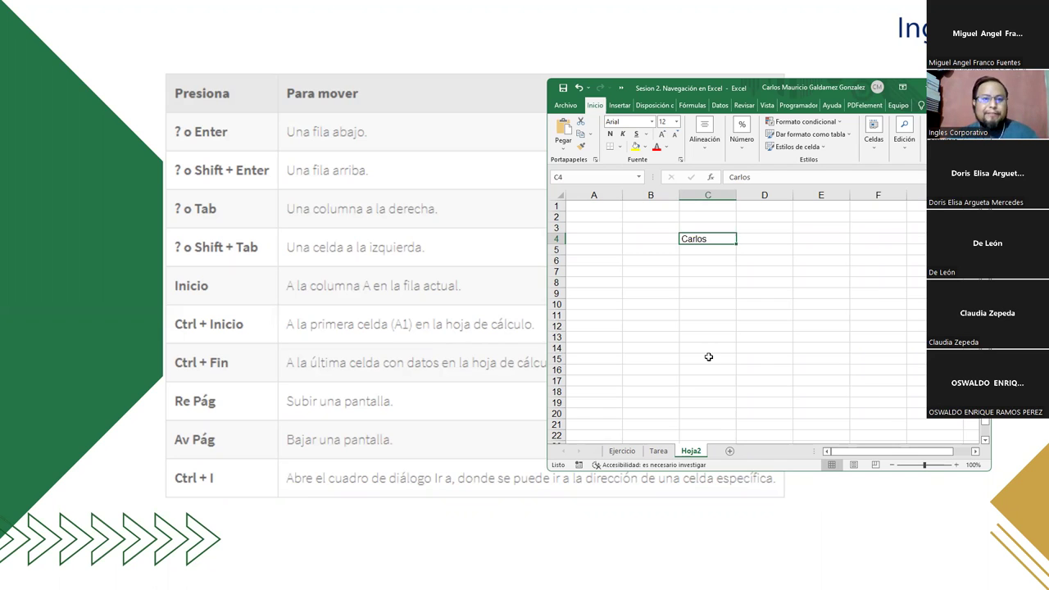
# Open the Ejercicio sheet, maximize the Excel window, and enlarge the sheet view to 145%.
pyautogui.click(622, 452)
pyautogui.scroll(3, 730, 350)
pyautogui.scroll(-5, 732, 350)
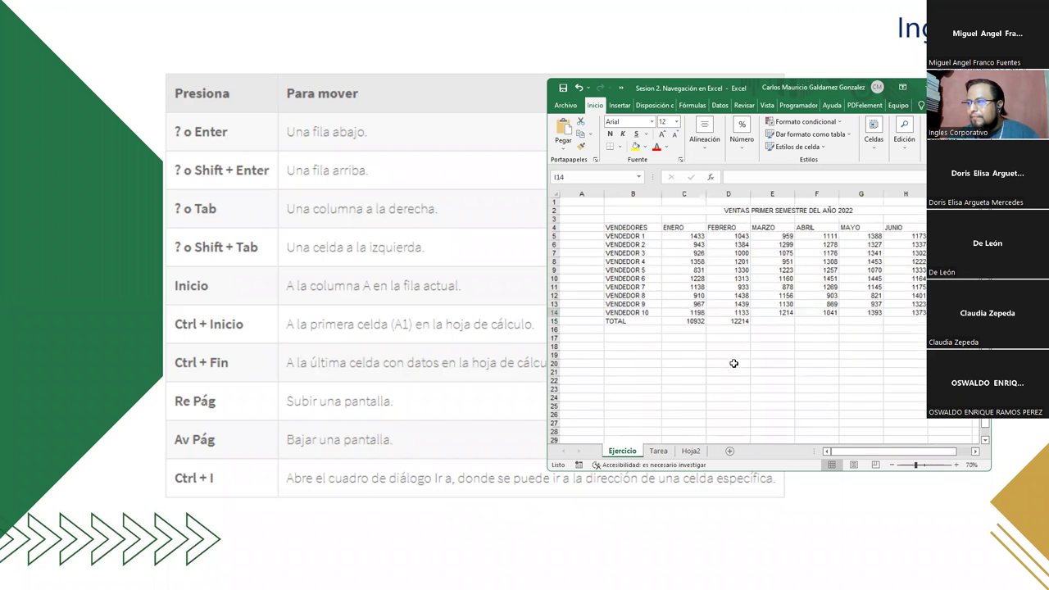
pyautogui.click(951, 87)
pyautogui.scroll(2, 598, 293)
pyautogui.scroll(1, 524, 384)
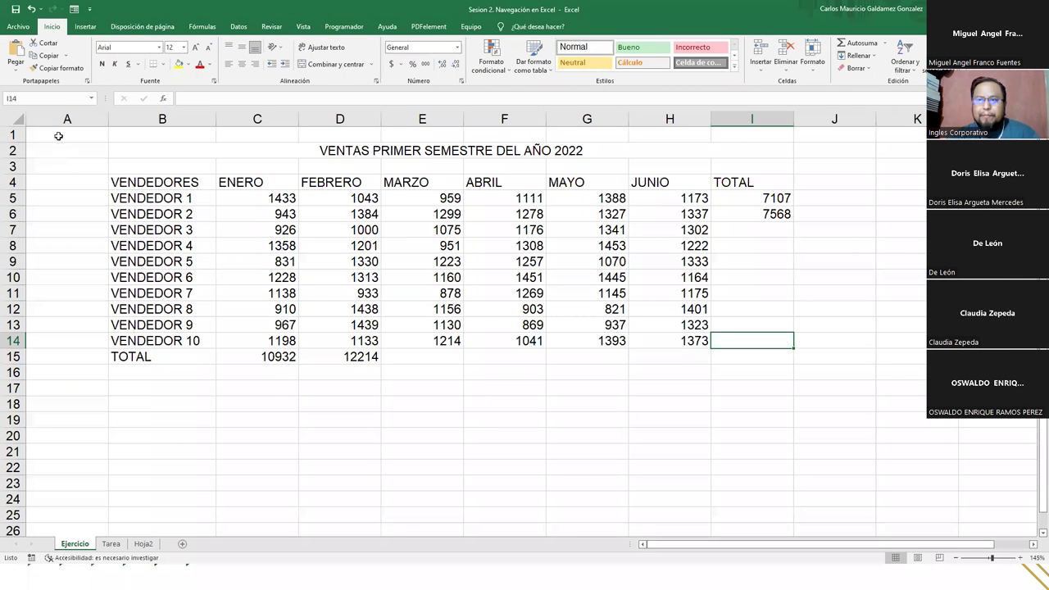
# Select the empty cell L19 outside the sales table, then go to the last used cell, I15.
pyautogui.click(168, 451)
pyautogui.click(915, 134)
pyautogui.click(999, 420)
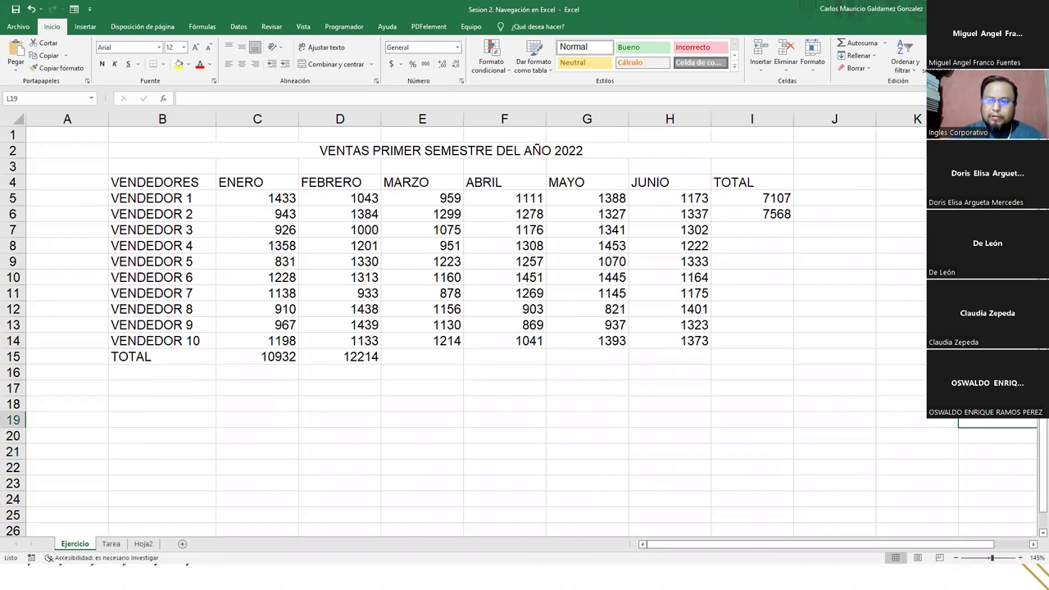
pyautogui.hscroll(3, 525, 328)
pyautogui.click(358, 356)
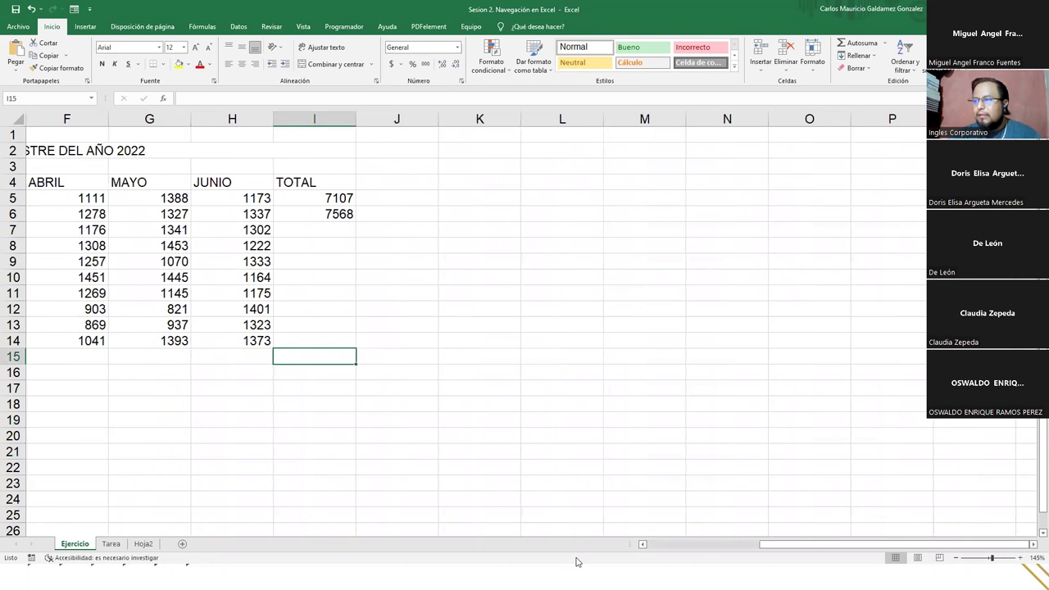
# Select the range B4:H11 in the sales table.
pyautogui.click(653, 547)
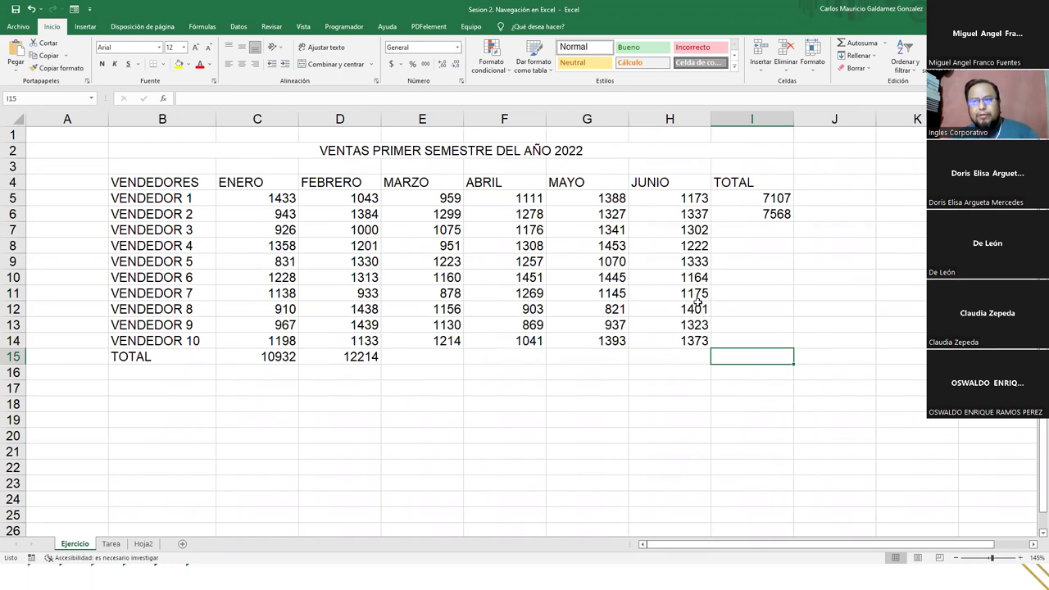
pyautogui.moveTo(205, 188); pyautogui.dragTo(715, 301)
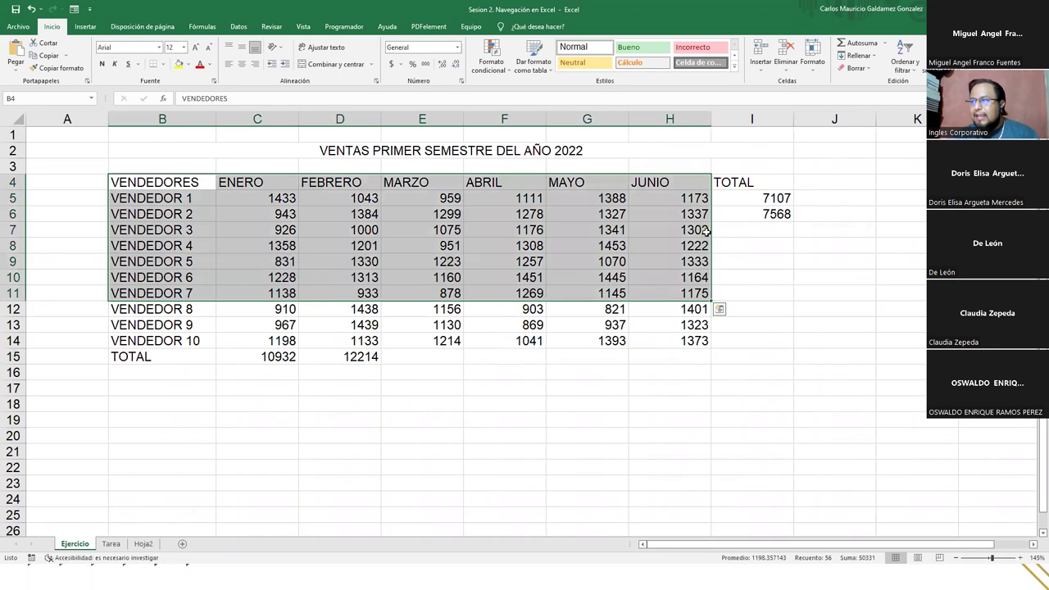
# Select the sales table's TOTAL column I4:I15, its TOTAL row B15:I15 and the whole range B4:I15, ending on cell I15.
pyautogui.moveTo(742, 182); pyautogui.dragTo(742, 355)
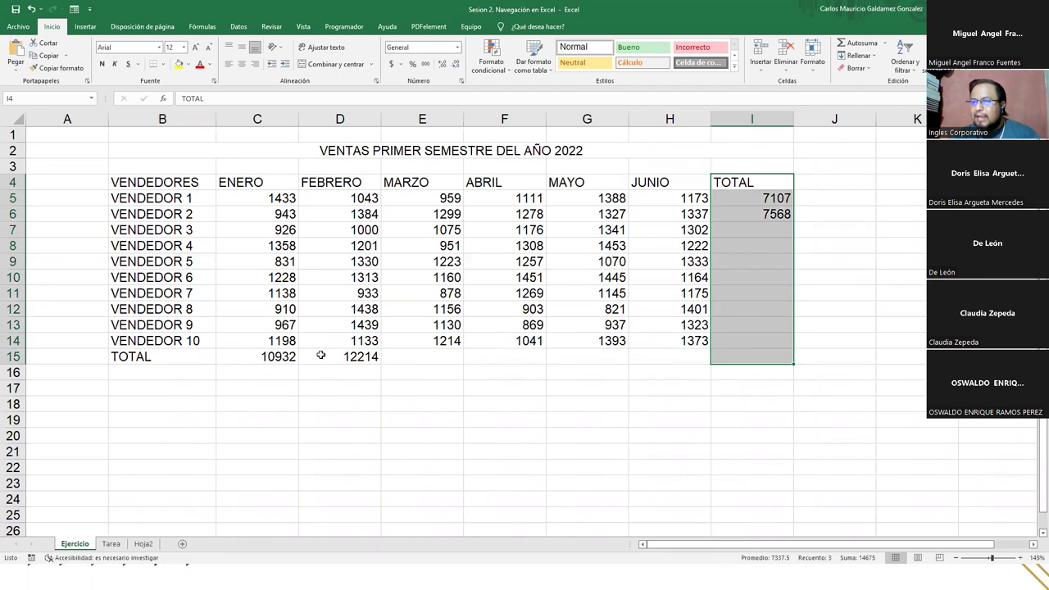
pyautogui.moveTo(179, 358); pyautogui.dragTo(744, 359)
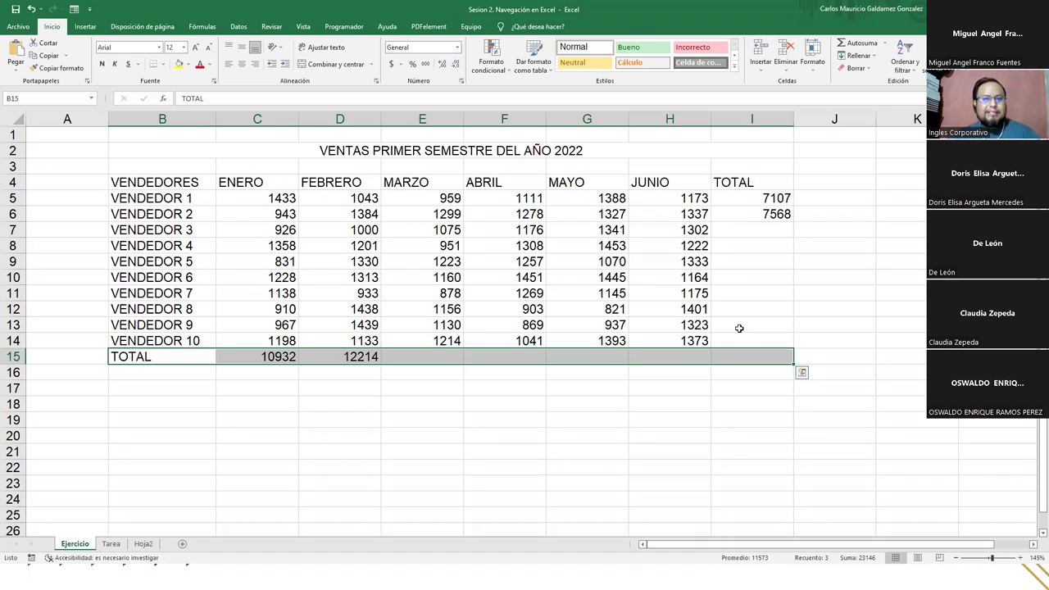
pyautogui.moveTo(164, 187); pyautogui.dragTo(721, 357)
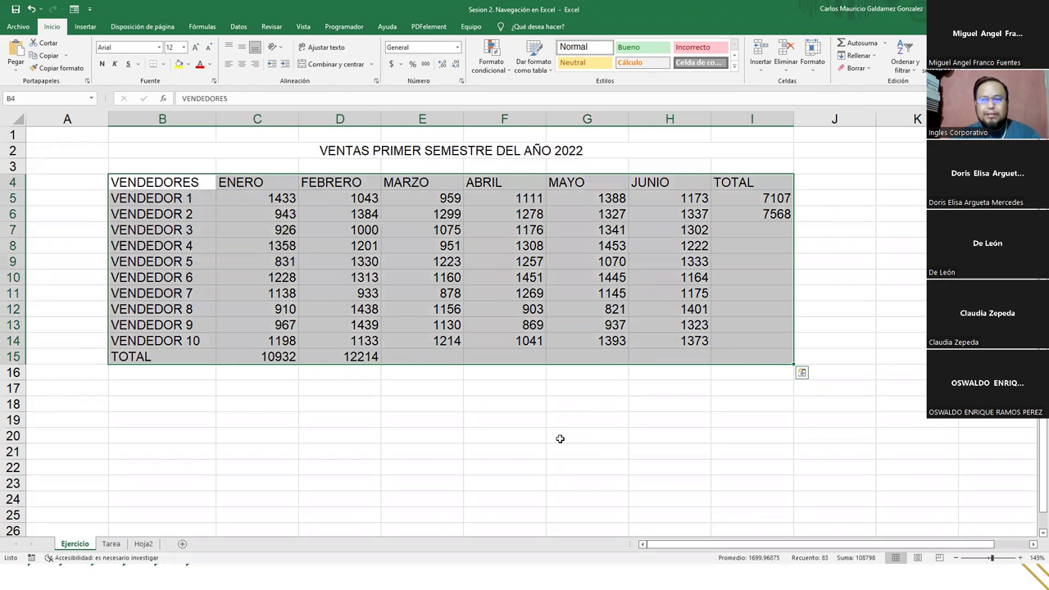
pyautogui.click(747, 356)
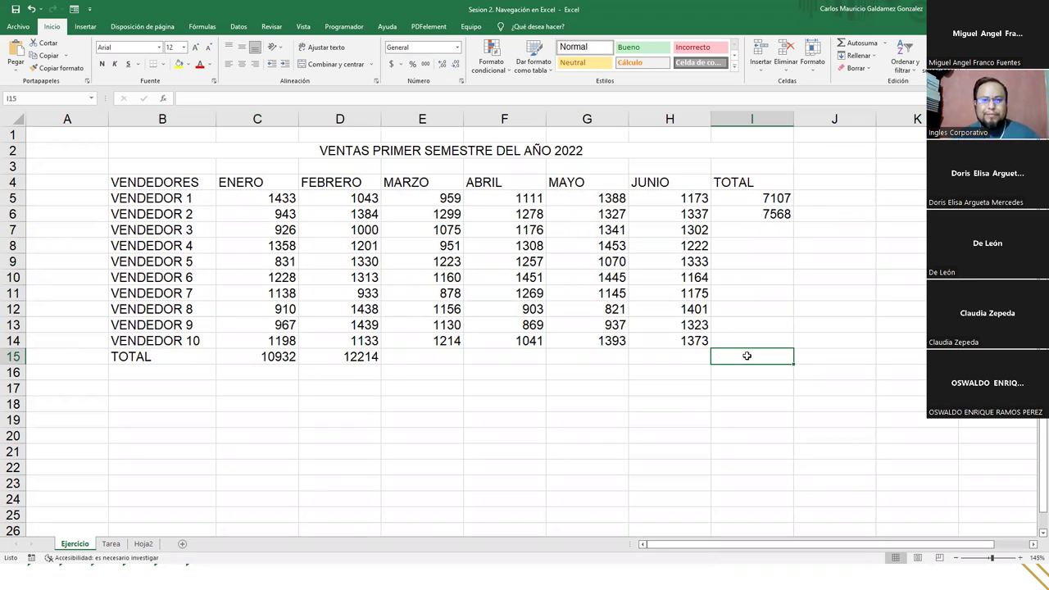
# Open the Hoja2 sheet, select cell A1, and consult the shortcut table behind the window before maximizing Excel again.
pyautogui.click(144, 544)
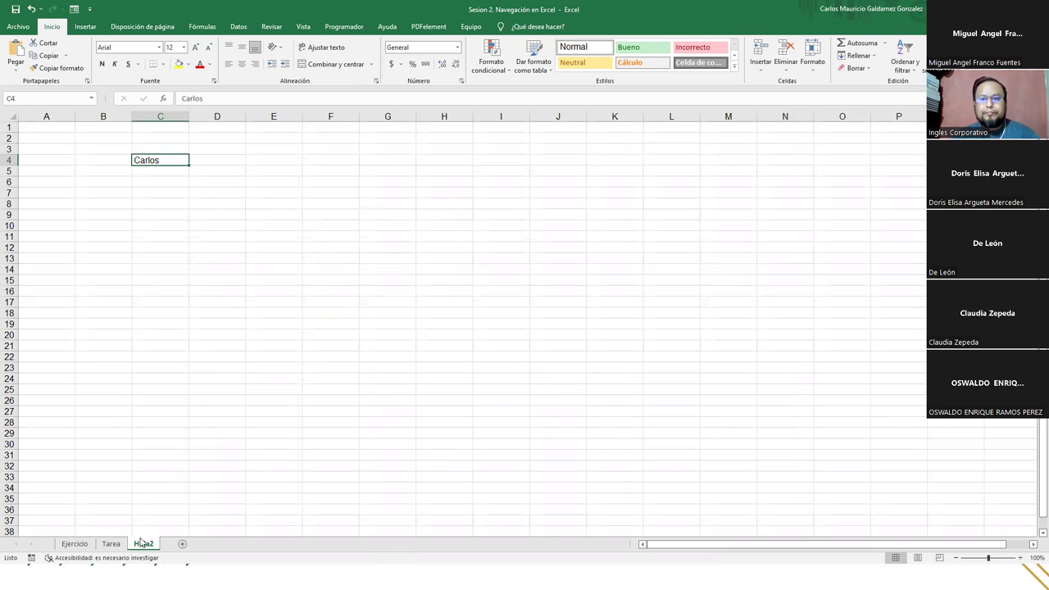
pyautogui.press('super+Down')
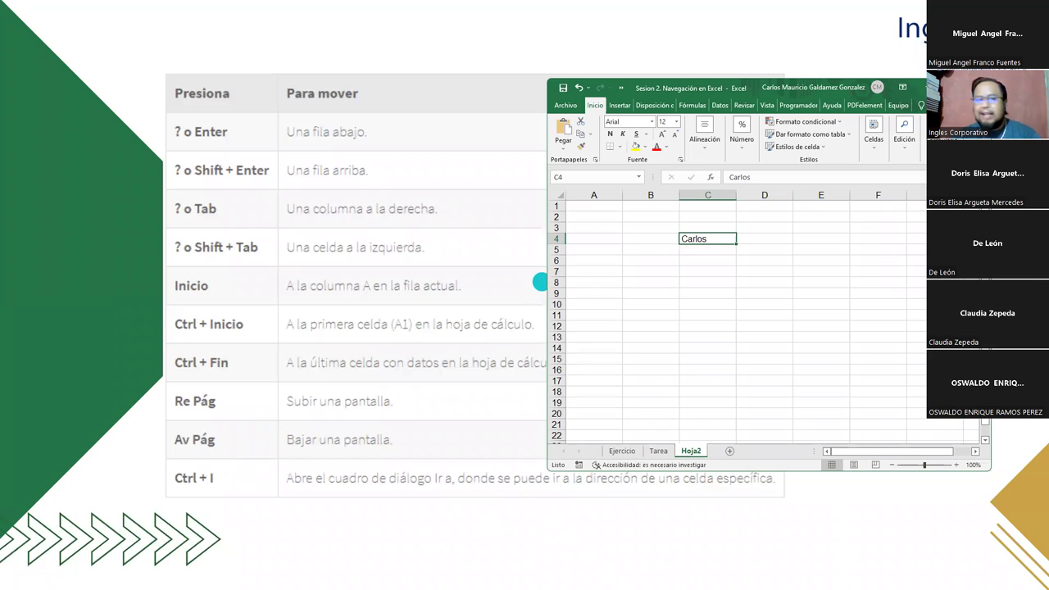
pyautogui.click(540, 282)
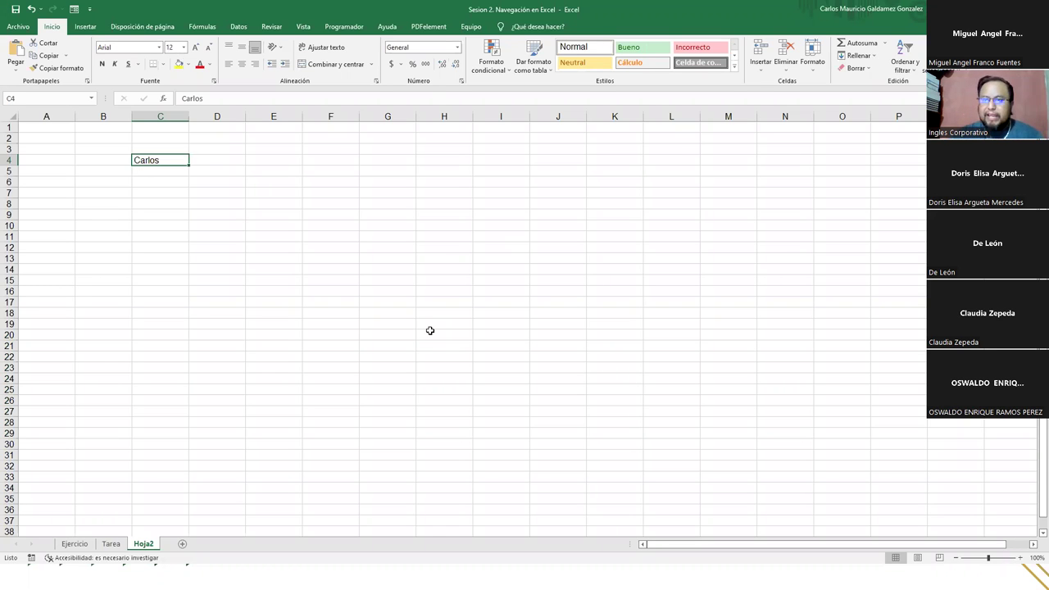
pyautogui.click(51, 127)
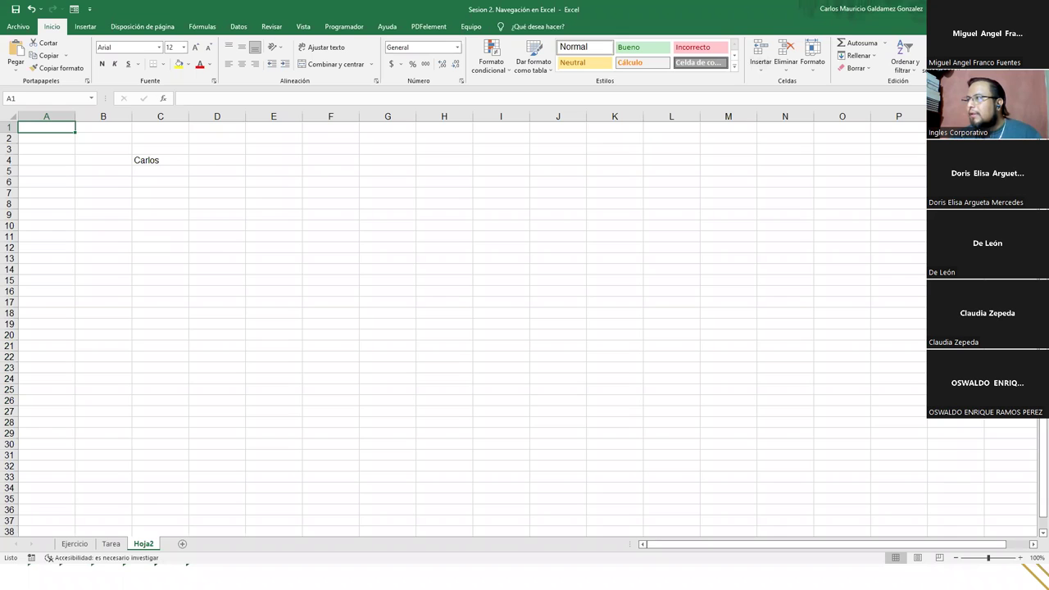
pyautogui.press('super+Down')
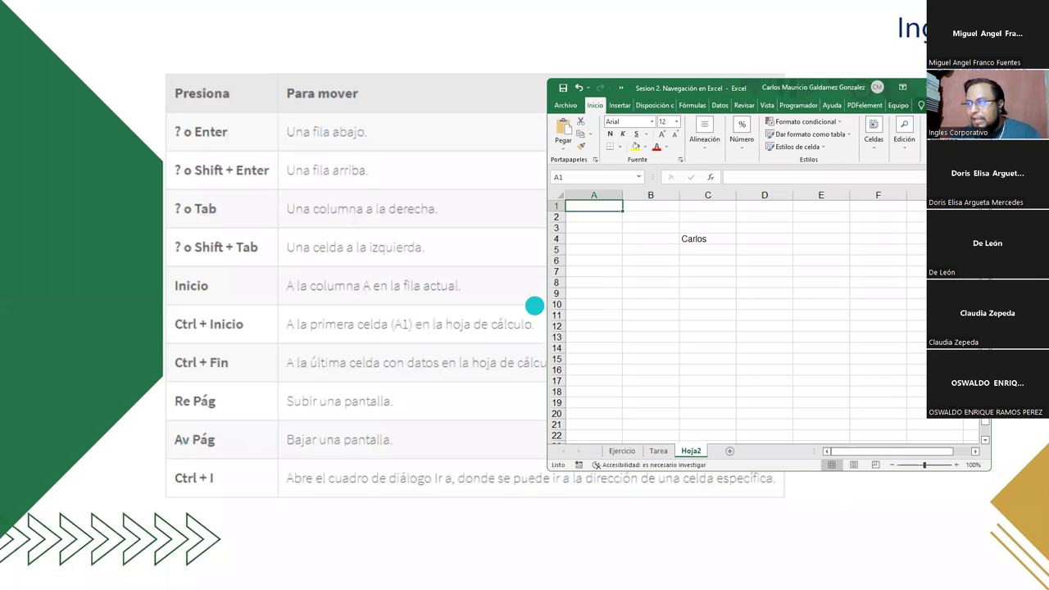
pyautogui.press('super+Up')
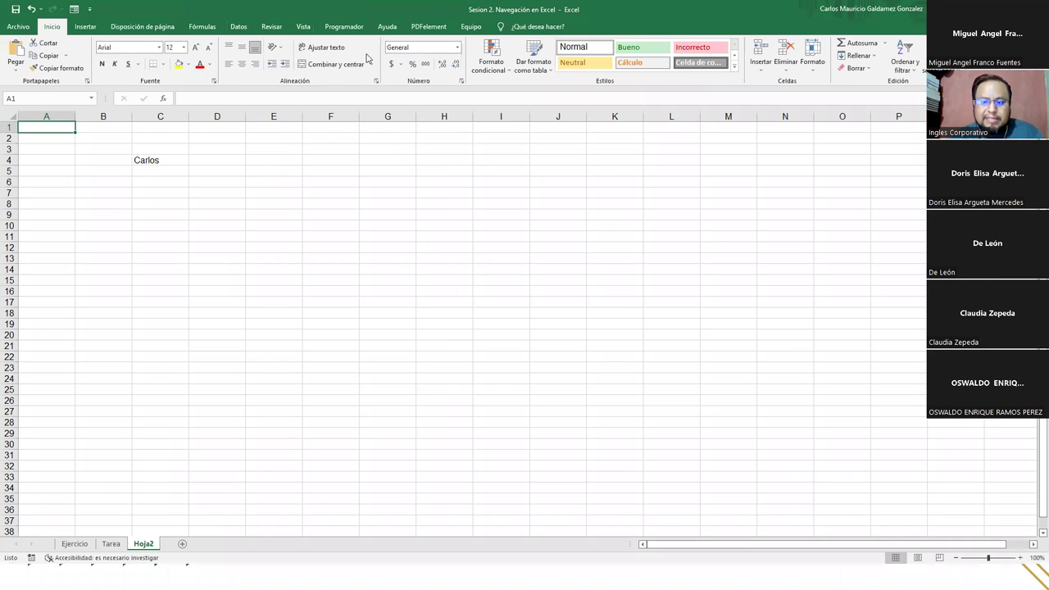
# Move down Hoja2 one screen at a time from A1 to cell A267.
pyautogui.press('pagedown')
pyautogui.press('pagedown')
pyautogui.press('pagedown')
pyautogui.press('pagedown')
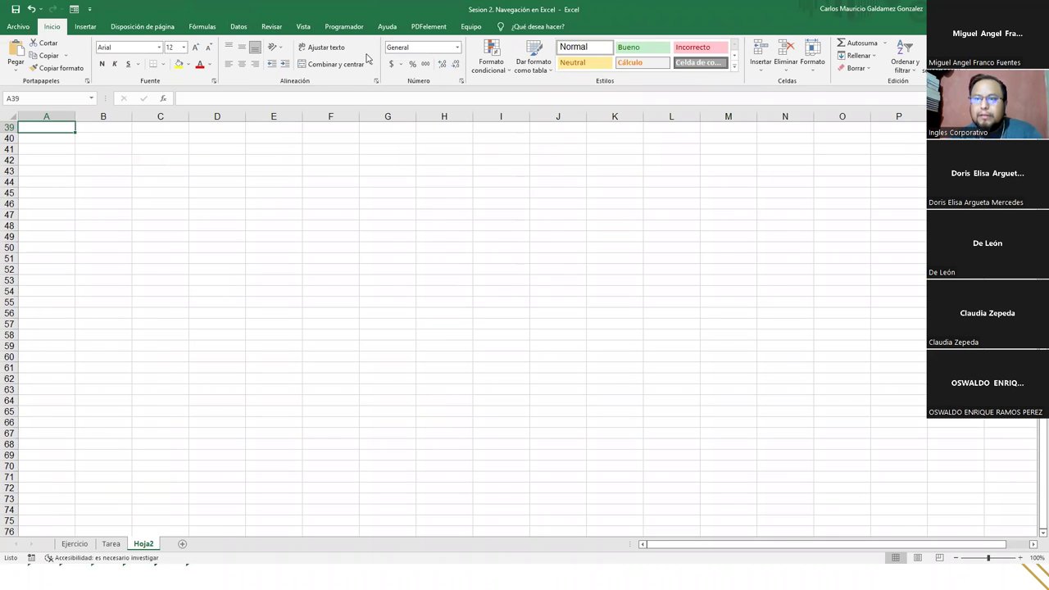
pyautogui.press('pagedown')
pyautogui.press('pagedown')
pyautogui.press('pagedown')
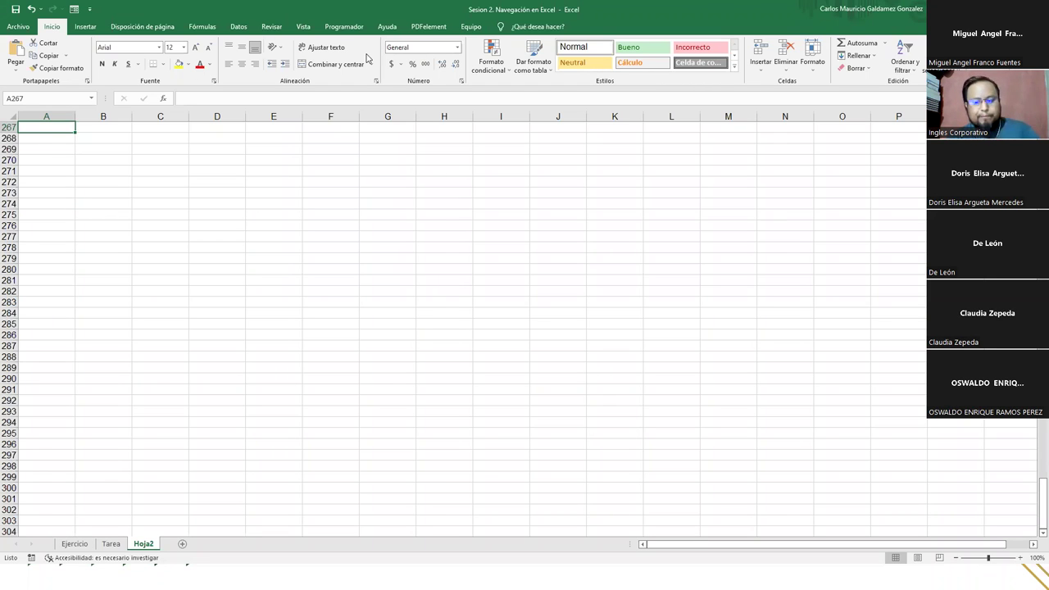
# Move back up Hoja2 one screen at a time until cell A1 is reached.
pyautogui.press('pageup')
pyautogui.press('pageup')
pyautogui.press('pageup')
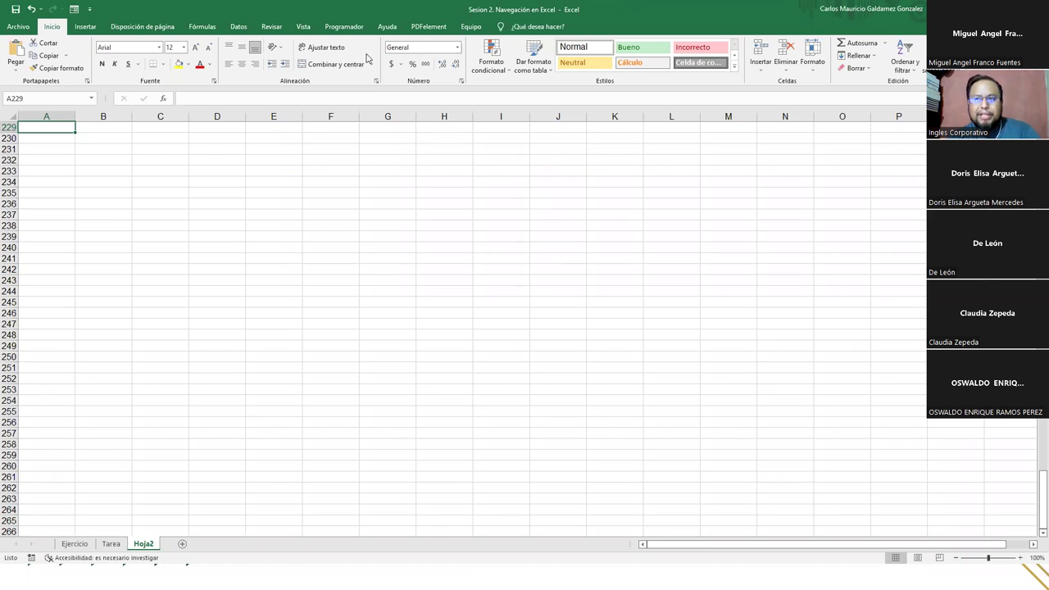
pyautogui.press('pageup')
pyautogui.press('pageup')
pyautogui.press('pageup')
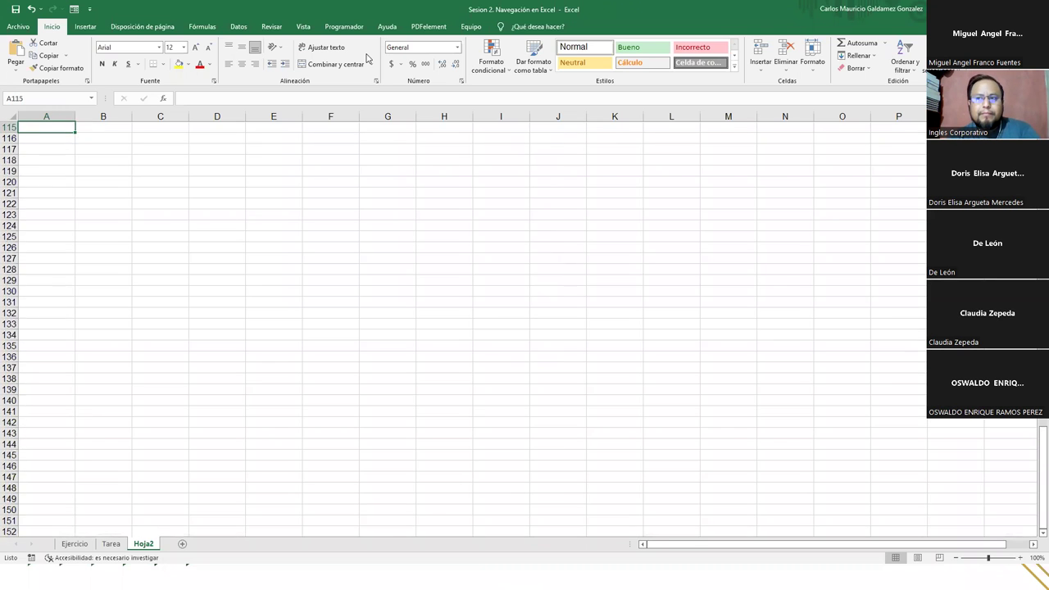
pyautogui.press('pageup')
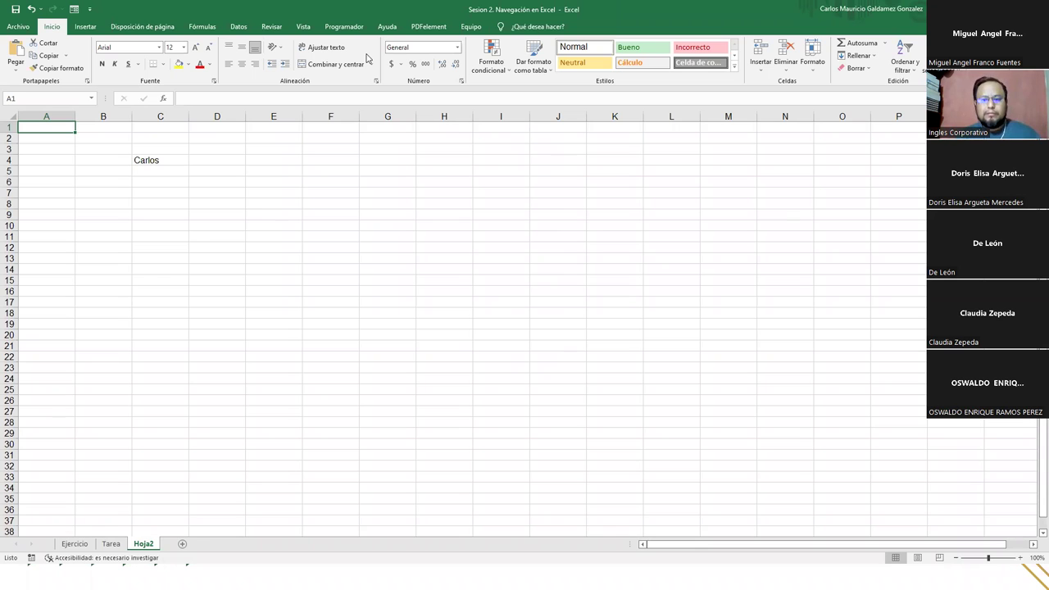
# Enter "Re Pag. =" in cell D7 and its English equivalent "Page Up" in cell E7.
pyautogui.click(249, 195)
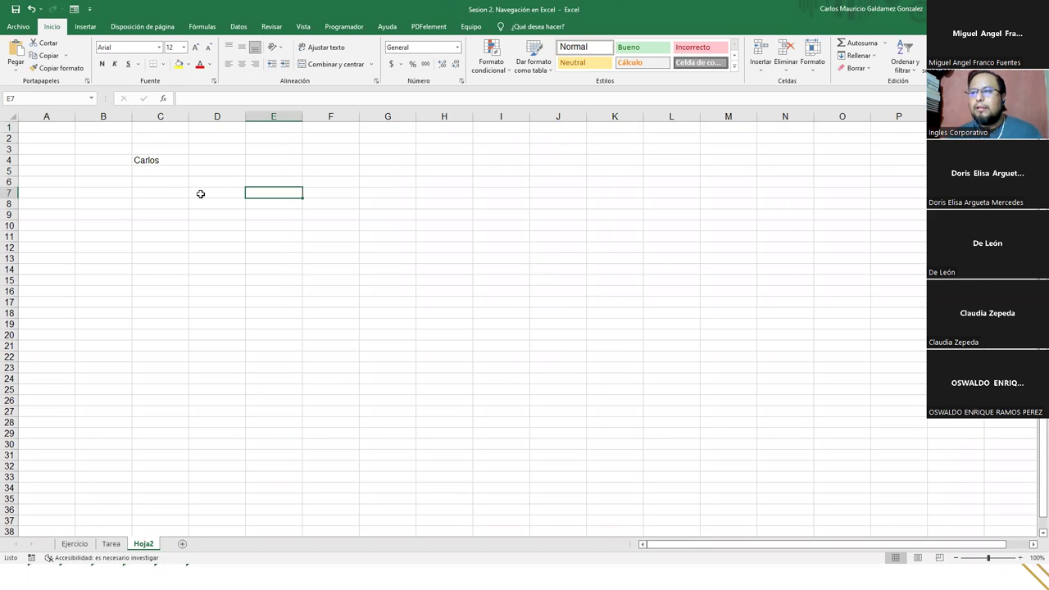
pyautogui.click(205, 192)
pyautogui.keyDown('ctrl'); pyautogui.scroll(4, 318, 271); pyautogui.keyUp('ctrl')
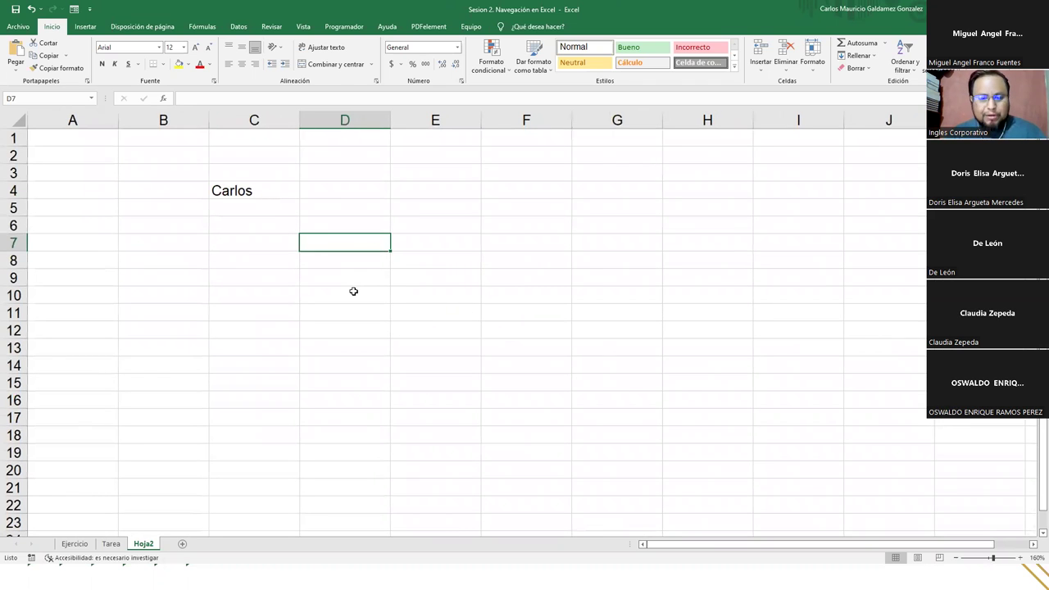
pyautogui.write('Re P')
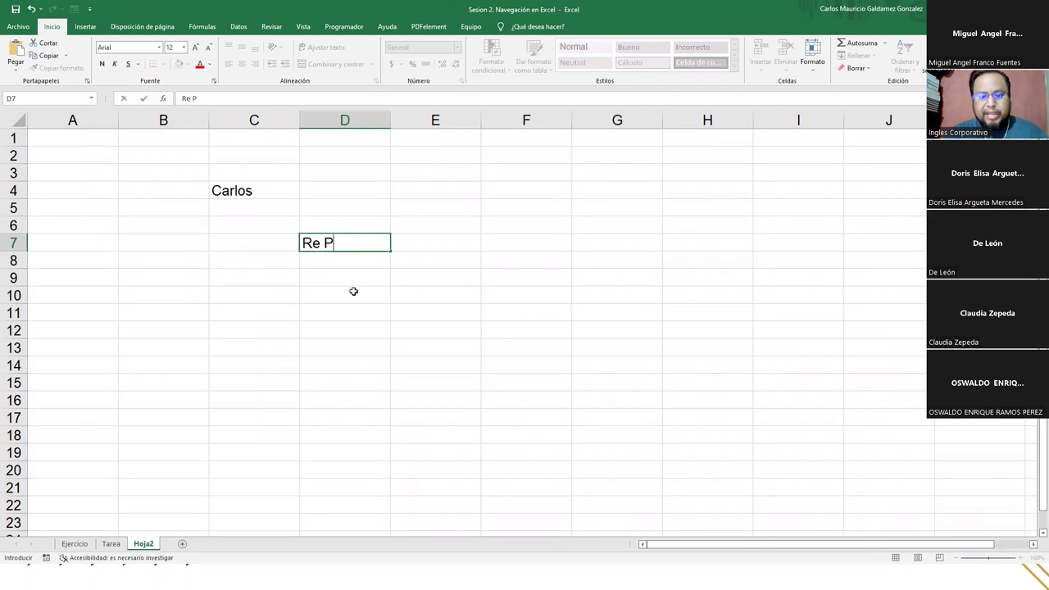
pyautogui.write('ag.  ?')
pyautogui.press('BackSpace')
pyautogui.write('=')
pyautogui.press('Tab')
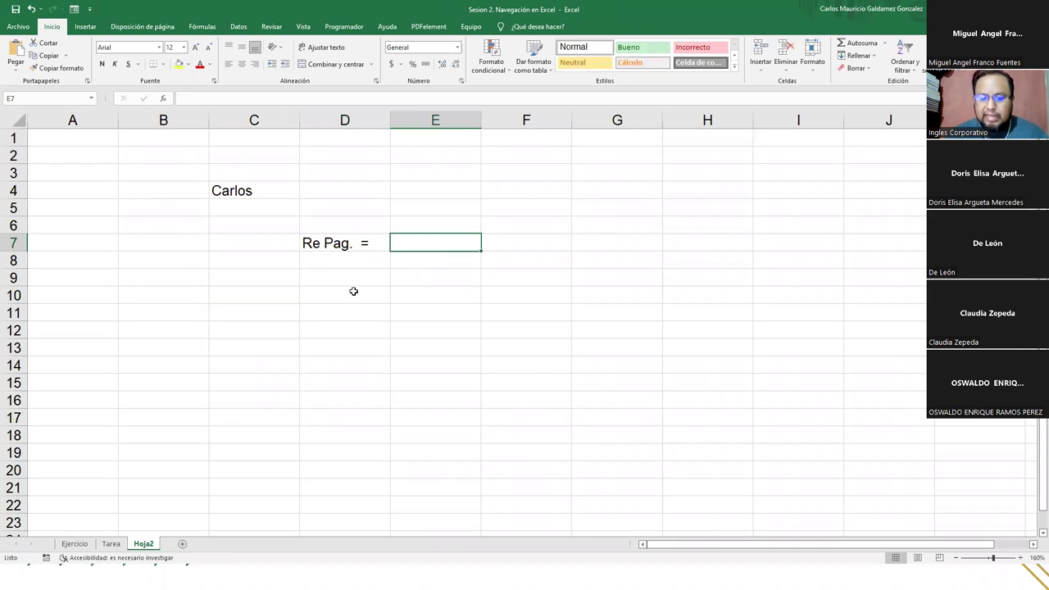
pyautogui.write('Page Up')
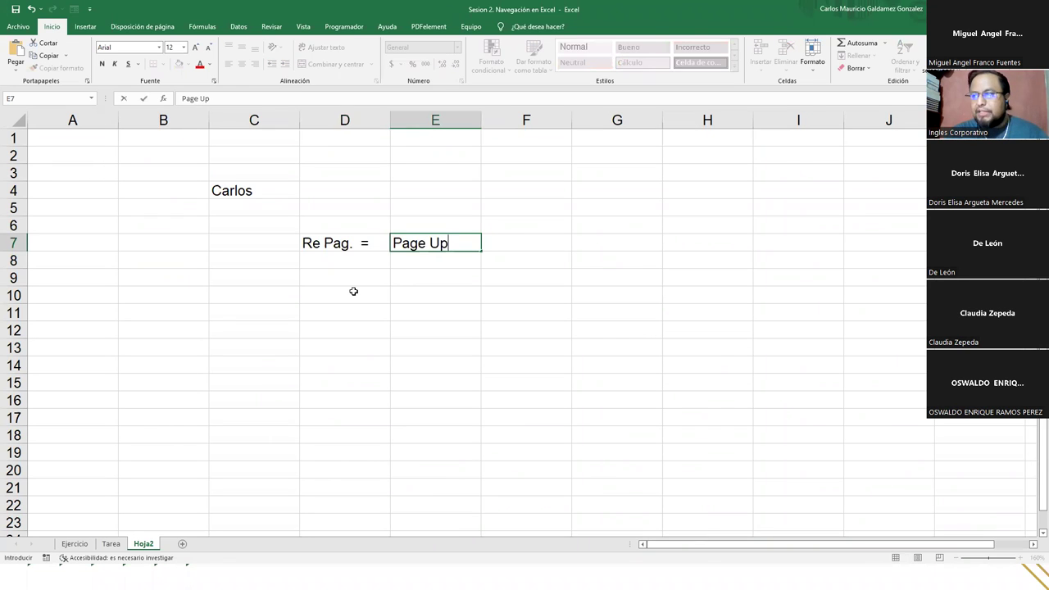
pyautogui.press('Return')
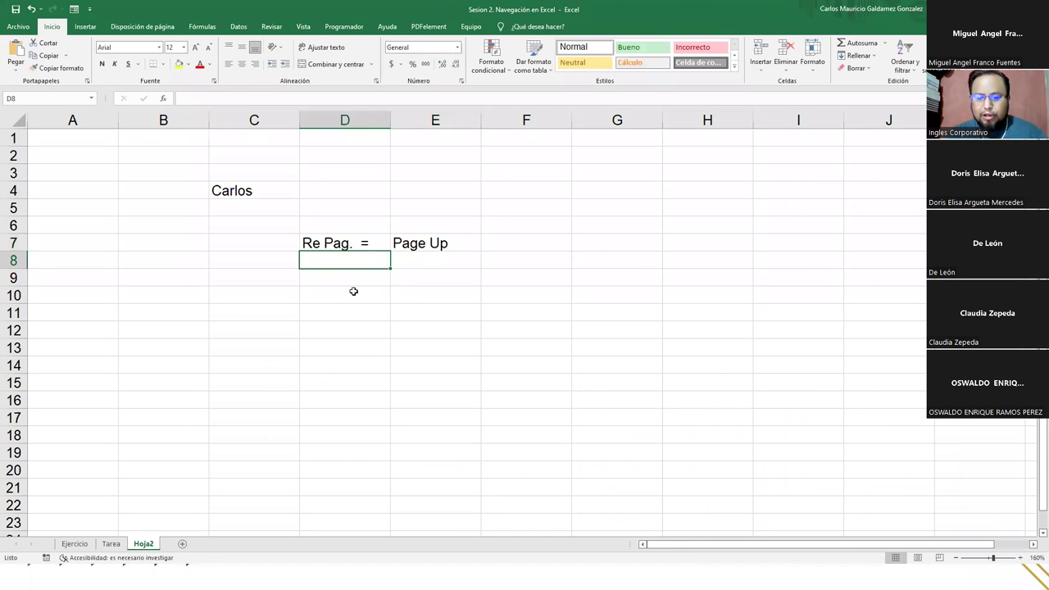
# Label the two shortcut rows with "Subir Pagina" in C7 and "Bajar Pagina" in C8.
pyautogui.press('Up')
pyautogui.press('Left')
pyautogui.write('SU')
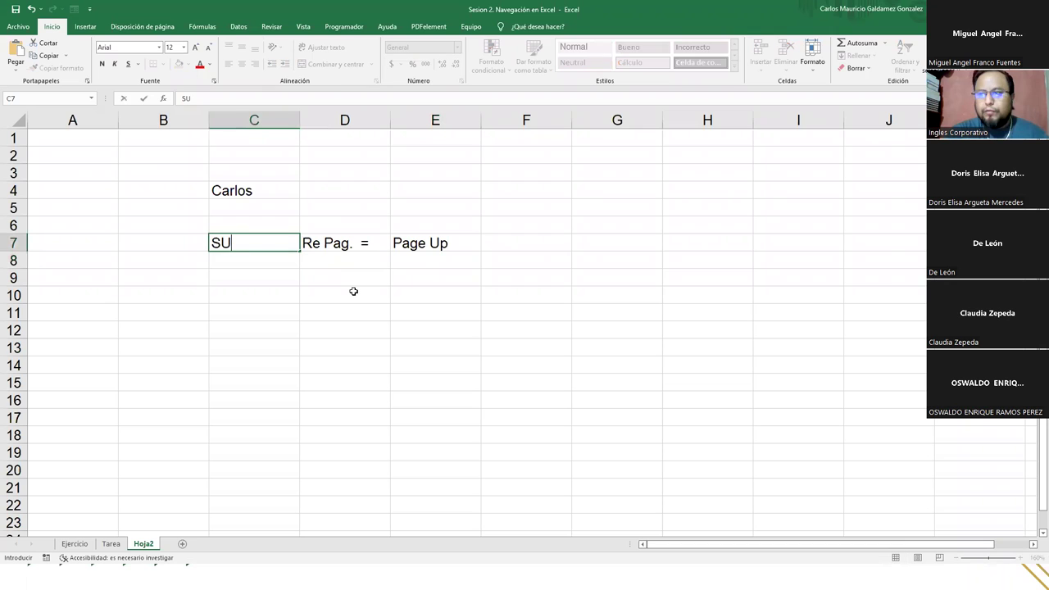
pyautogui.press('BackSpace')
pyautogui.write('ubir P')
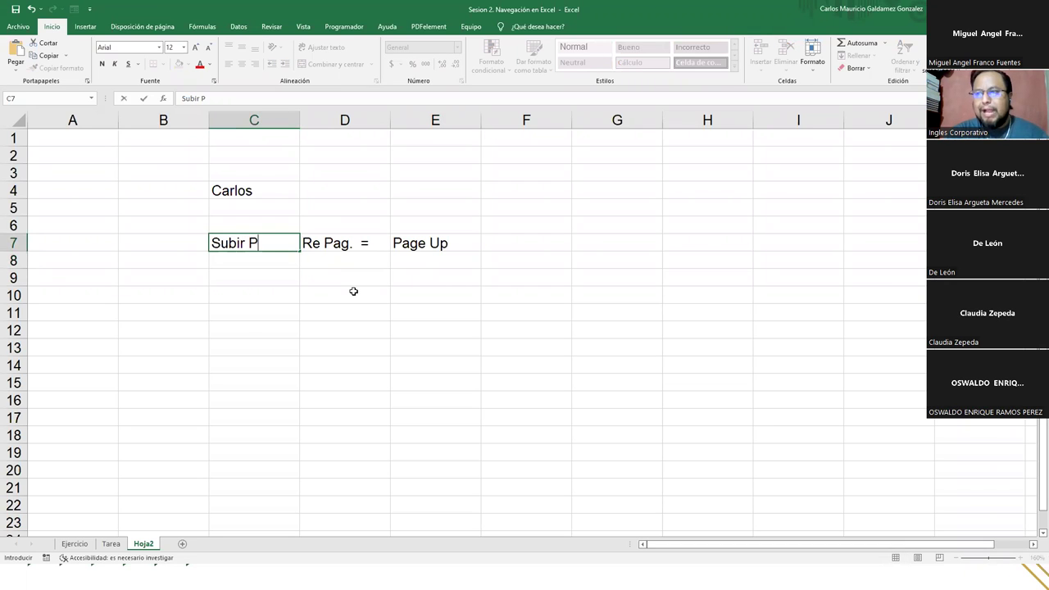
pyautogui.write('agina')
pyautogui.press('Return')
pyautogui.write('Baja')
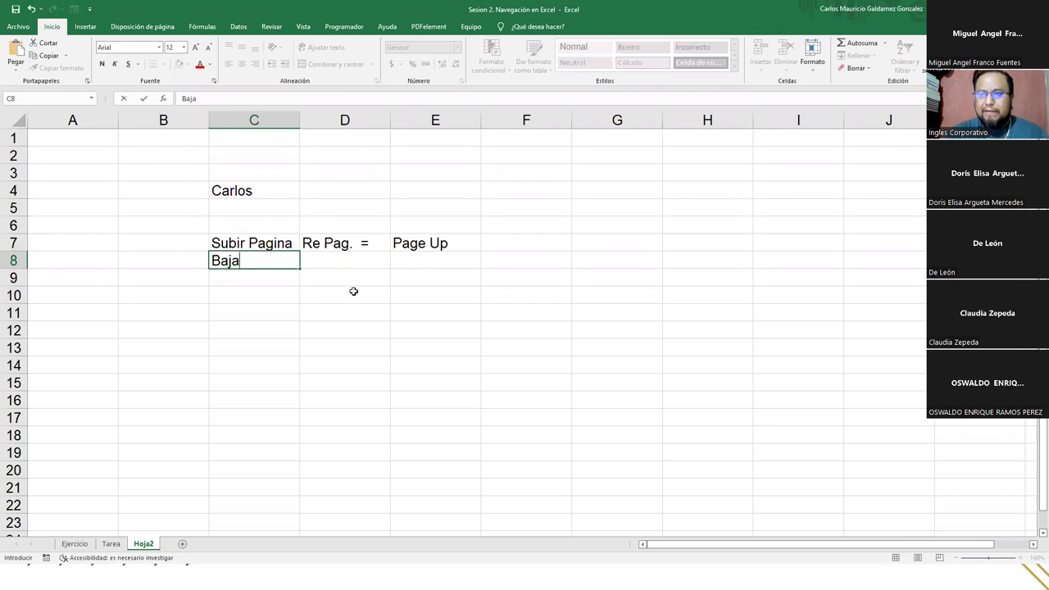
pyautogui.write('r Pagina')
pyautogui.press('Tab')
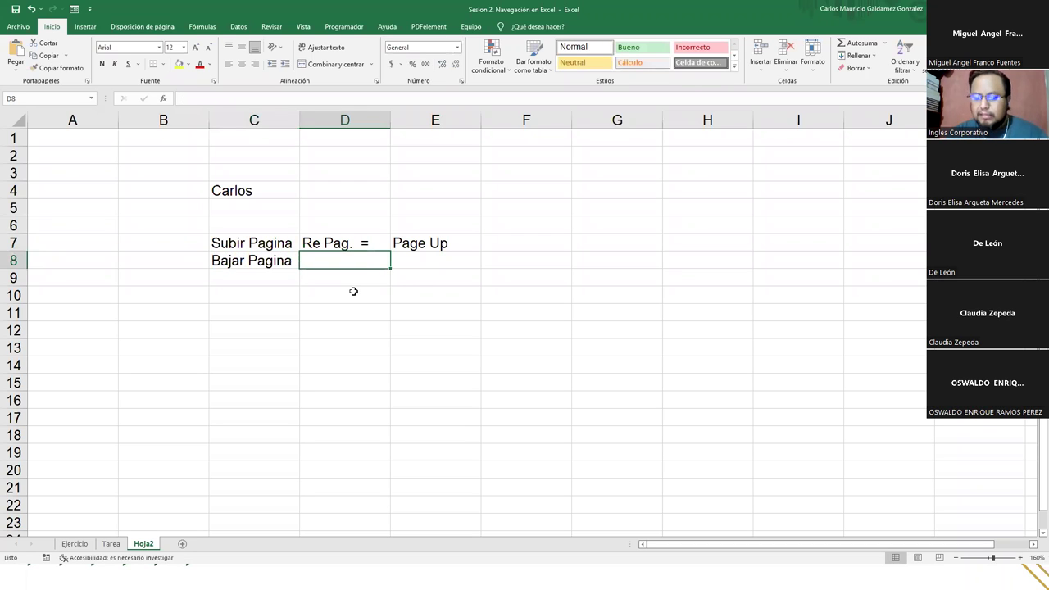
# Enter "Av Pag. =" in cell D8 and "Page Down" in cell E8.
pyautogui.write('Av ')
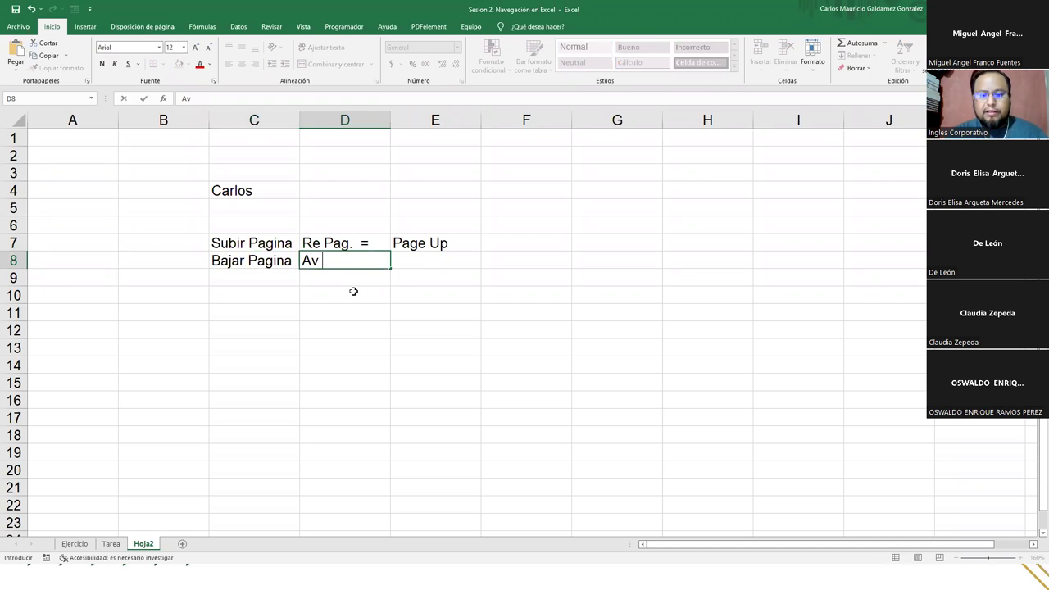
pyautogui.write('Pag ')
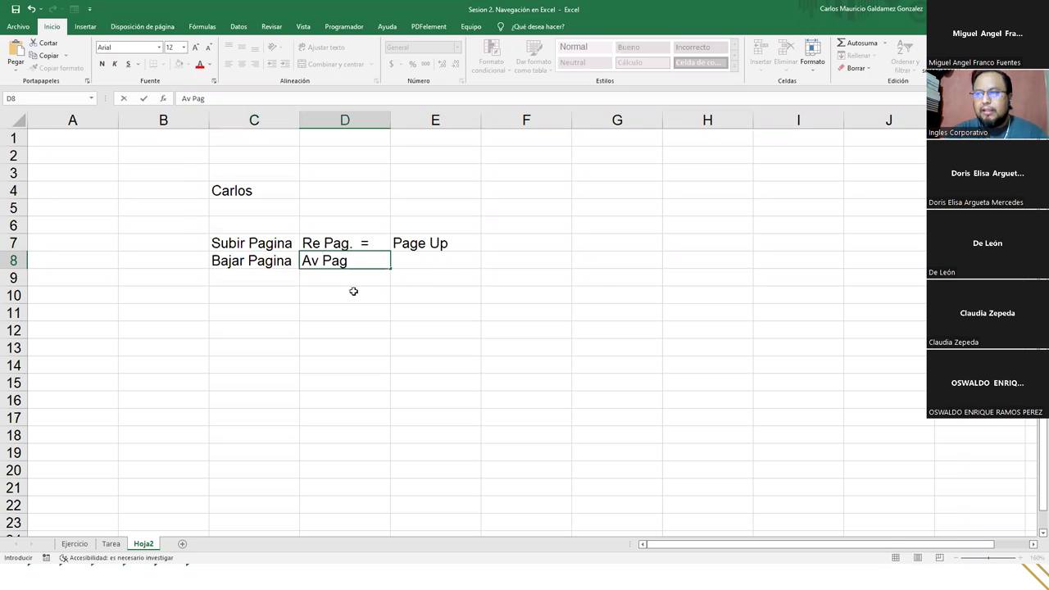
pyautogui.write('. =')
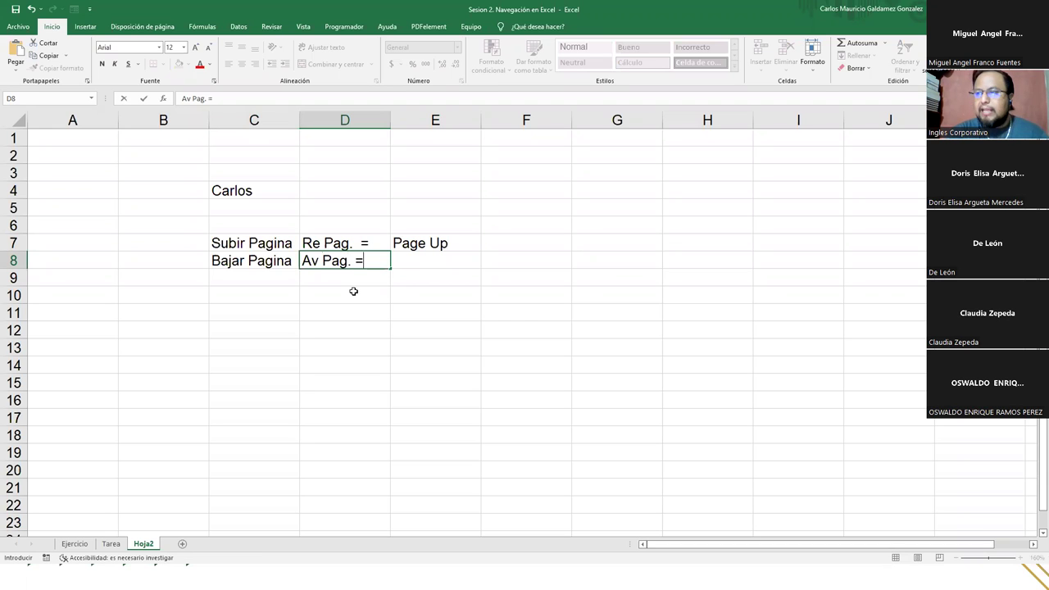
pyautogui.press('BackSpace')
pyautogui.write('=')
pyautogui.press('Tab')
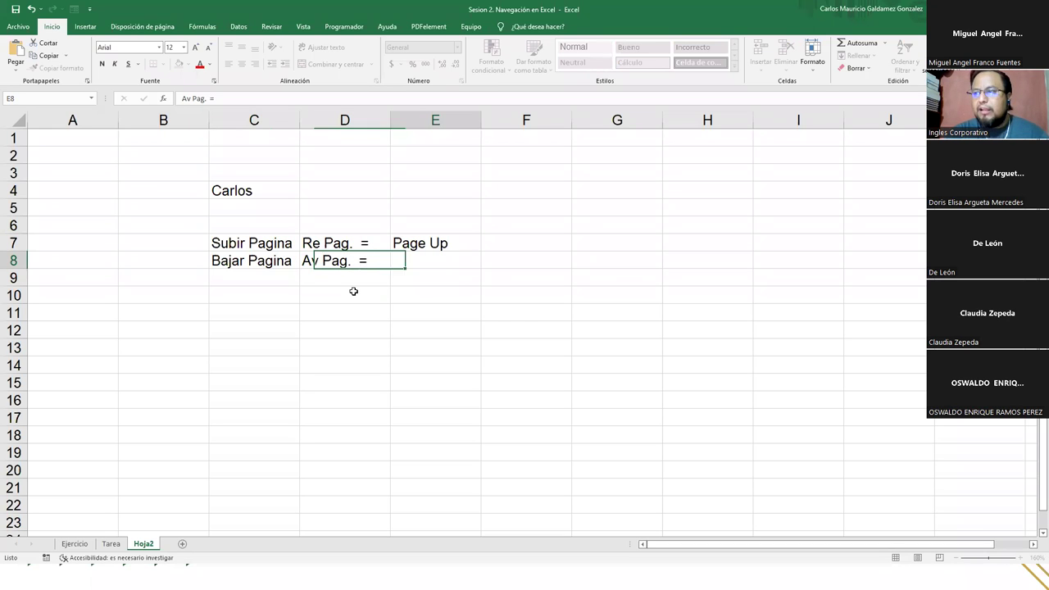
pyautogui.write('Page ')
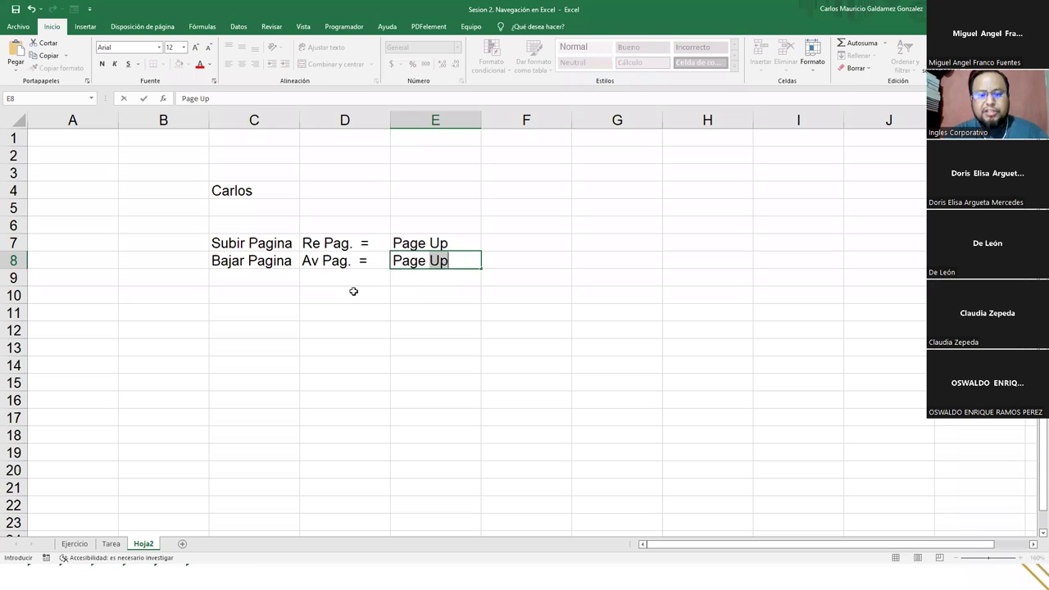
pyautogui.write('Down')
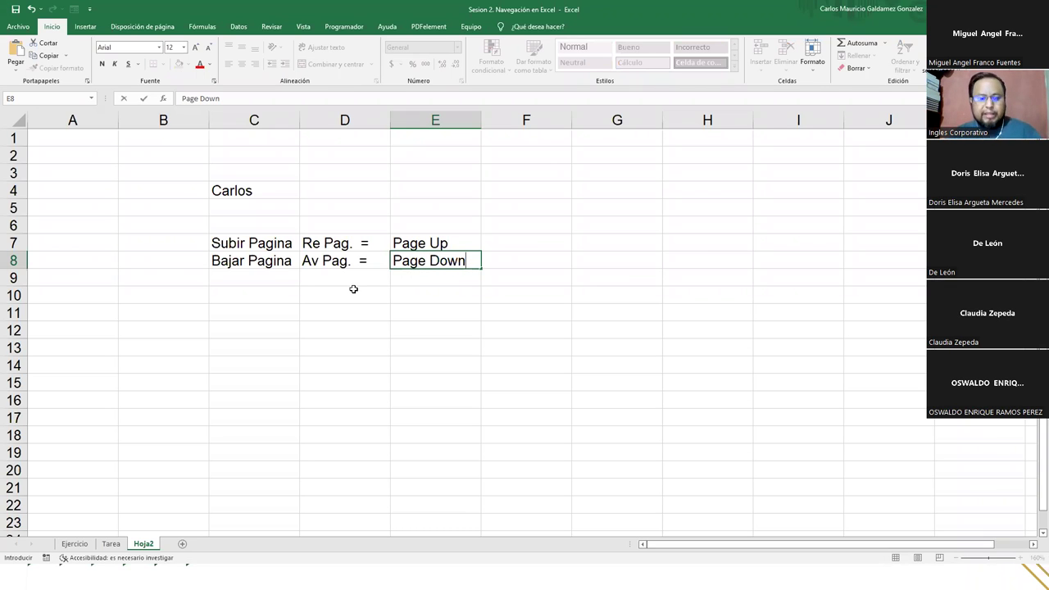
# Show the on-screen keyboard, move it clear of the shortcut labels, and use its Re Pág key to complete the E8 entry.
pyautogui.press('pagedown')
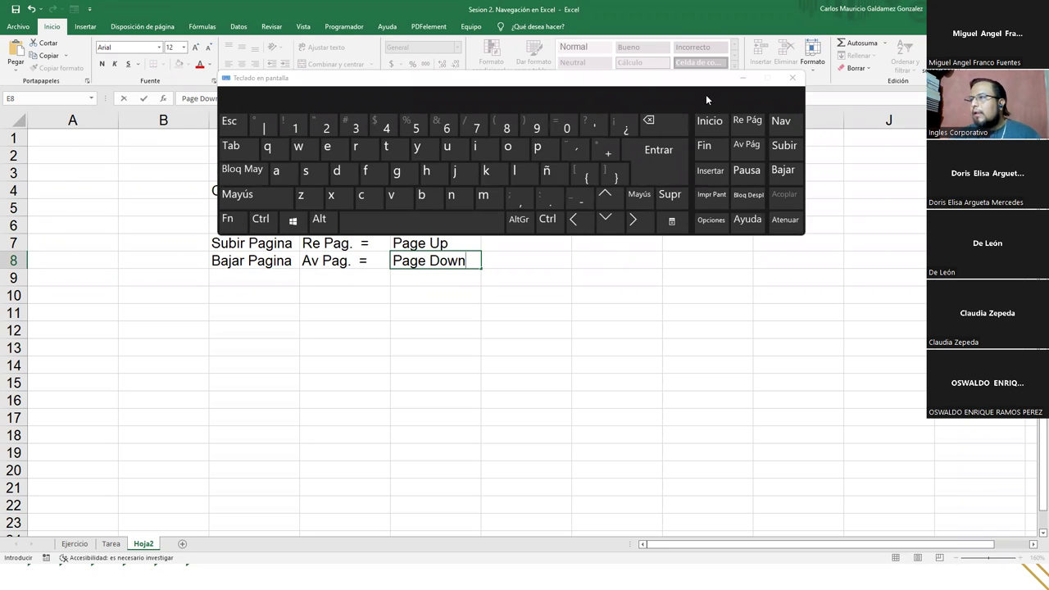
pyautogui.moveTo(631, 83); pyautogui.dragTo(746, 56)
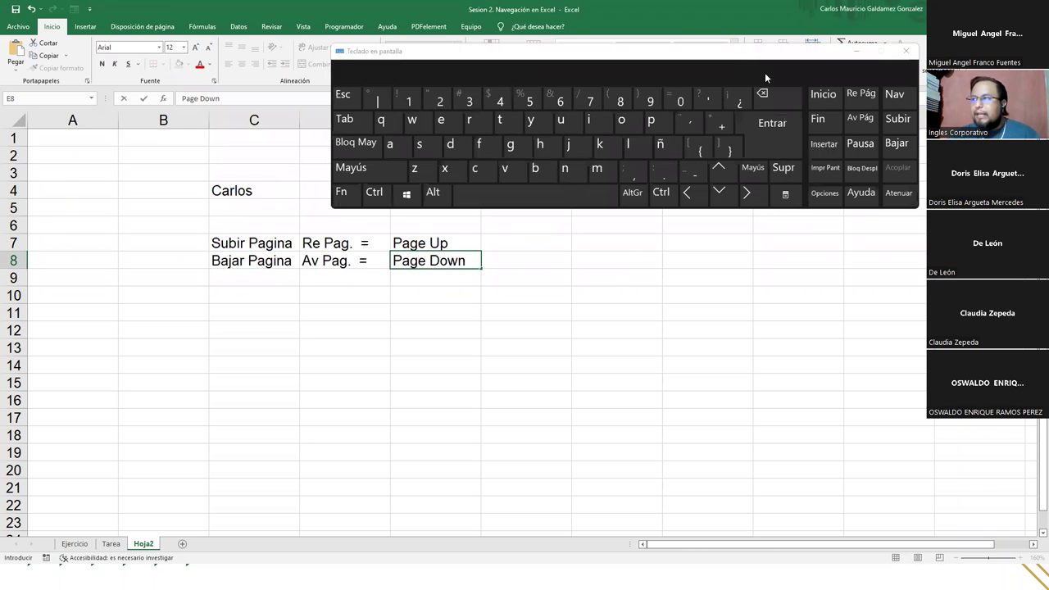
pyautogui.click(864, 102)
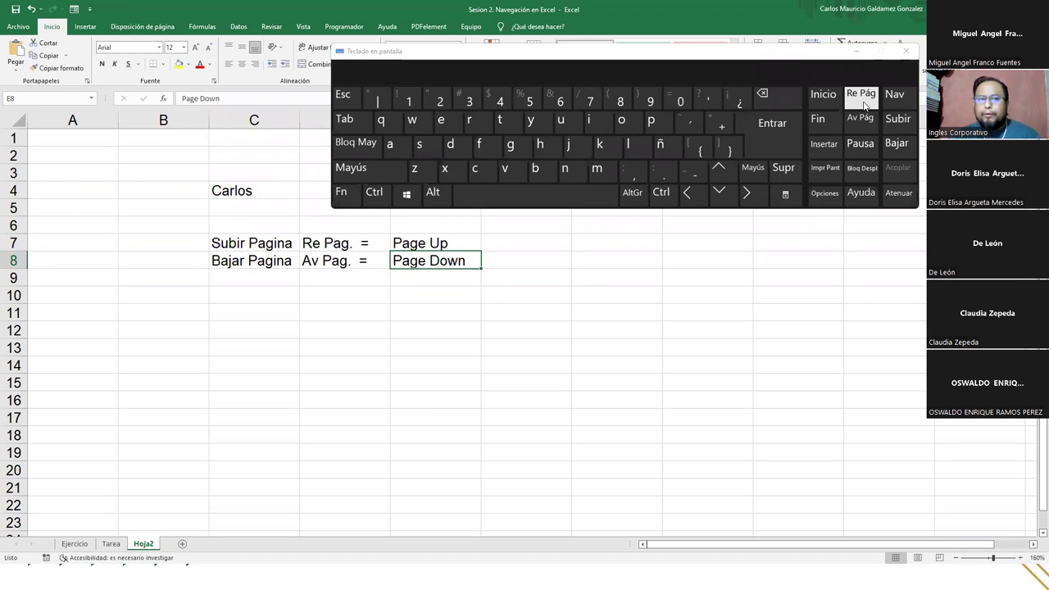
# Demonstrate screen-by-screen movement with the on-screen keyboard, using Av Pág four times and then Re Pág four times.
pyautogui.click(868, 121)
pyautogui.click(867, 121)
pyautogui.click(867, 121)
pyautogui.click(867, 122)
pyautogui.click(861, 98)
pyautogui.click(861, 98)
pyautogui.click(861, 98)
pyautogui.click(861, 98)
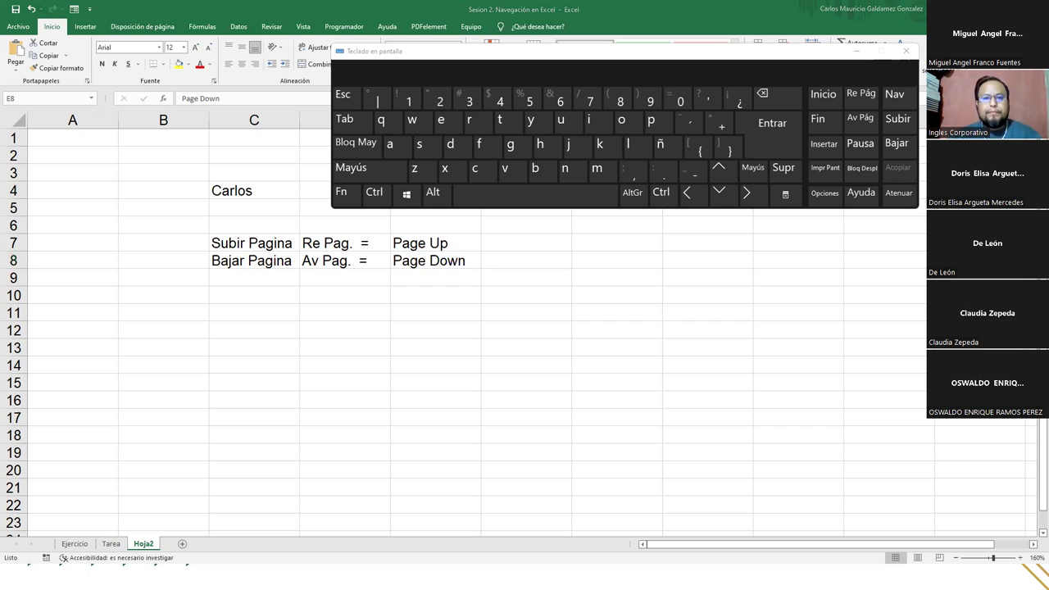
pyautogui.press('space')
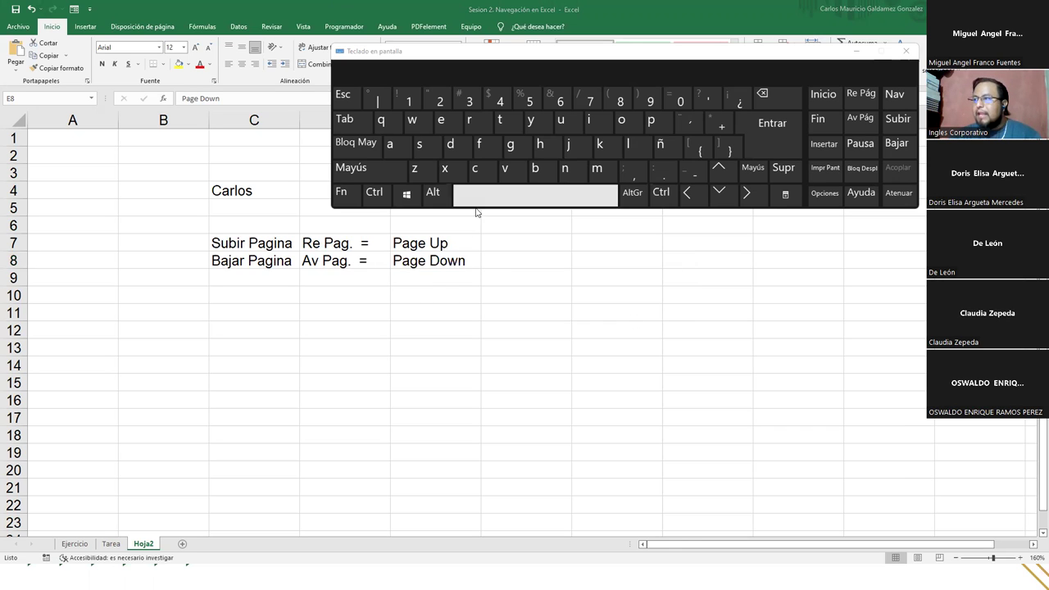
pyautogui.press('End')
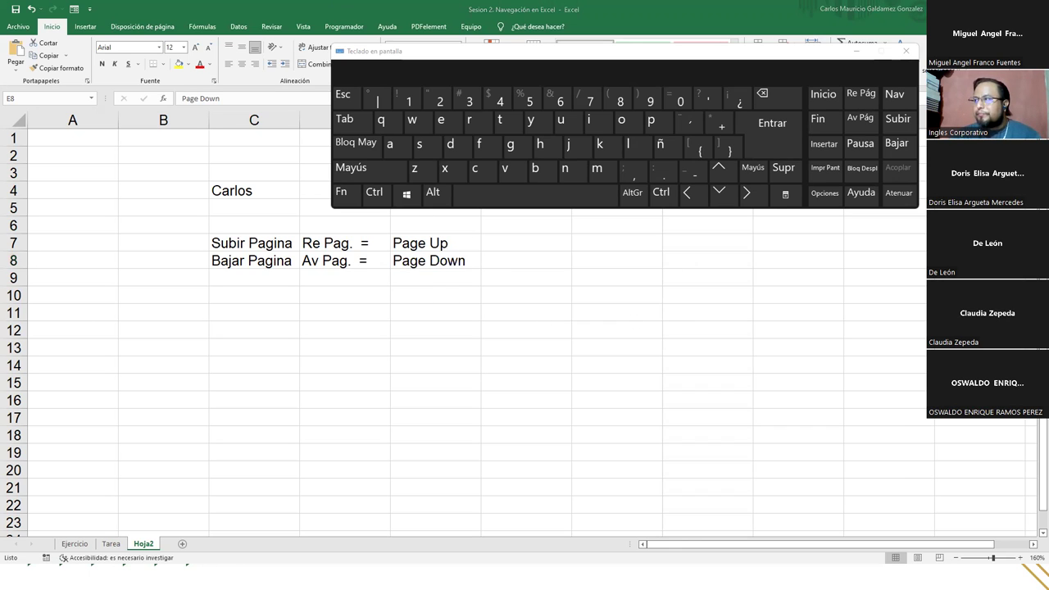
pyautogui.press('BackSpace')
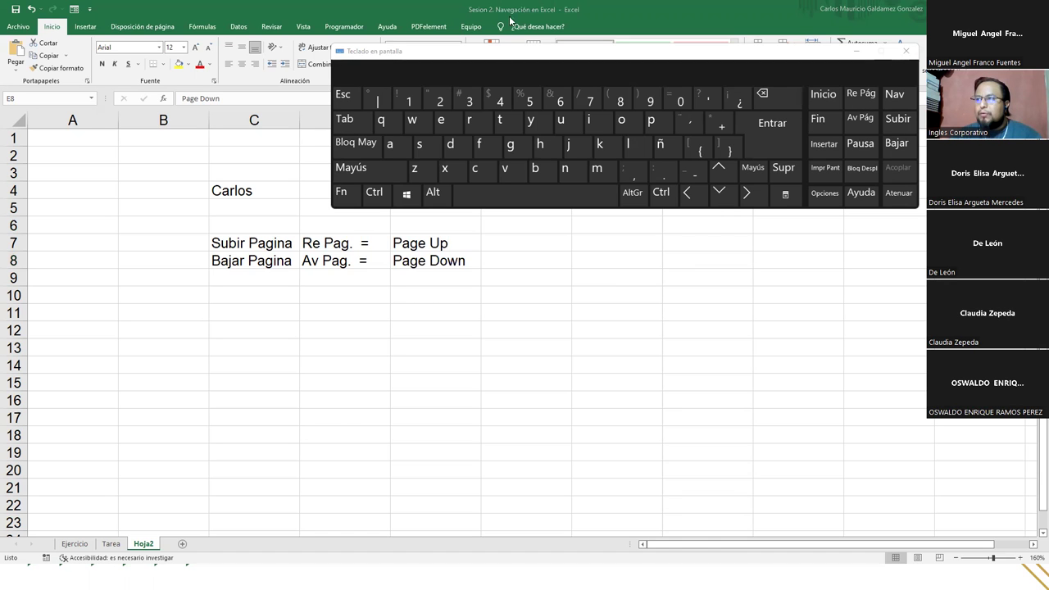
# Close the on-screen keyboard and return Excel to full size after checking the Ctrl + I row on the shortcut slide.
pyautogui.doubleClick(444, 7)
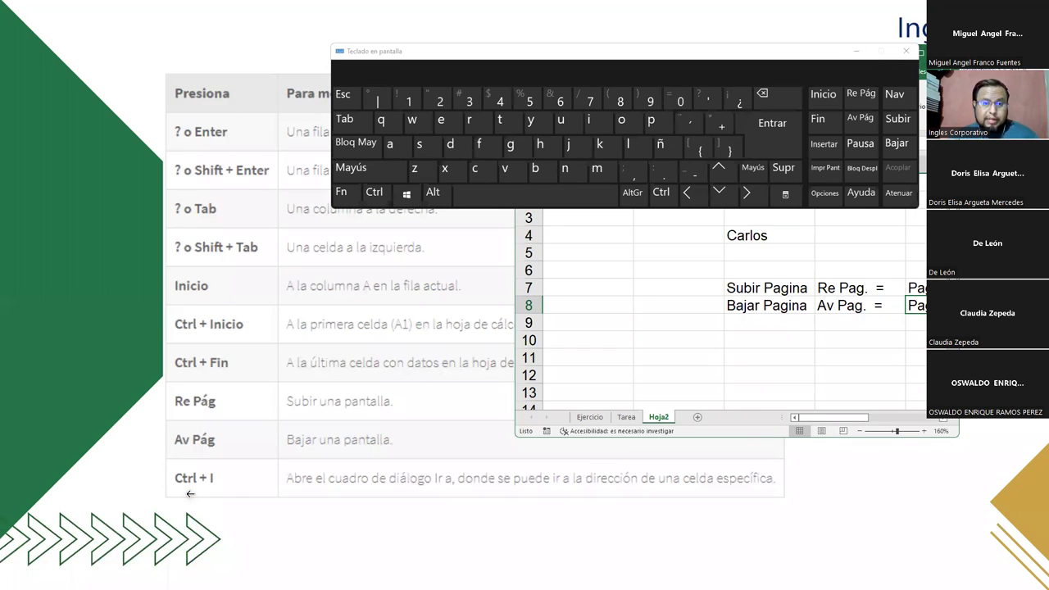
pyautogui.click(505, 388)
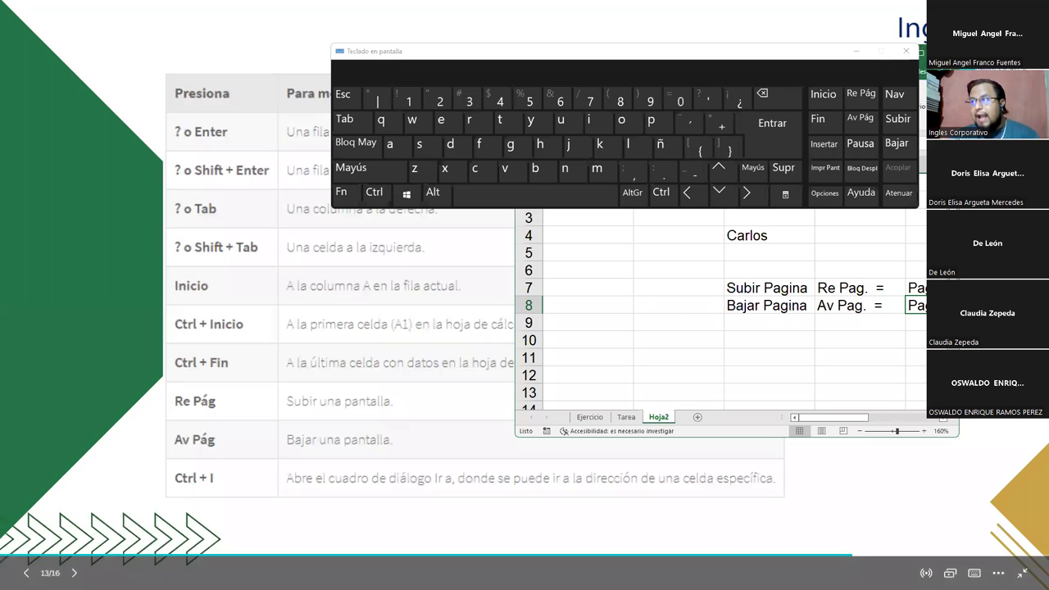
pyautogui.click(906, 51)
pyautogui.click(922, 48)
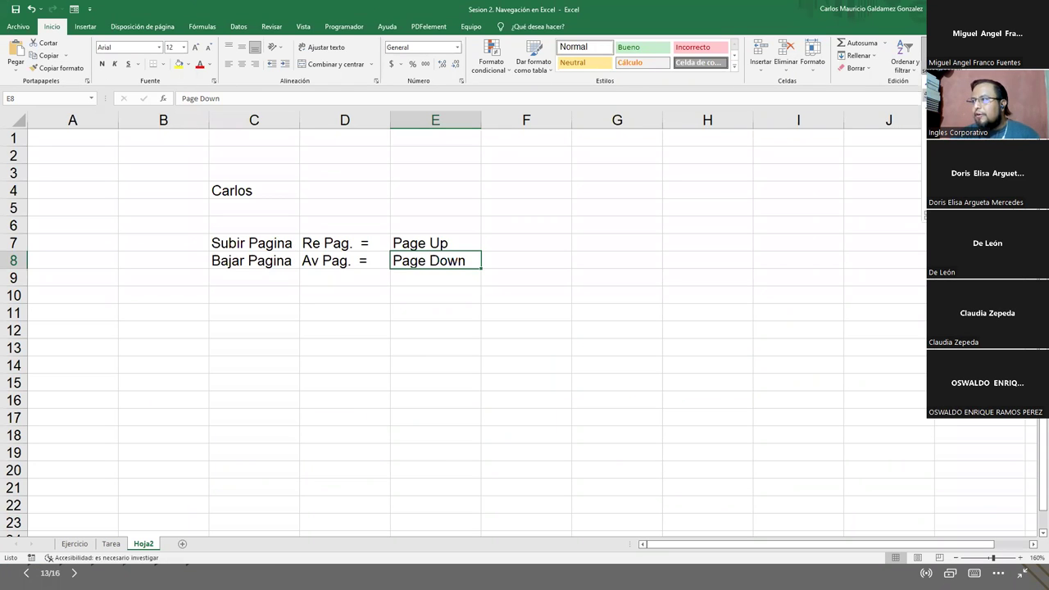
# Demonstrate showing the Ir a (Go To) dialog, move it clear of the shortcut labels, and dismiss it without choosing a cell.
pyautogui.press('F5')
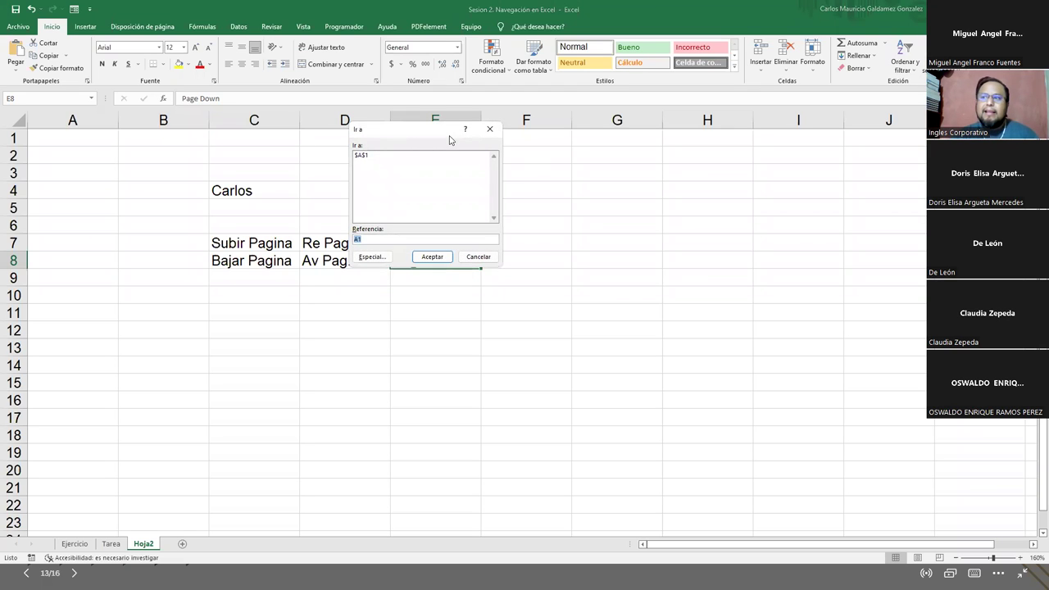
pyautogui.moveTo(402, 139); pyautogui.dragTo(643, 180)
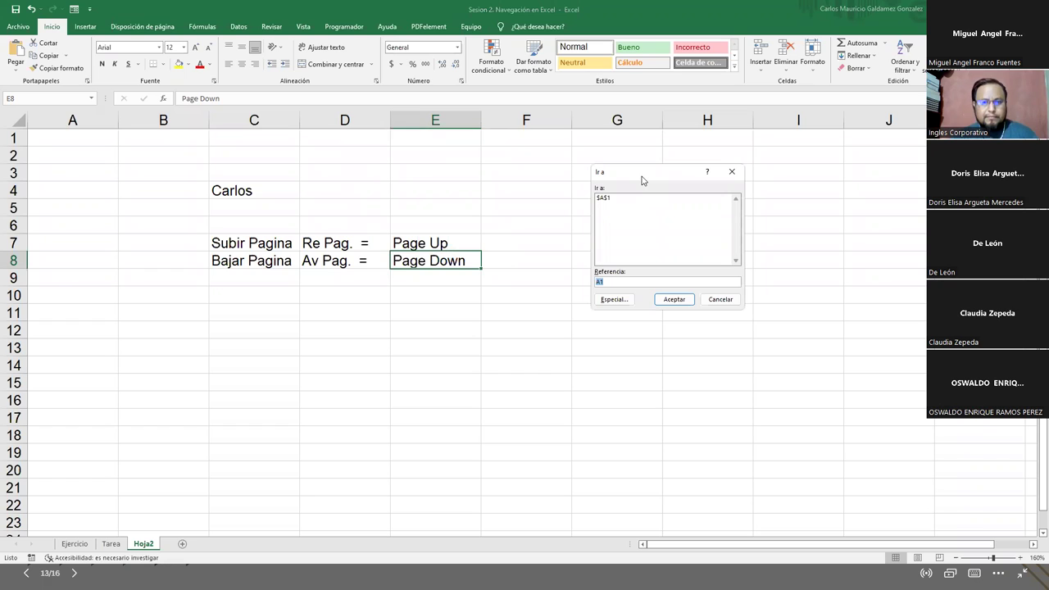
pyautogui.click(731, 172)
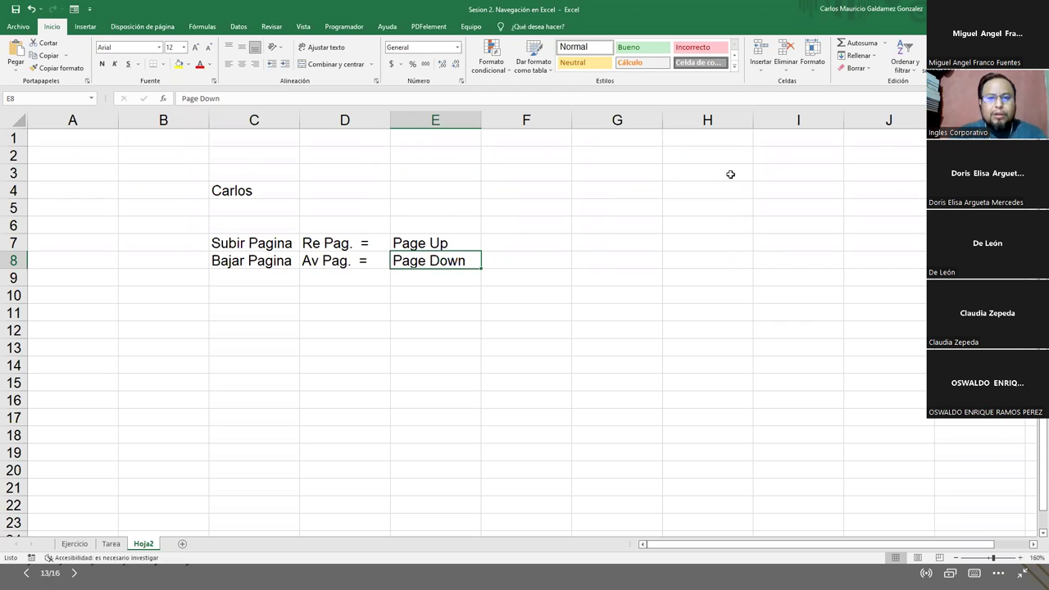
pyautogui.press('F5')
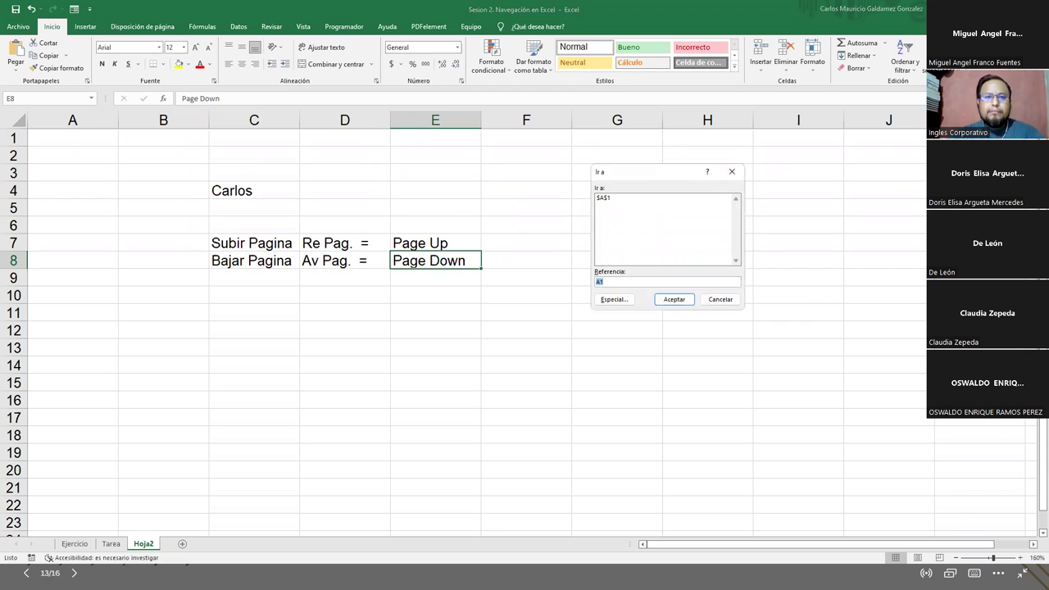
pyautogui.press('Return')
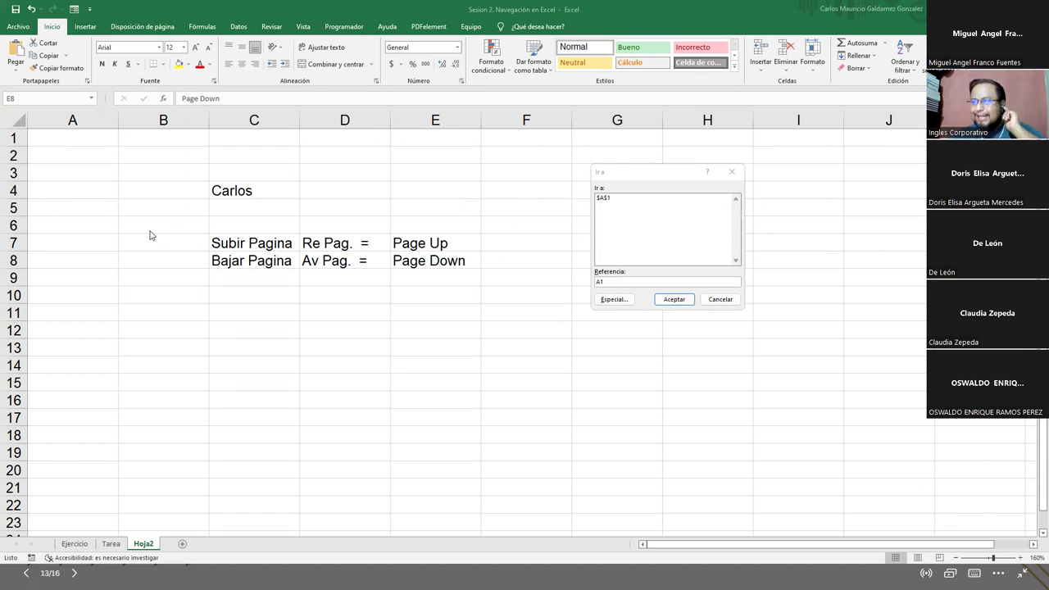
pyautogui.click(626, 186)
pyautogui.moveTo(609, 179); pyautogui.dragTo(559, 195)
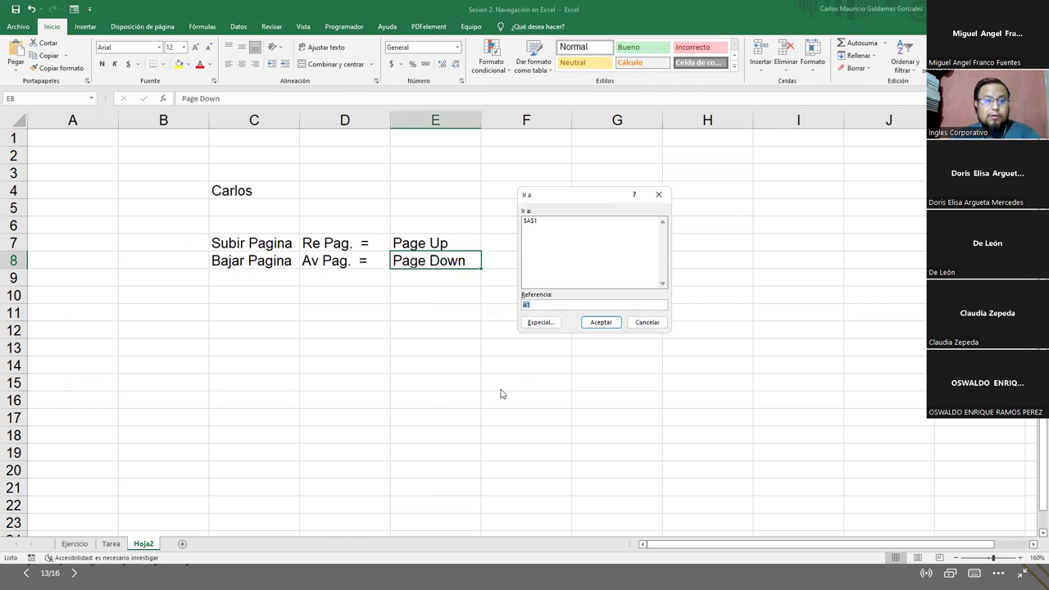
pyautogui.press('Escape')
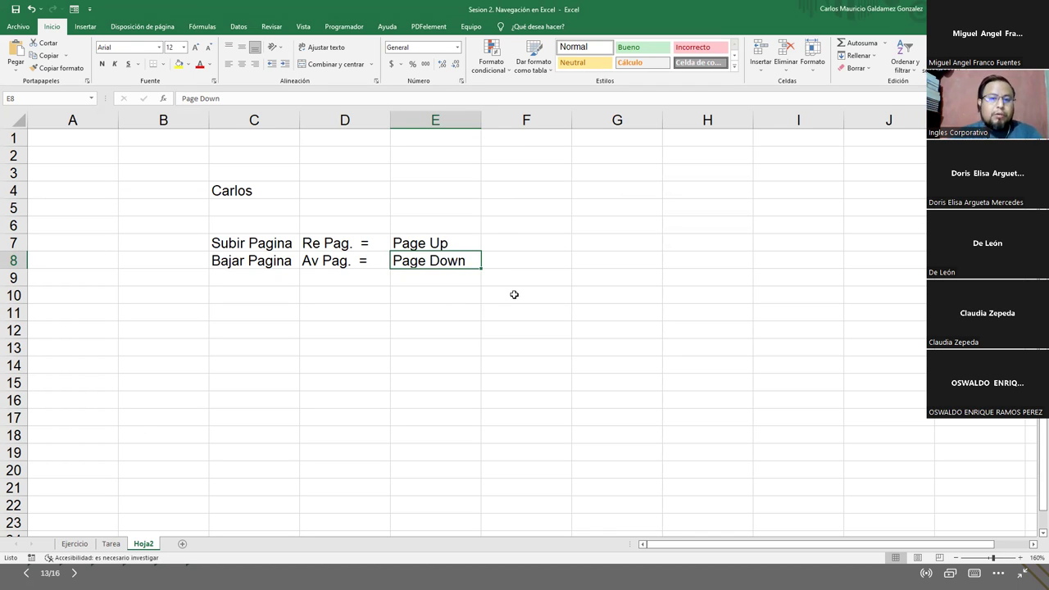
# Use the Ir a (Go To) dialog to jump to cell A23.
pyautogui.press('F5')
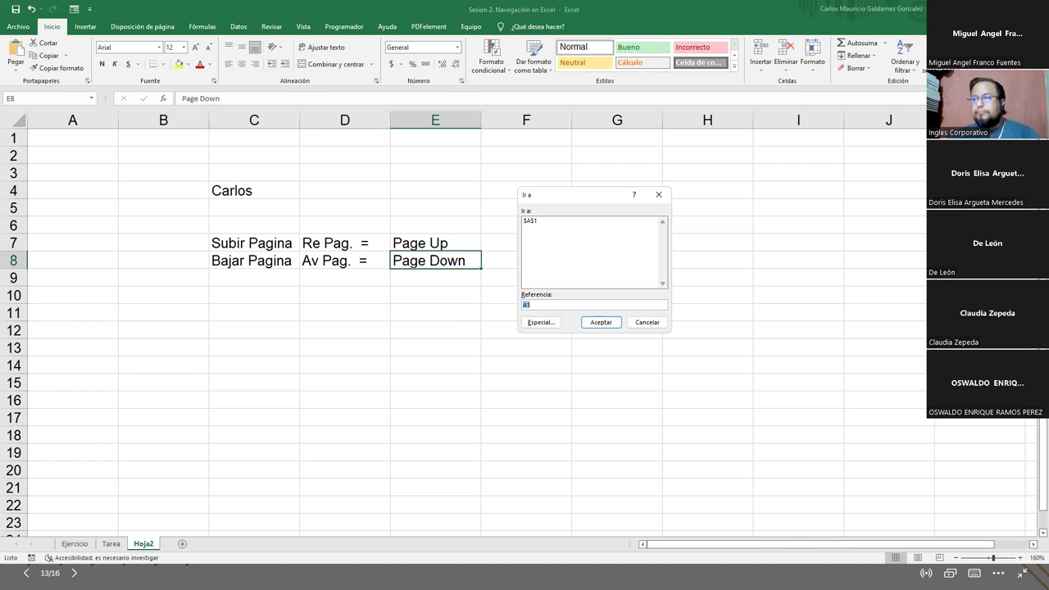
pyautogui.click(545, 303)
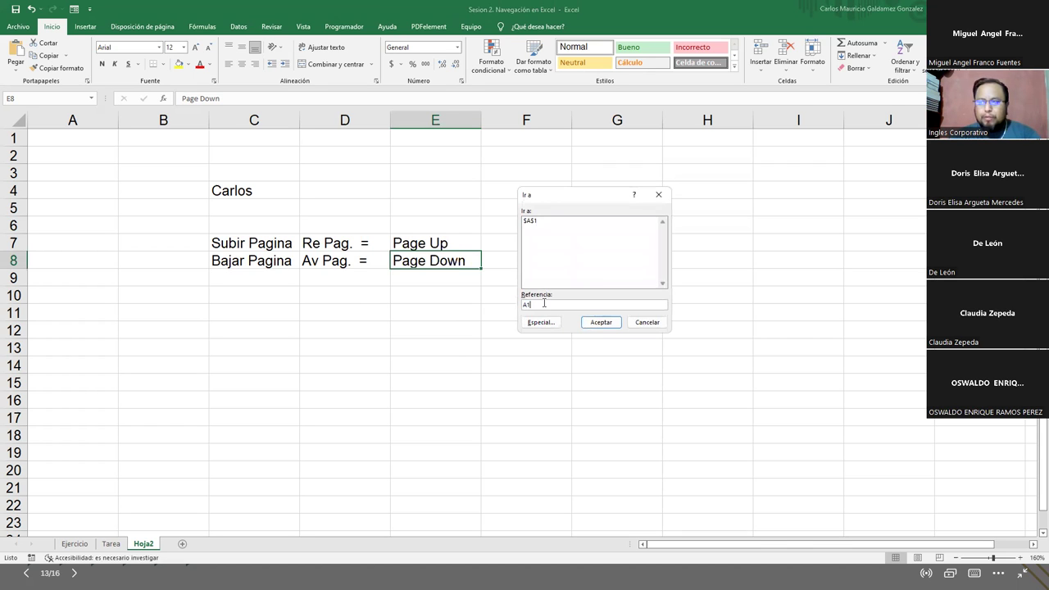
pyautogui.click(452, 314)
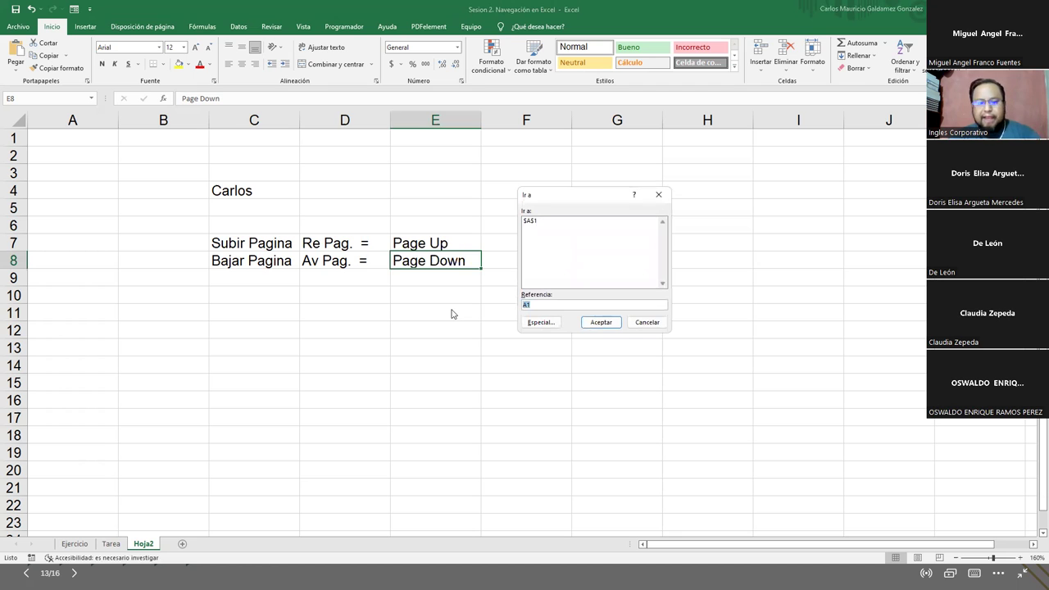
pyautogui.write('A23')
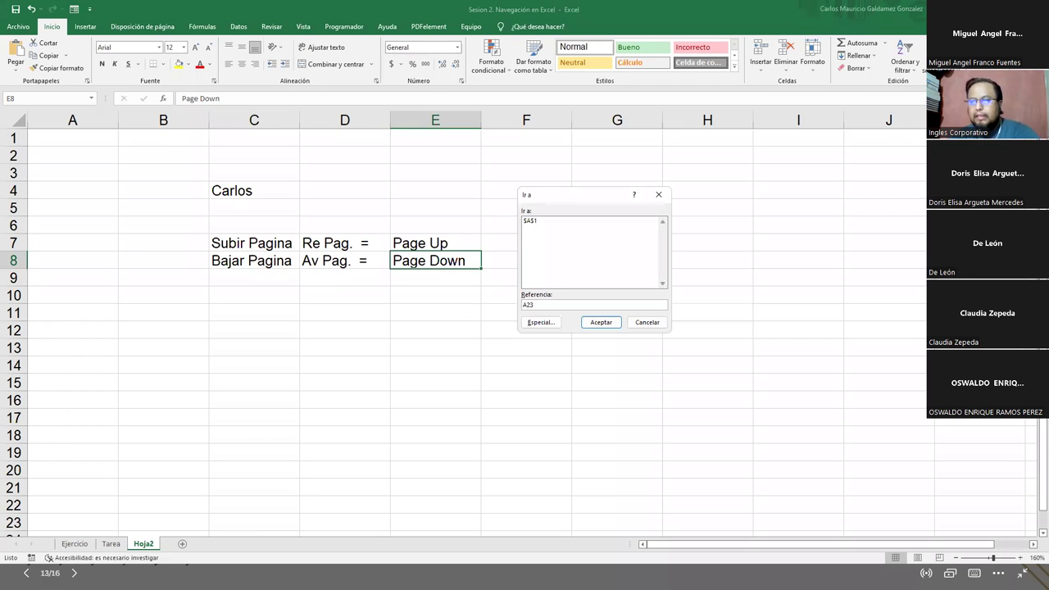
pyautogui.click(602, 321)
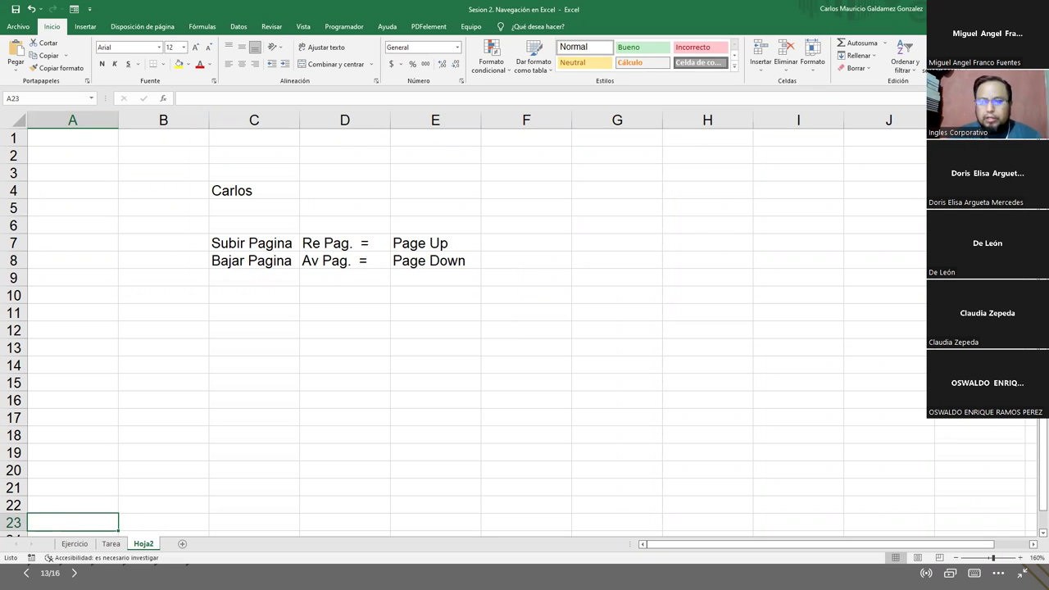
# Return to cell E8 through the Ir a (Go To) dialog.
pyautogui.press('F5')
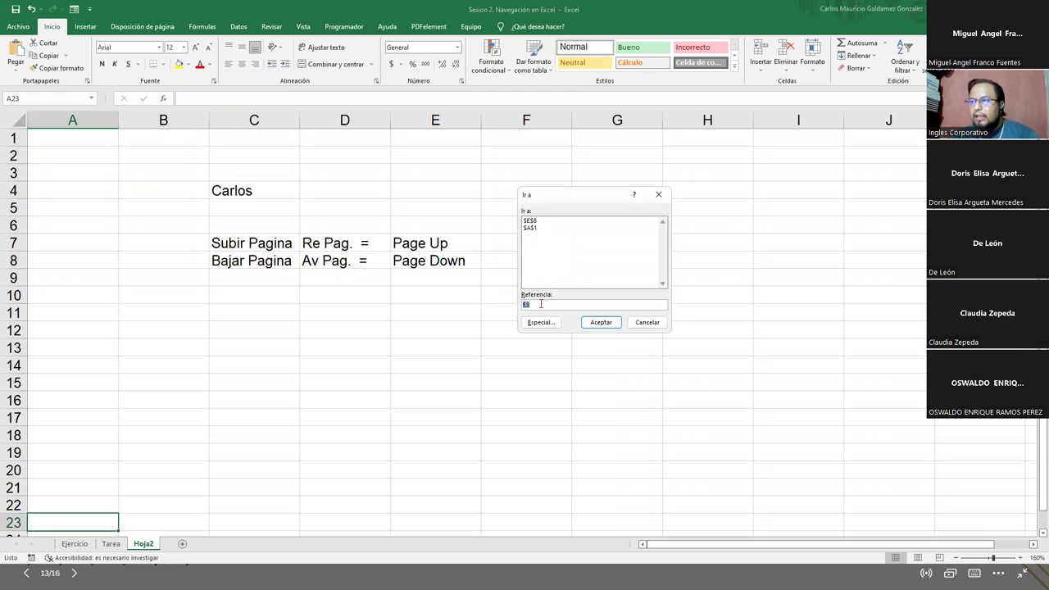
pyautogui.click(602, 325)
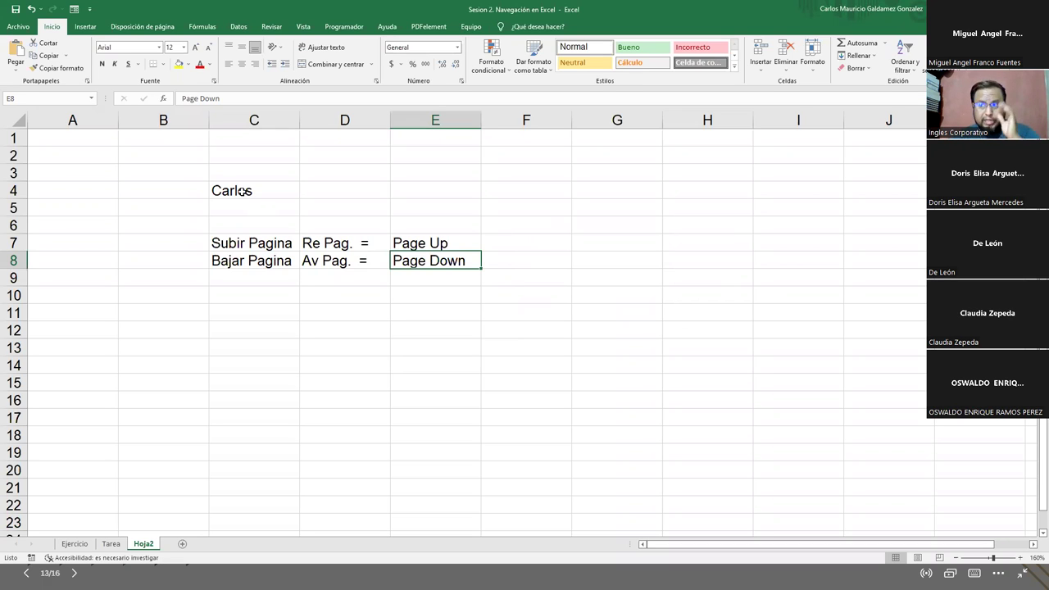
pyautogui.moveTo(246, 195); pyautogui.dragTo(466, 264)
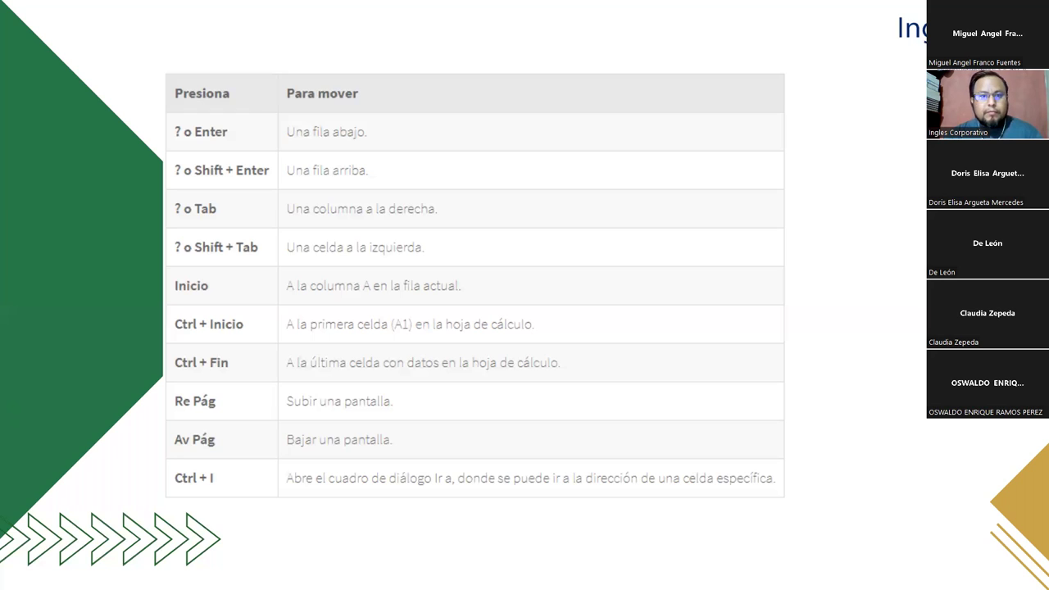
# On the shared shortcut slide, add a fitted text annotation "HOME" beside Inicio in the Presiona column.
pyautogui.click(223, 288)
pyautogui.write('HOME')
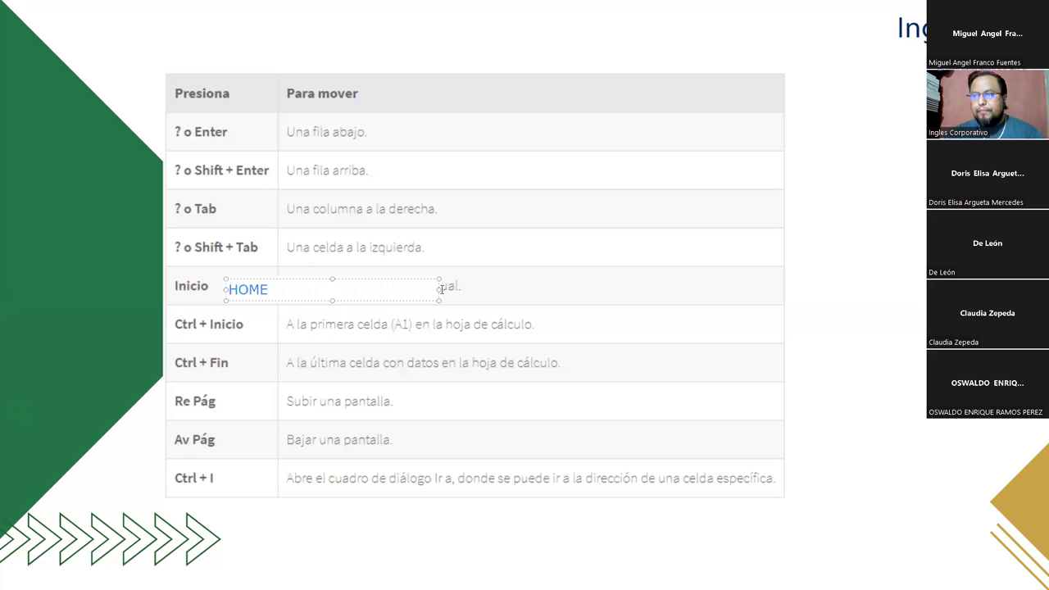
pyautogui.moveTo(440, 289); pyautogui.dragTo(261, 276)
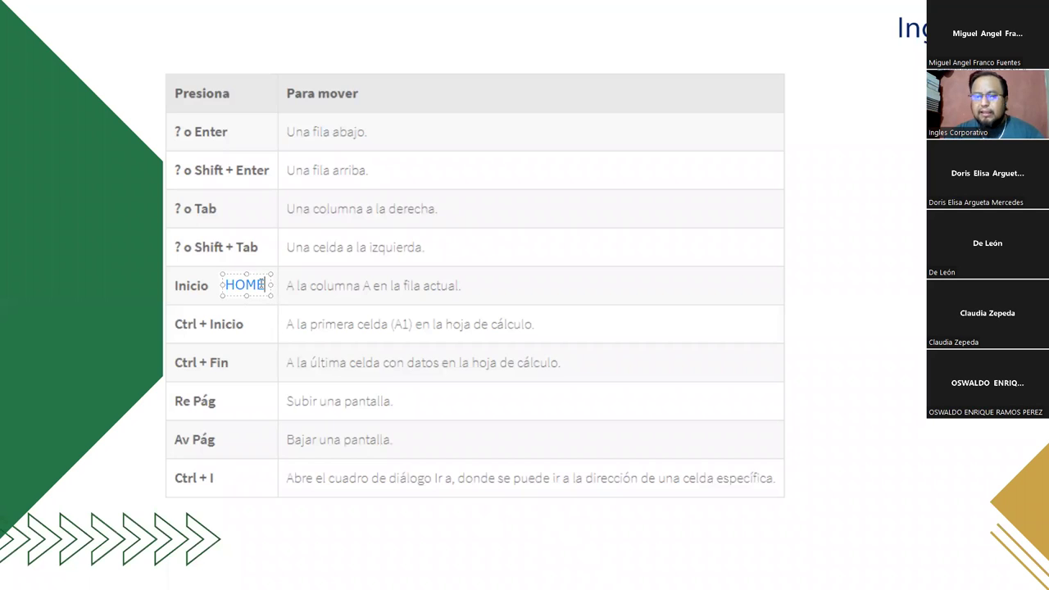
pyautogui.press('Escape')
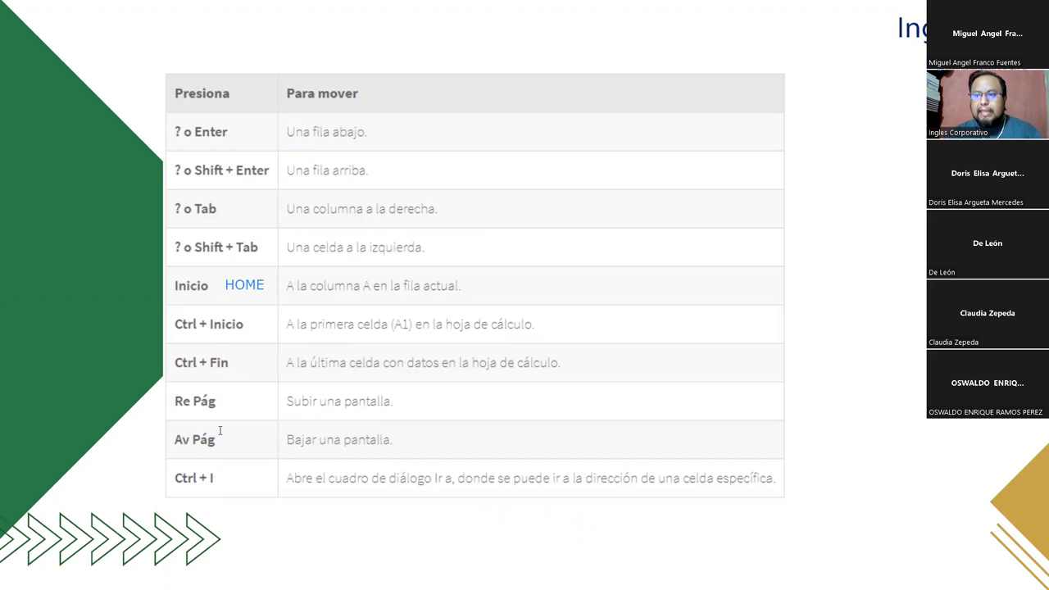
# Add a text annotation "END" beside Ctrl + Fin and fit it inside the Presiona column.
pyautogui.click(229, 362)
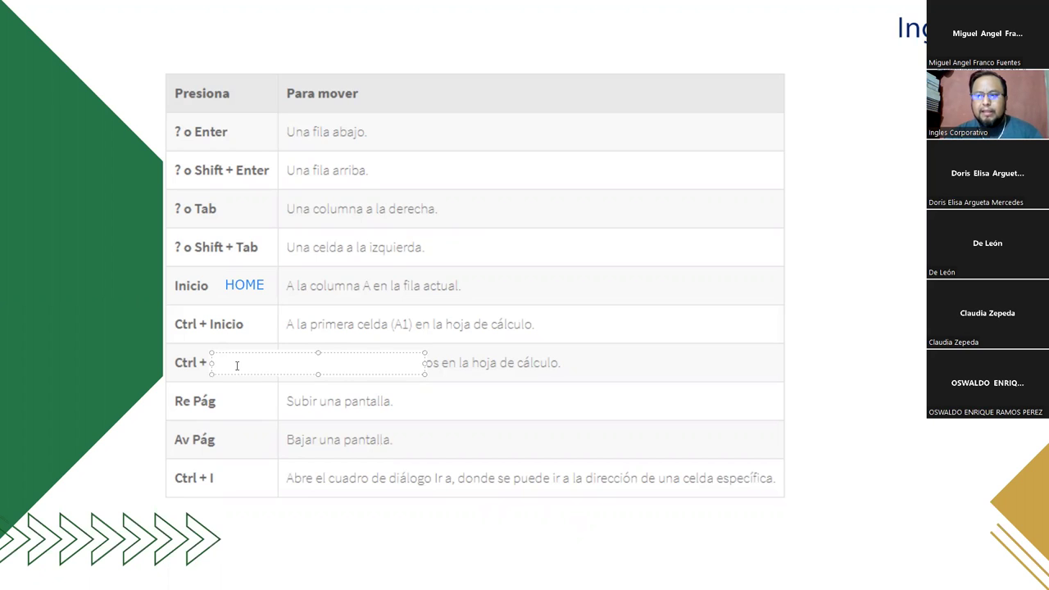
pyautogui.write('END')
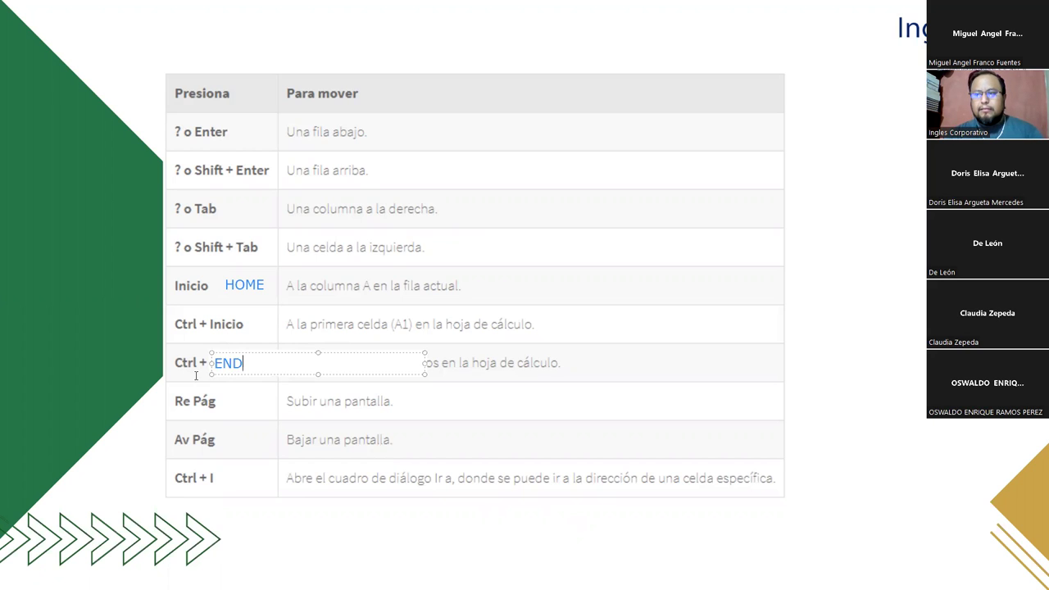
pyautogui.moveTo(219, 364); pyautogui.dragTo(244, 365)
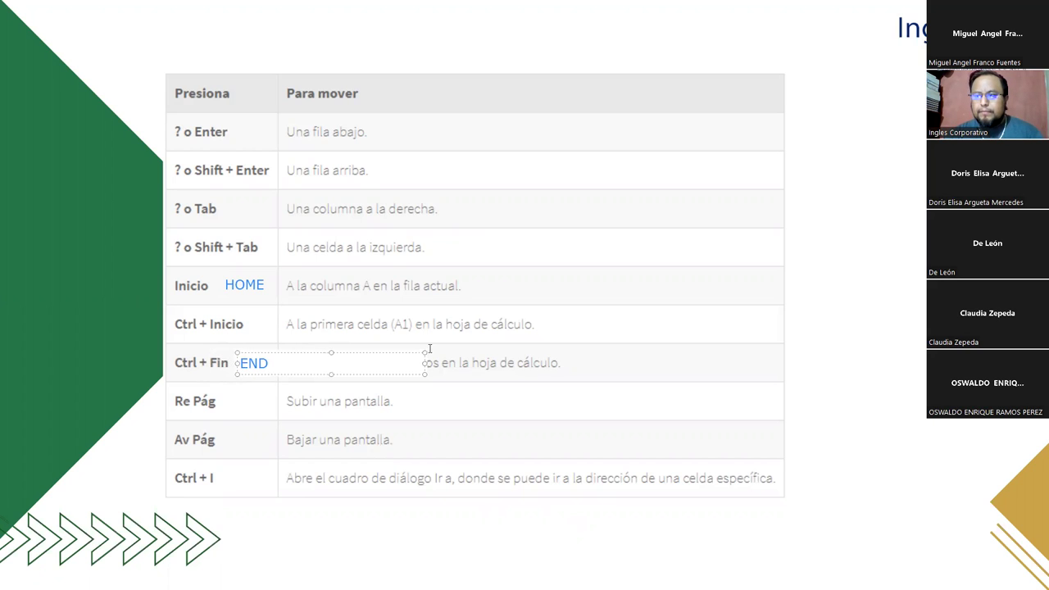
pyautogui.moveTo(404, 364); pyautogui.dragTo(278, 371)
pyautogui.click(326, 371)
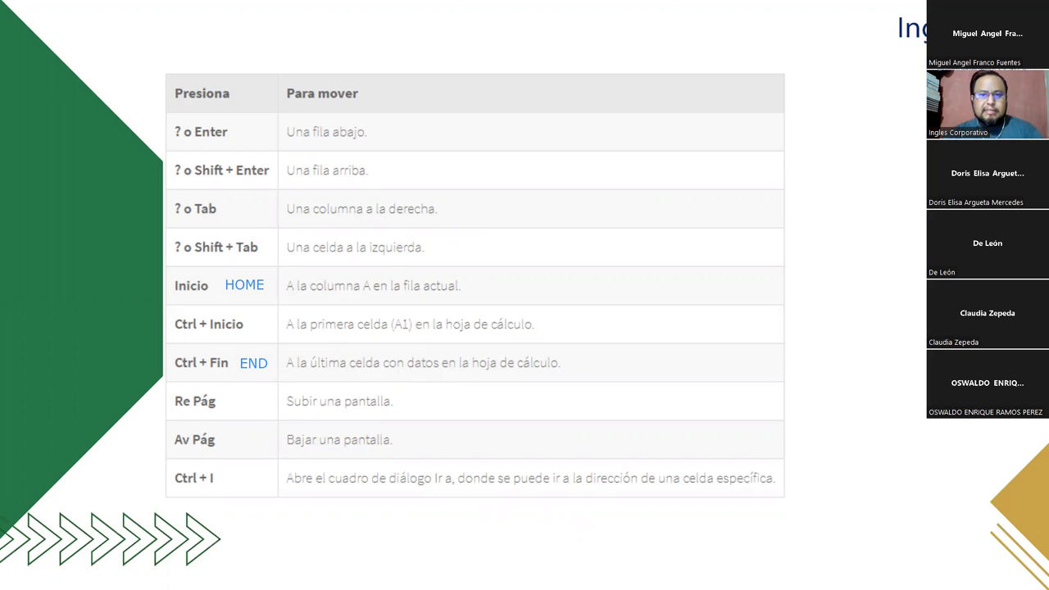
# Circle Inicio and Fin with the drawing pen and underline their English equivalents HOME and END.
pyautogui.moveTo(217, 273)
pyautogui.mouseDown()
pyautogui.moveTo(202, 262)
pyautogui.moveTo(150, 283)
pyautogui.moveTo(218, 289)
pyautogui.moveTo(218, 264)
pyautogui.moveTo(271, 299)
pyautogui.mouseUp()
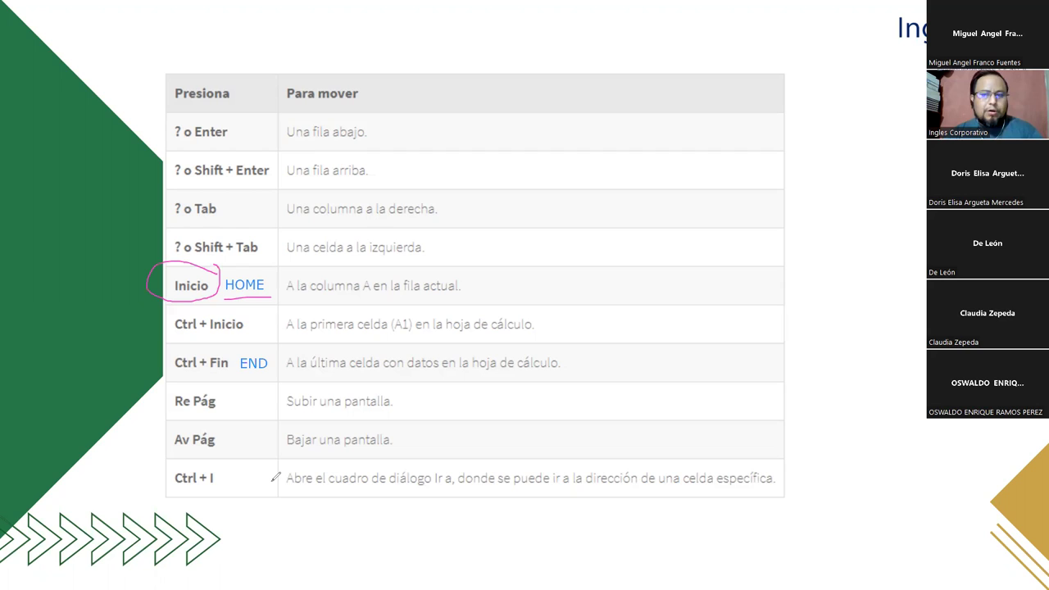
pyautogui.moveTo(228, 343)
pyautogui.mouseDown()
pyautogui.moveTo(215, 348)
pyautogui.moveTo(217, 380)
pyautogui.moveTo(229, 348)
pyautogui.moveTo(281, 370)
pyautogui.mouseUp()
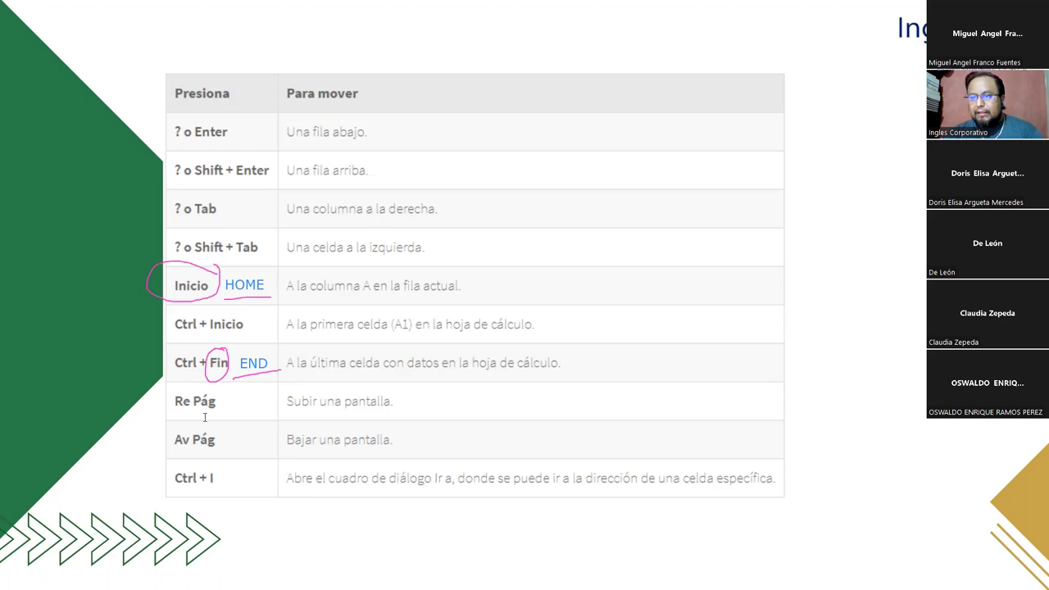
# Add a text annotation "Page Up" for the Re Pág row and place it just outside the table, before the key name.
pyautogui.click(230, 451)
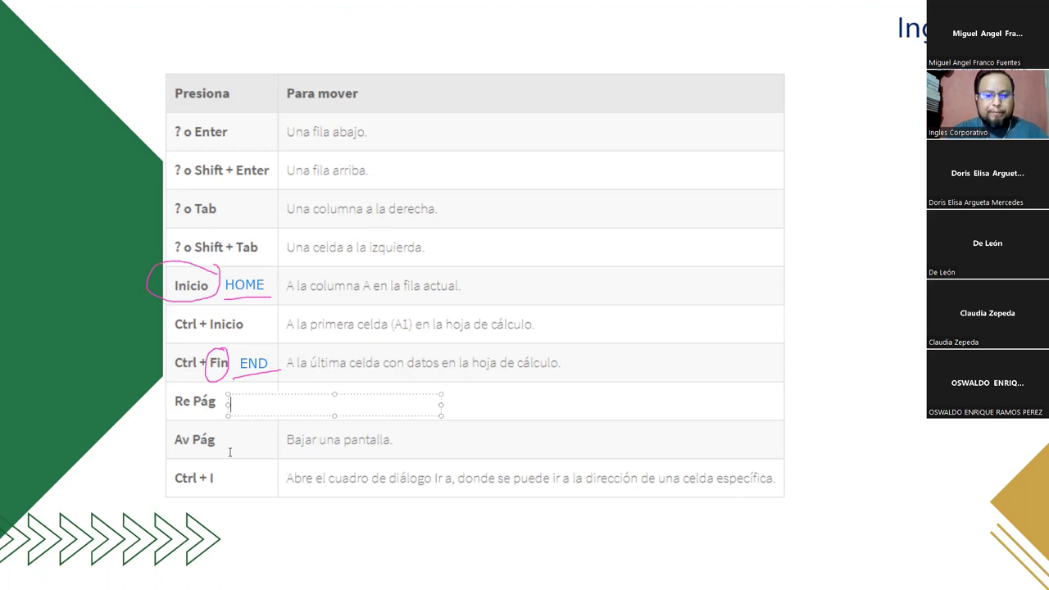
pyautogui.write('Page Up')
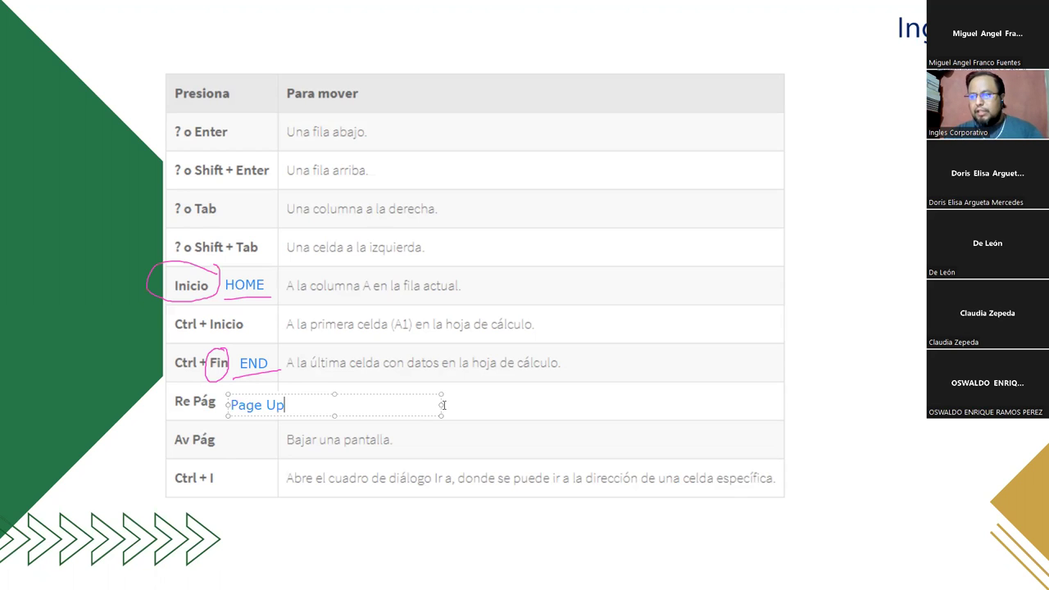
pyautogui.moveTo(442, 405)
pyautogui.mouseDown()
pyautogui.moveTo(286, 411)
pyautogui.moveTo(264, 423)
pyautogui.moveTo(303, 414)
pyautogui.moveTo(283, 403)
pyautogui.moveTo(147, 413)
pyautogui.mouseUp()
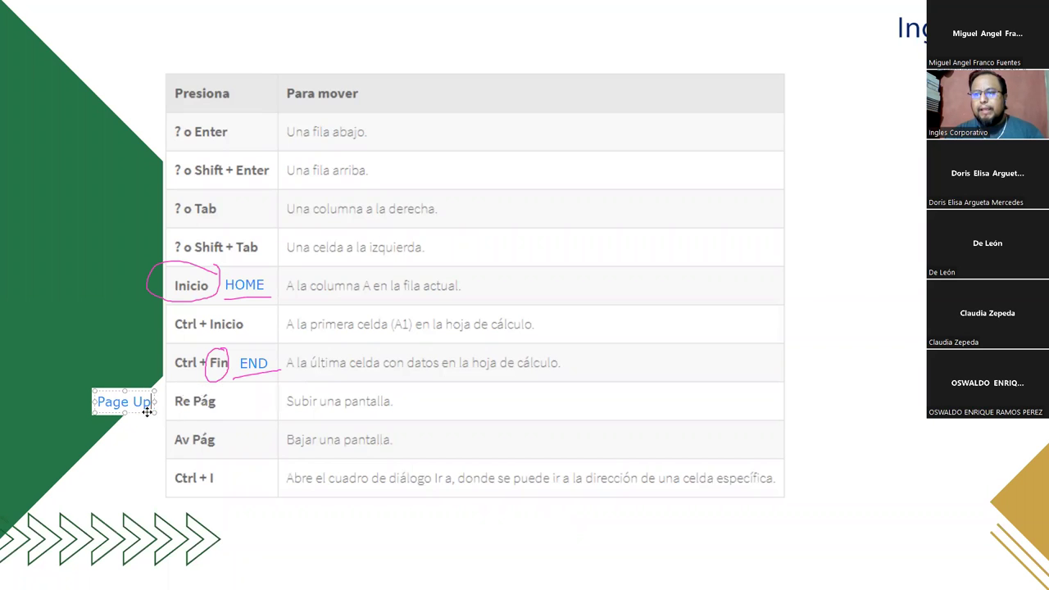
pyautogui.click(98, 444)
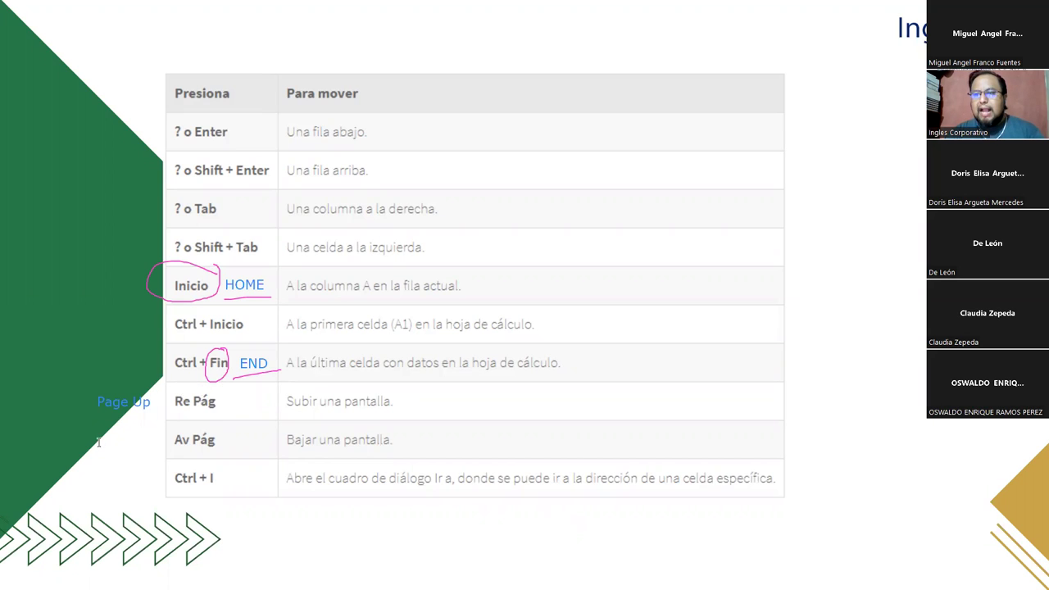
# Add a text annotation "Page Down" for the Av Pág row and fit it just outside the table, before the key name.
pyautogui.click(98, 443)
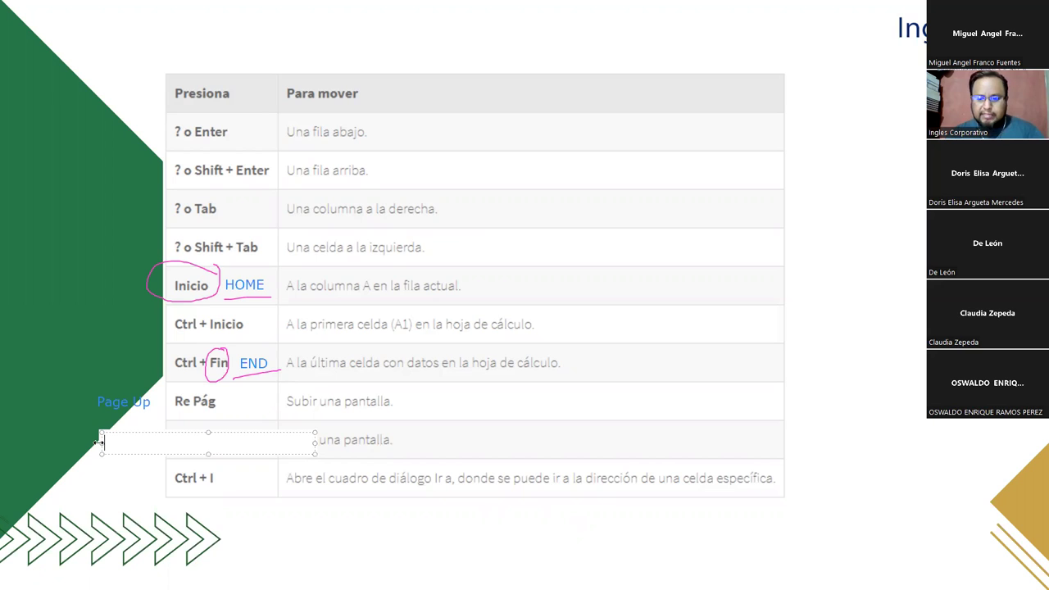
pyautogui.write('Page Down')
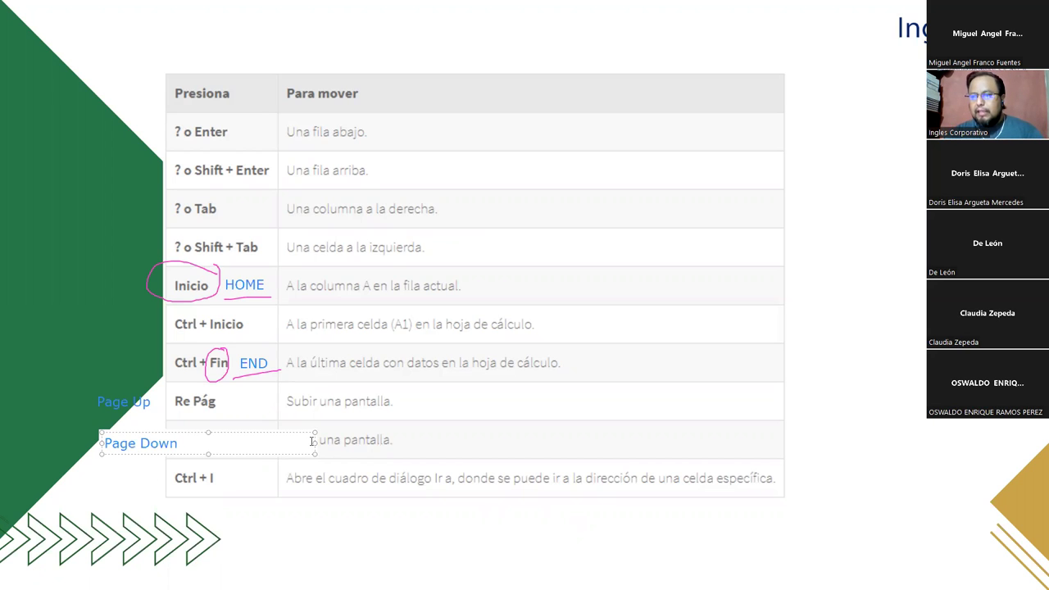
pyautogui.moveTo(315, 443)
pyautogui.mouseDown()
pyautogui.moveTo(143, 451)
pyautogui.moveTo(152, 450)
pyautogui.mouseUp()
pyautogui.click(134, 484)
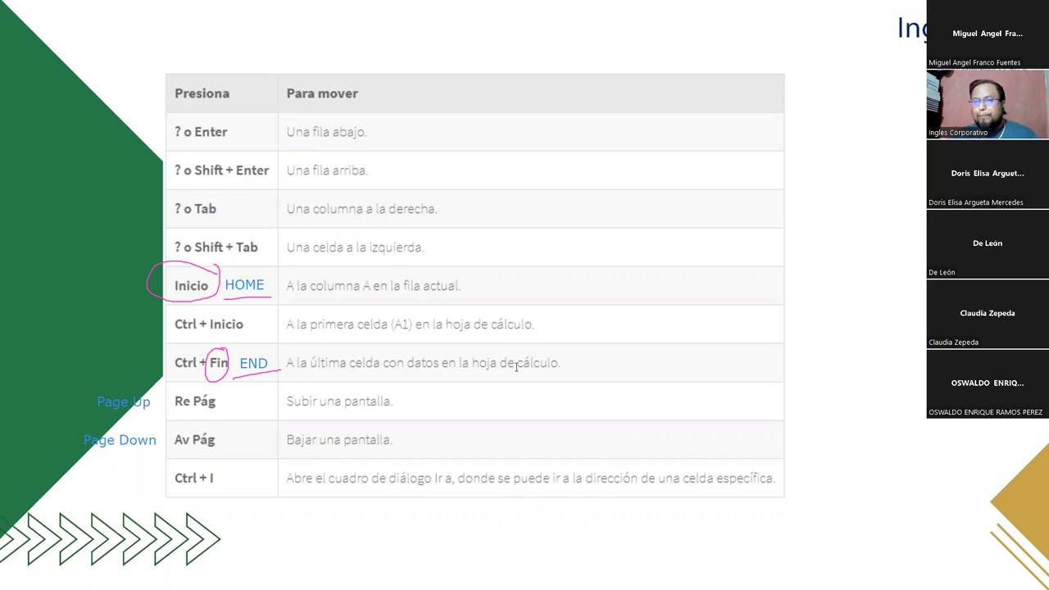
# Add a text annotation "Shift" at the far end of the ? o Shift + Enter row and draw an upward arrow beside it.
pyautogui.click(687, 181)
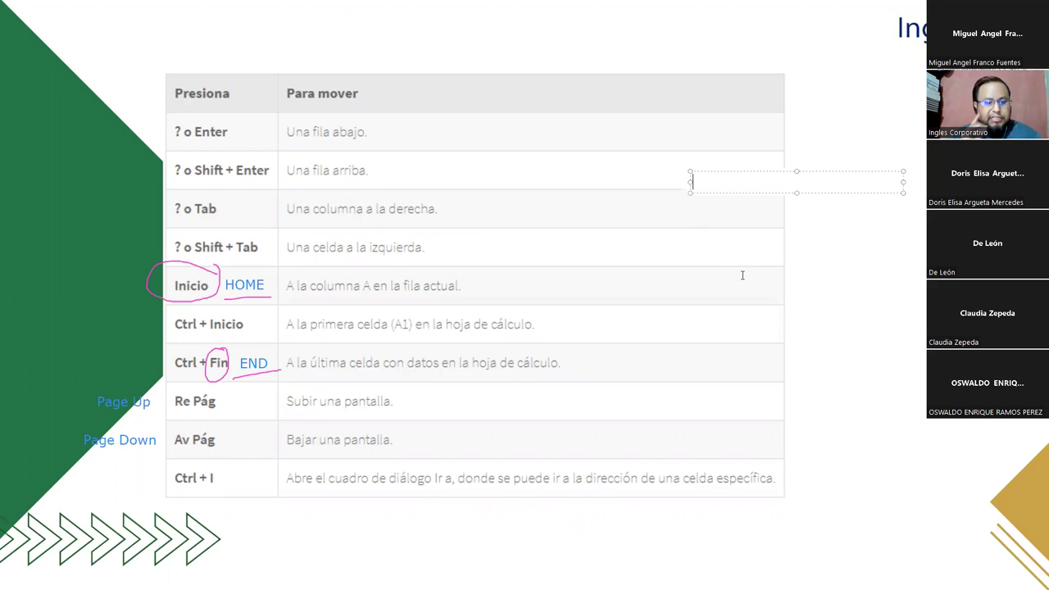
pyautogui.write('Shift')
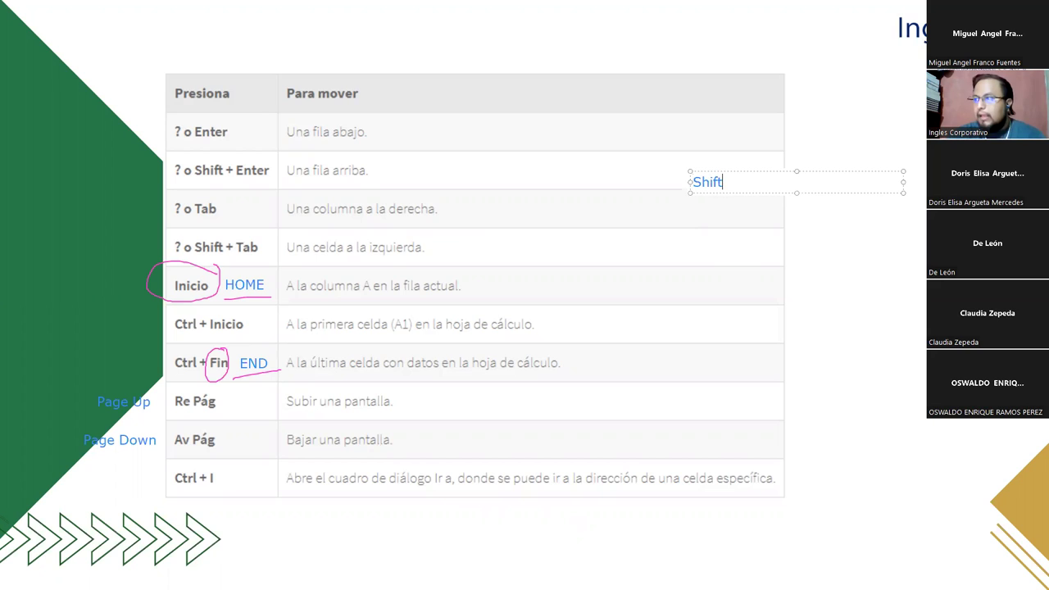
pyautogui.moveTo(691, 182); pyautogui.dragTo(722, 180)
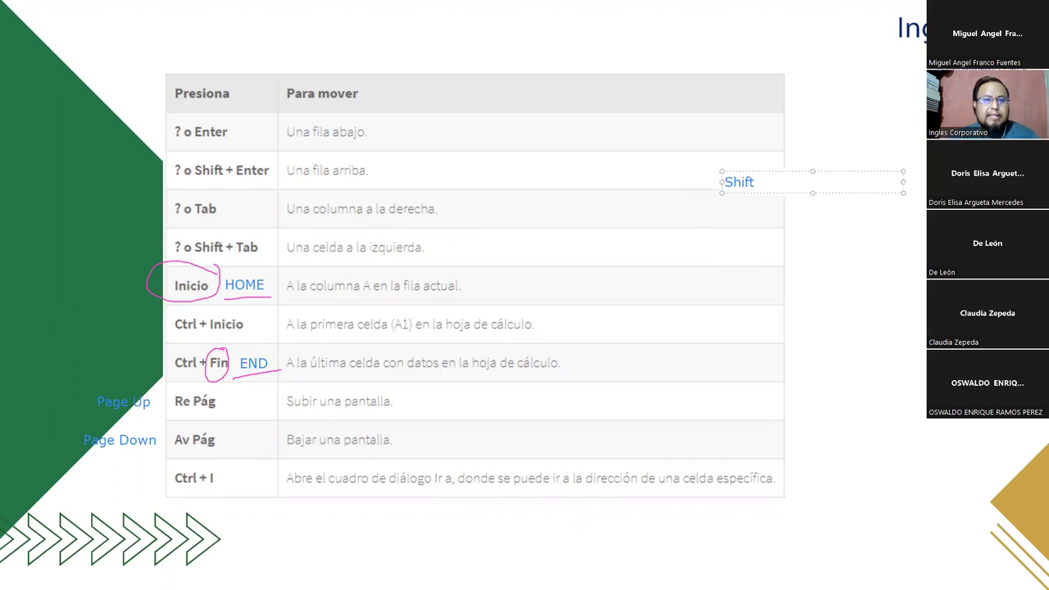
pyautogui.press('Escape')
pyautogui.hotkey('ctrl', 'v')
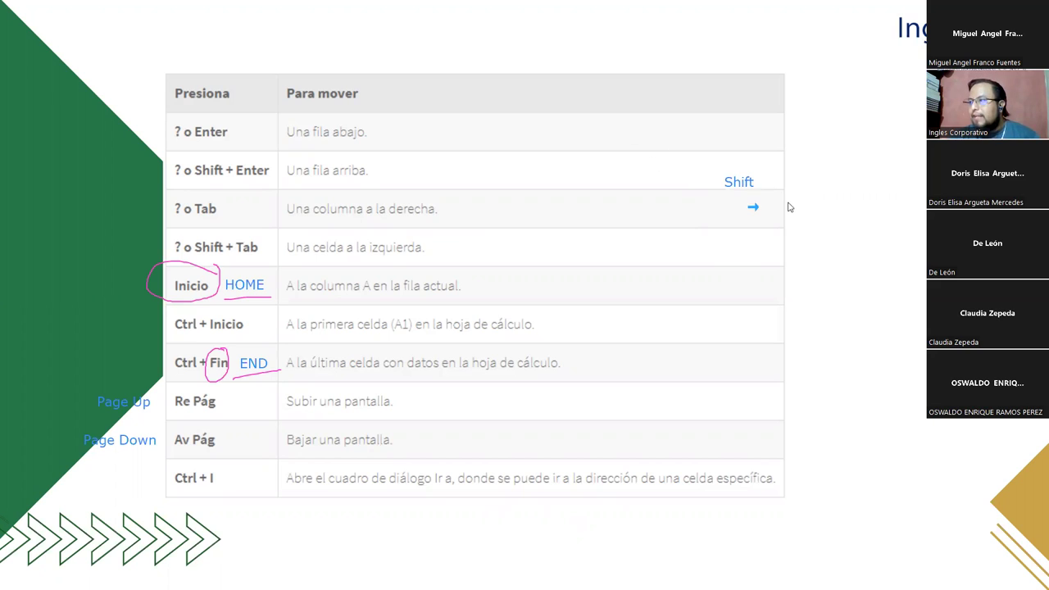
pyautogui.hotkey('ctrl', 'z')
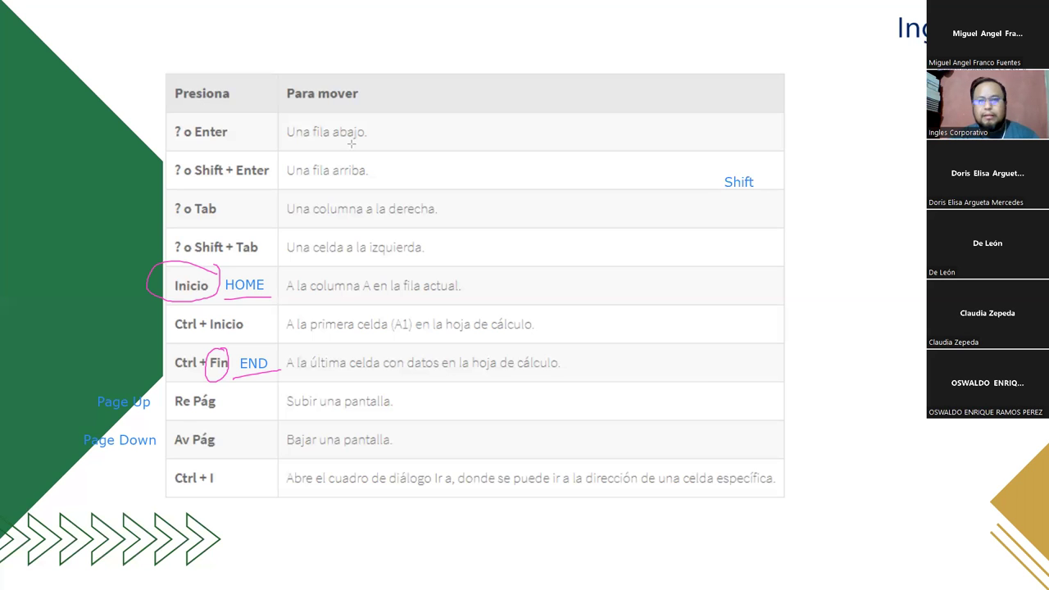
pyautogui.moveTo(772, 229)
pyautogui.mouseDown()
pyautogui.moveTo(769, 171)
pyautogui.moveTo(770, 210)
pyautogui.mouseUp()
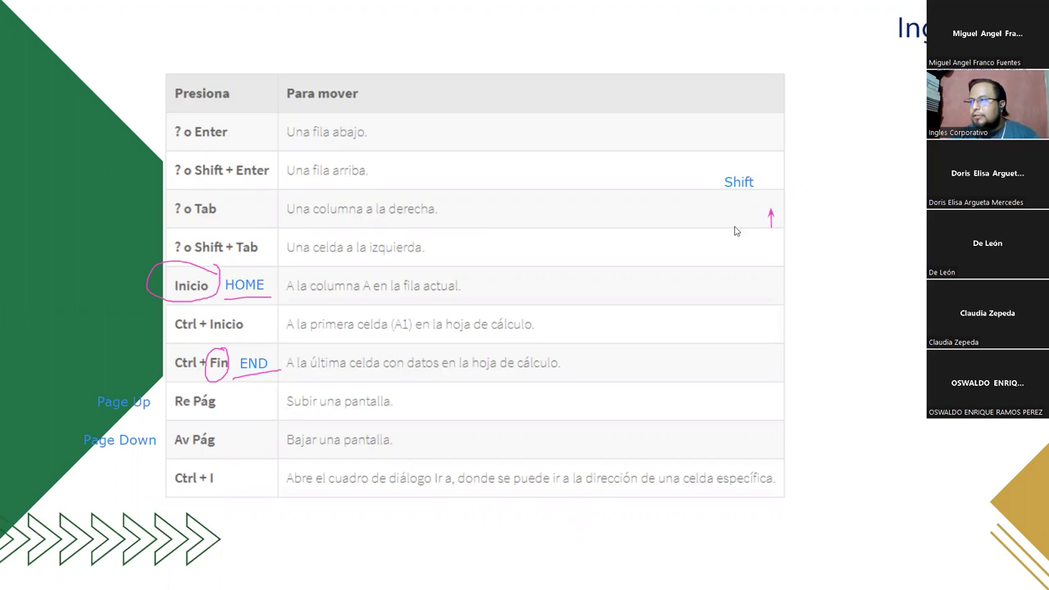
pyautogui.moveTo(771, 215)
pyautogui.mouseDown()
pyautogui.moveTo(764, 176)
pyautogui.moveTo(758, 229)
pyautogui.moveTo(772, 223)
pyautogui.moveTo(767, 164)
pyautogui.mouseUp()
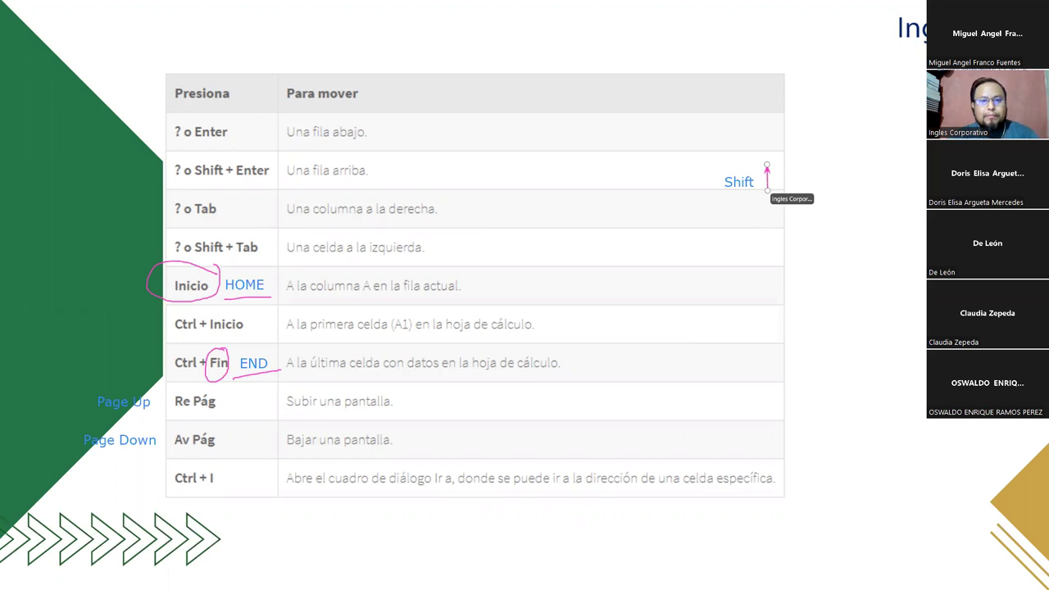
# Add a text annotation "Block Mayus = Caps Lock" at the end of the ? o Shift + Tab row, extending past the table edge.
pyautogui.click(649, 253)
pyautogui.write('Block Mayus')
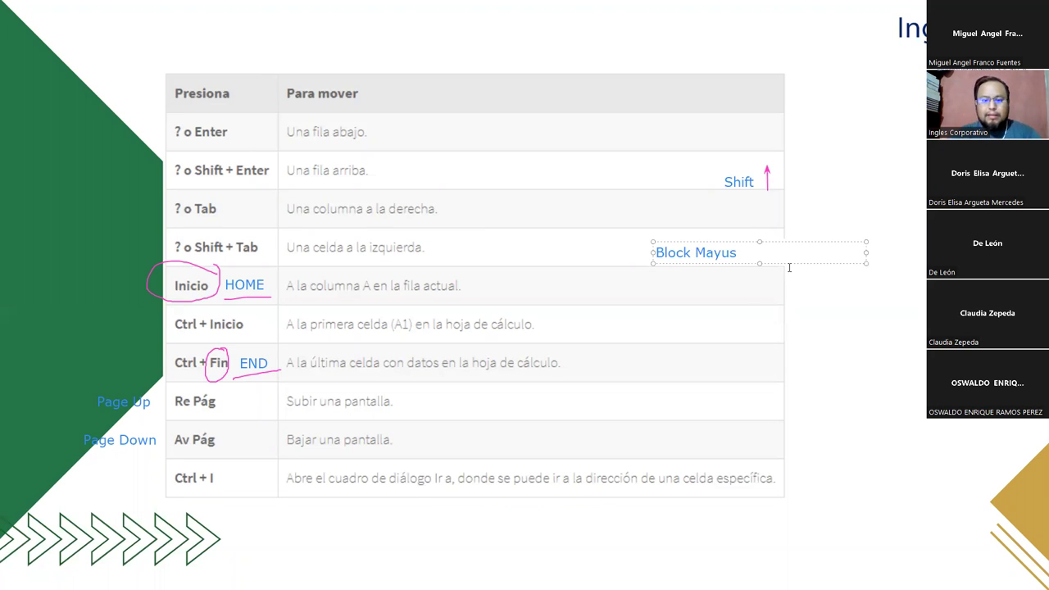
pyautogui.write('  =  ')
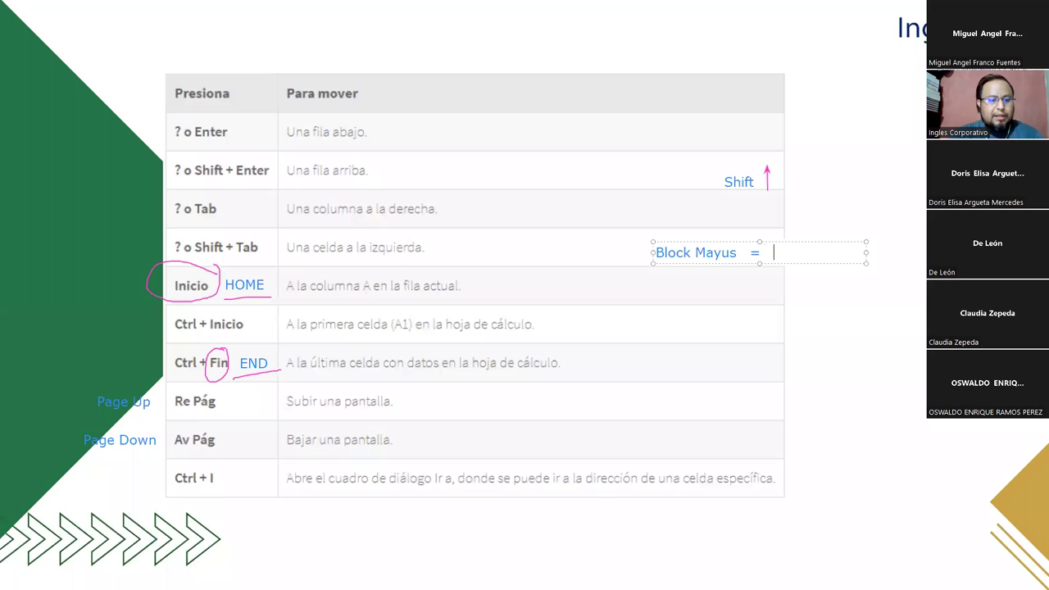
pyautogui.write('Cap')
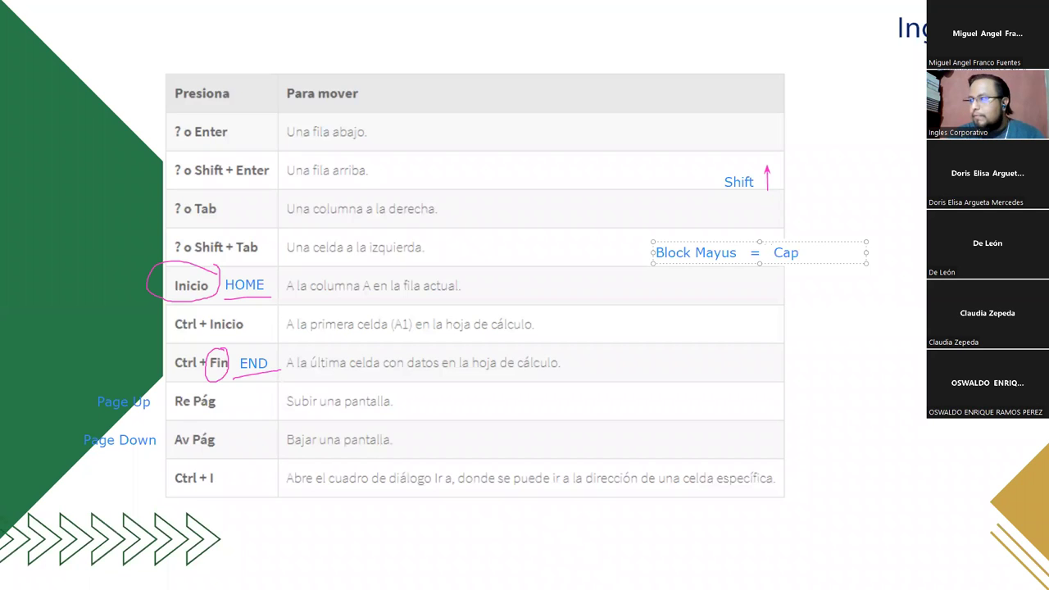
pyautogui.write('s Lock')
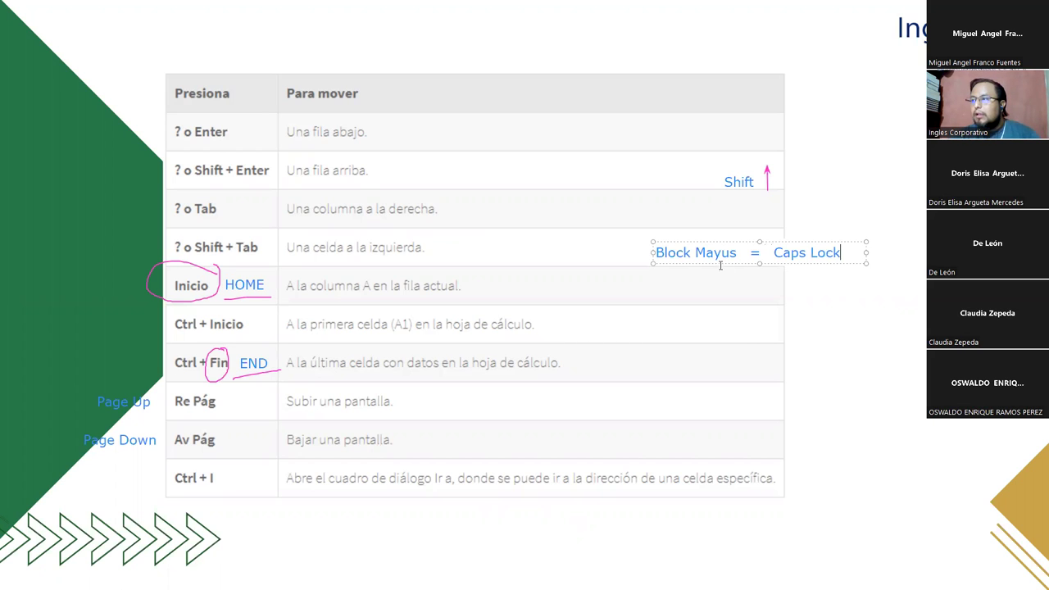
pyautogui.moveTo(741, 262); pyautogui.dragTo(764, 261)
pyautogui.click(861, 293)
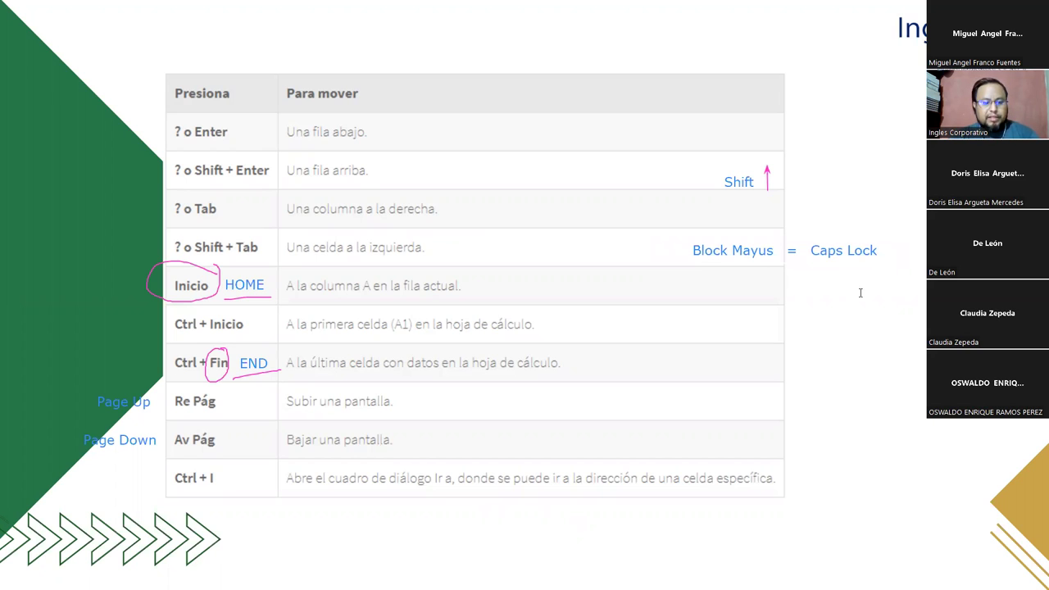
# Below the Caps Lock note, add a text annotation listing CTRL, ALT and ENTER on spaced lines, and draw a bent upward arrow beside ENTER.
pyautogui.click(724, 294)
pyautogui.write('CTL')
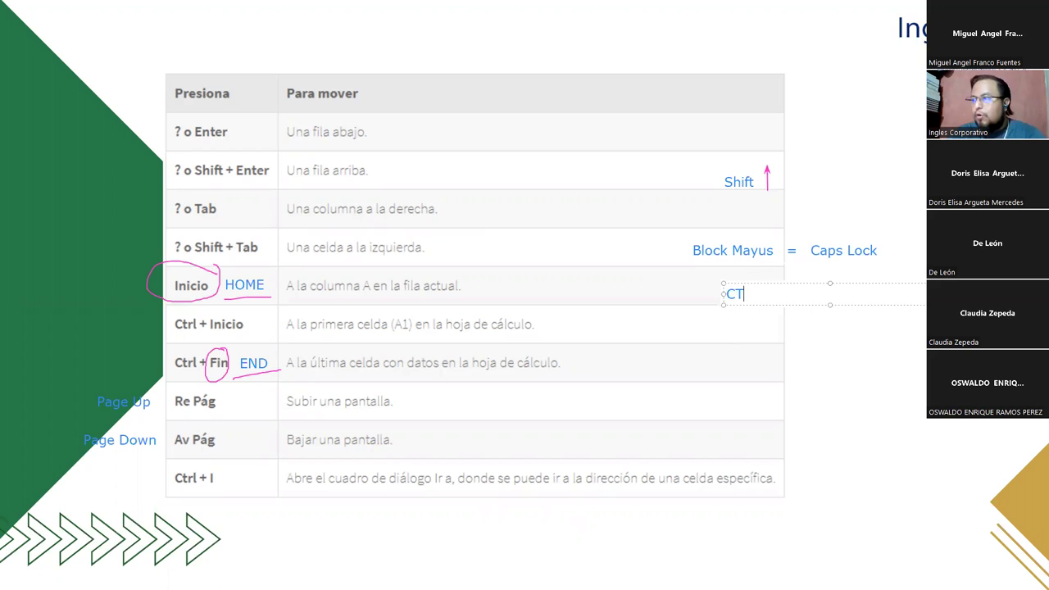
pyautogui.press('BackSpace')
pyautogui.write('RL')
pyautogui.press('Return')
pyautogui.press('Return')
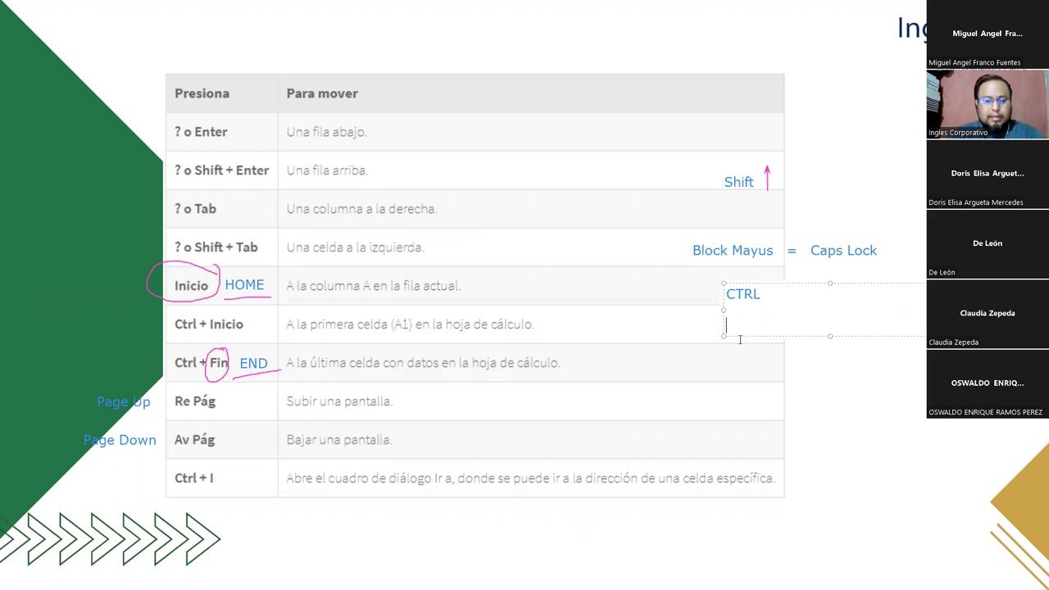
pyautogui.write('ALT')
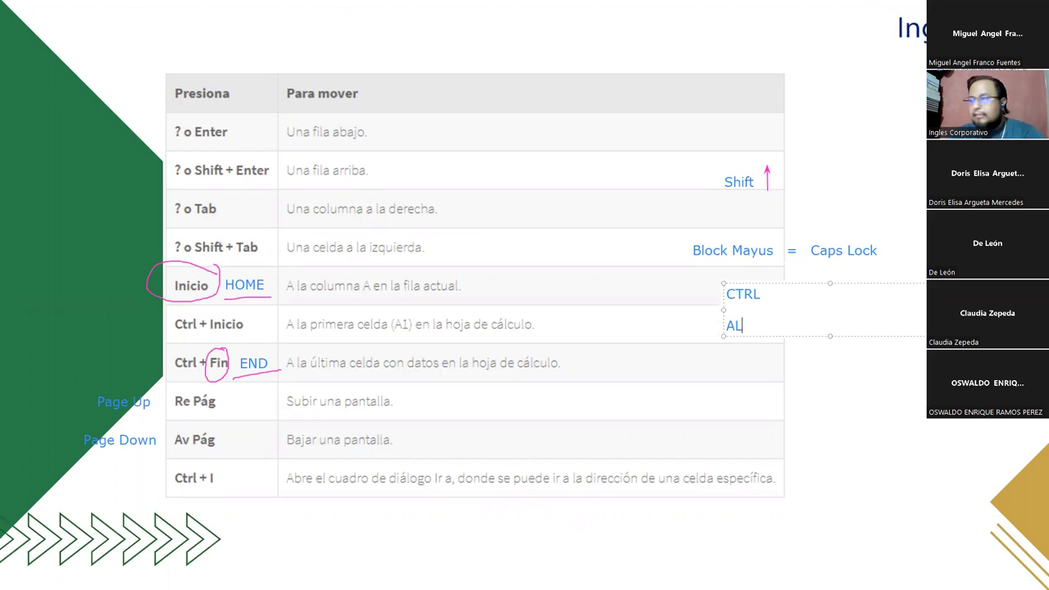
pyautogui.press('Return')
pyautogui.press('Return')
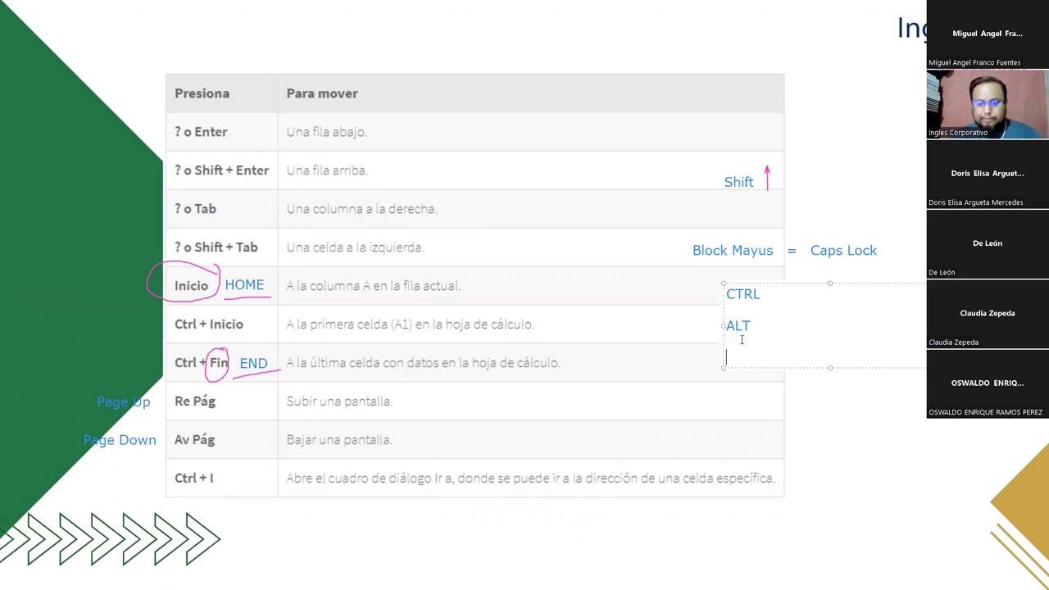
pyautogui.write('ENTER')
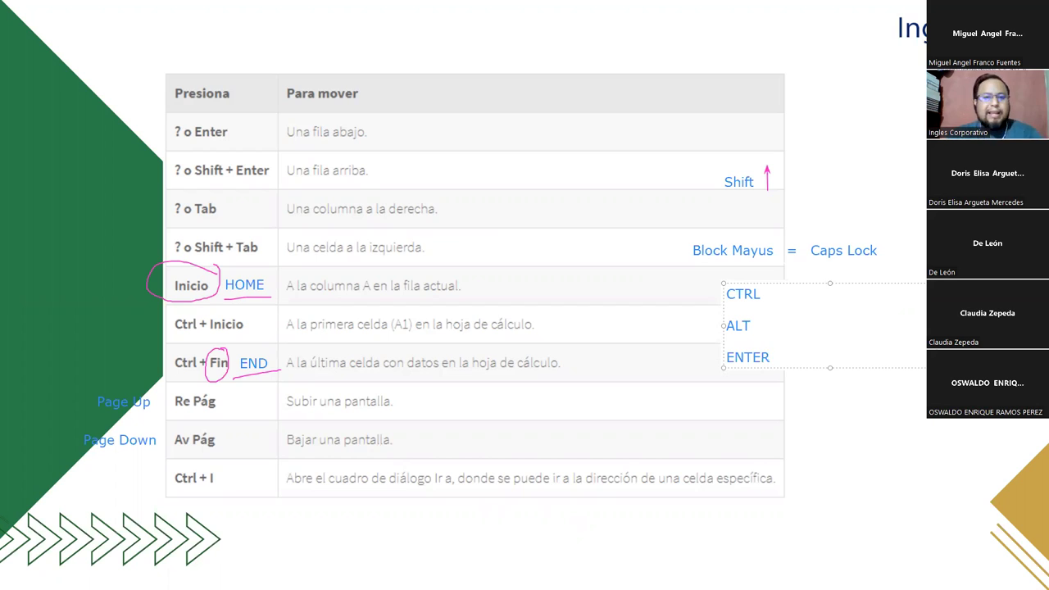
pyautogui.click(856, 411)
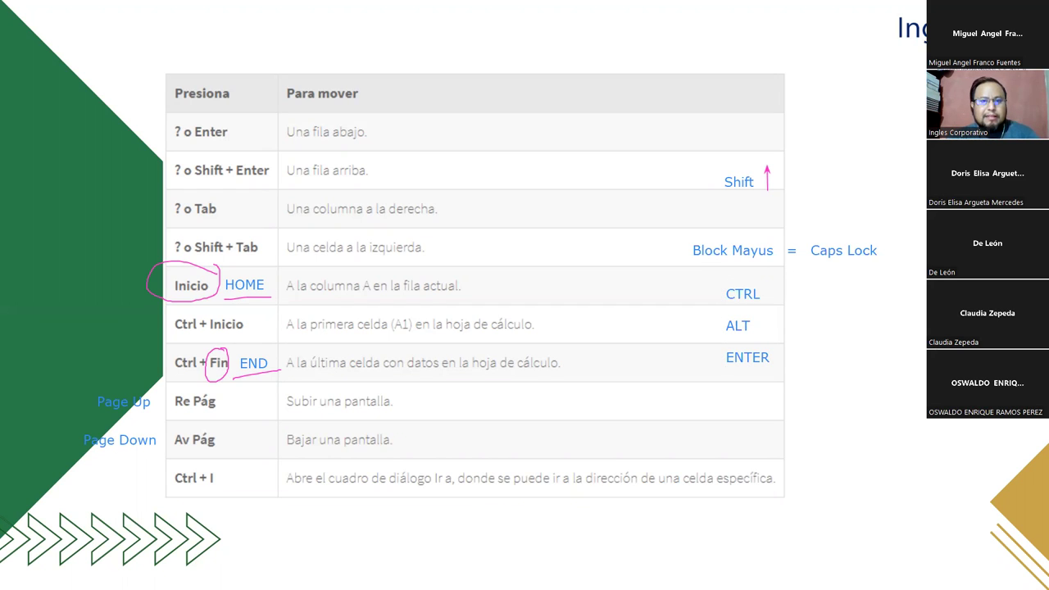
pyautogui.moveTo(796, 361)
pyautogui.mouseDown()
pyautogui.moveTo(822, 361)
pyautogui.moveTo(825, 351)
pyautogui.mouseUp()
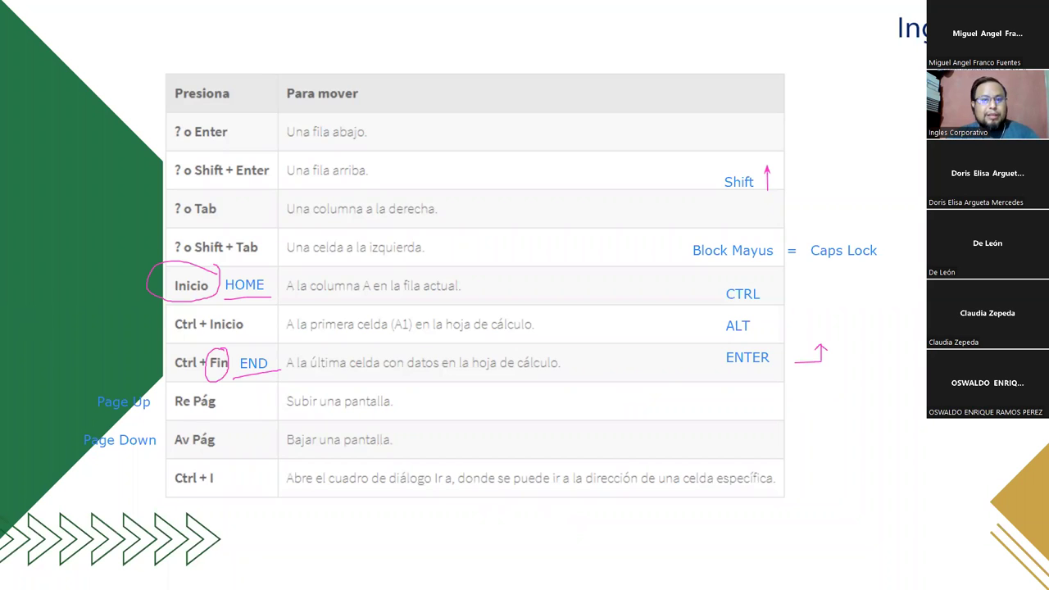
# Add a text annotation "Backspace" below ENTER and draw an arrow pointing toward it from outside the table.
pyautogui.click(708, 407)
pyautogui.write('Backspece')
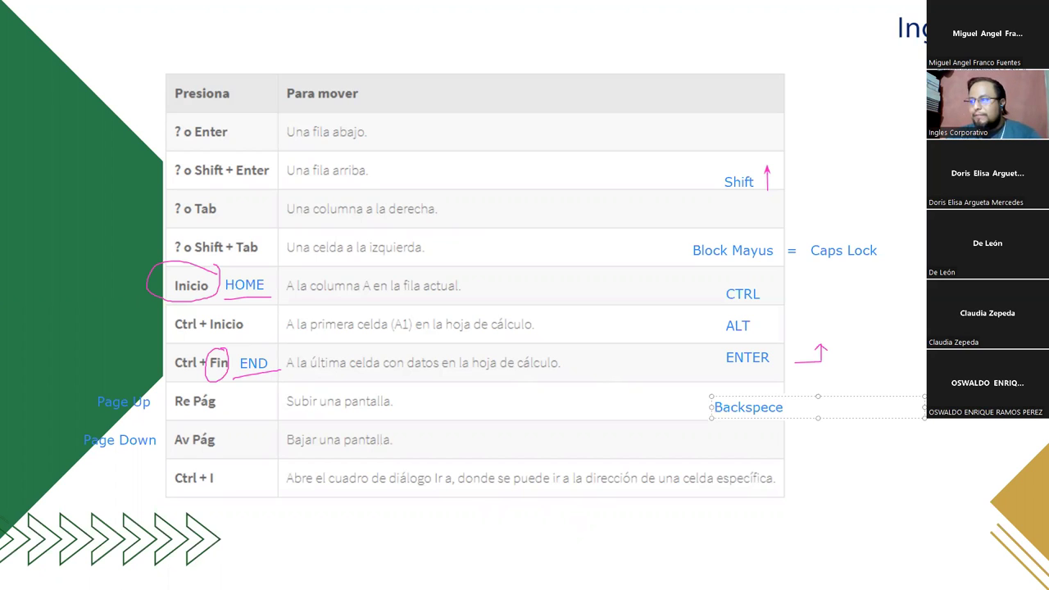
pyautogui.press('BackSpace')
pyautogui.press('BackSpace')
pyautogui.press('BackSpace')
pyautogui.write('ace')
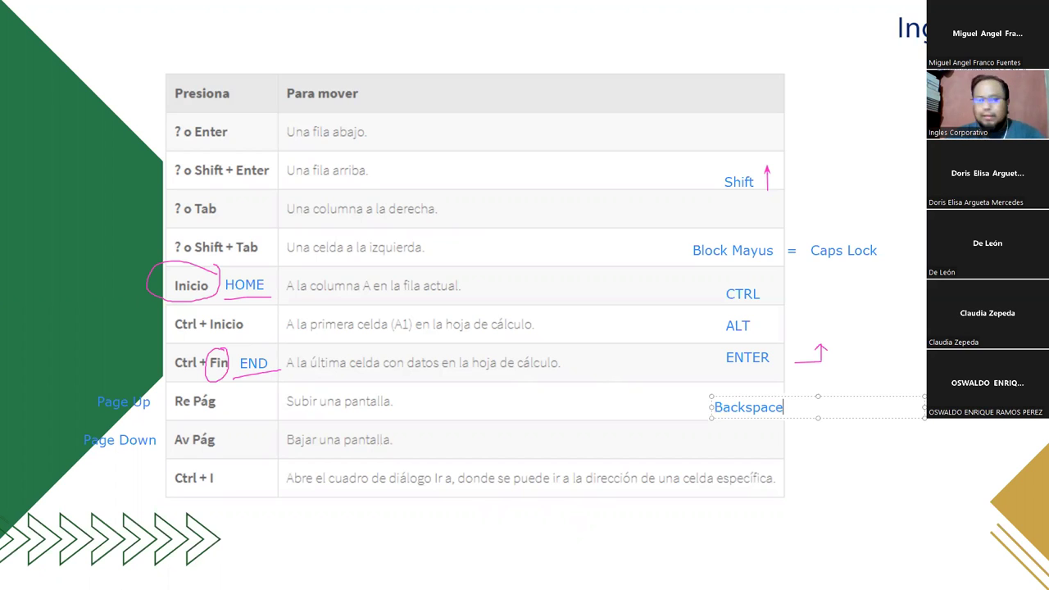
pyautogui.click(833, 435)
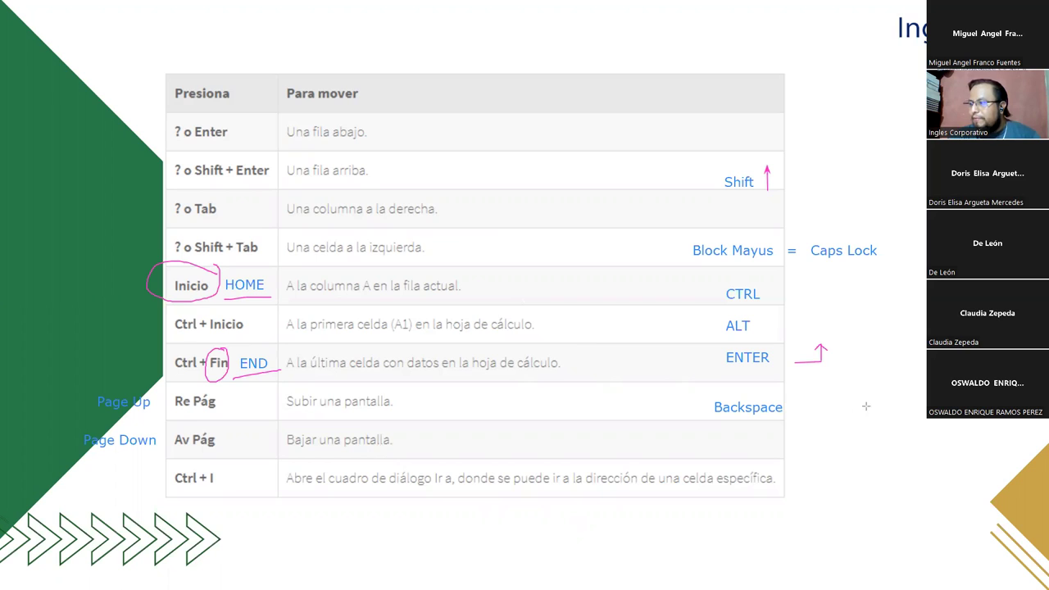
pyautogui.moveTo(870, 404)
pyautogui.mouseDown()
pyautogui.moveTo(803, 403)
pyautogui.moveTo(812, 408)
pyautogui.mouseUp()
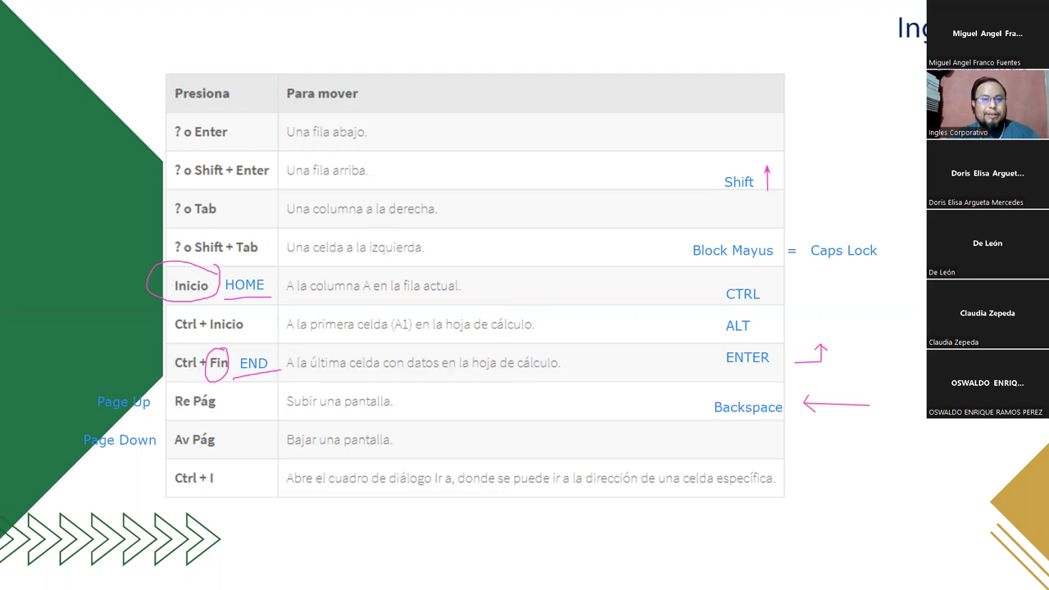
# Add a text annotation "INTRO/ENTRAR" and move it just past the bent arrow beside ENTER.
pyautogui.click(656, 357)
pyautogui.press('Delete')
pyautogui.write('INTRO')
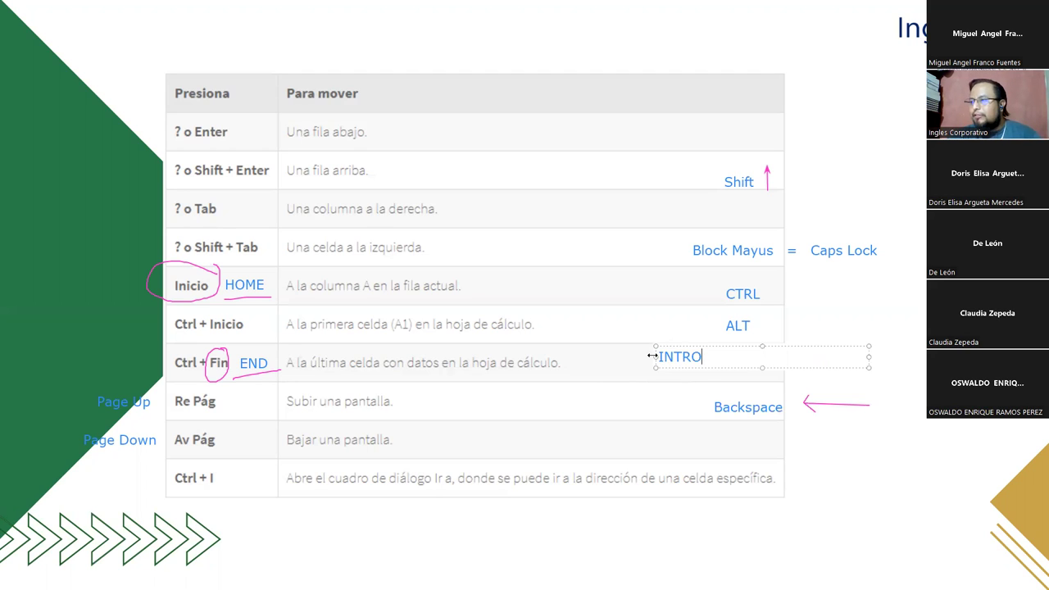
pyautogui.write('/ENTRA')
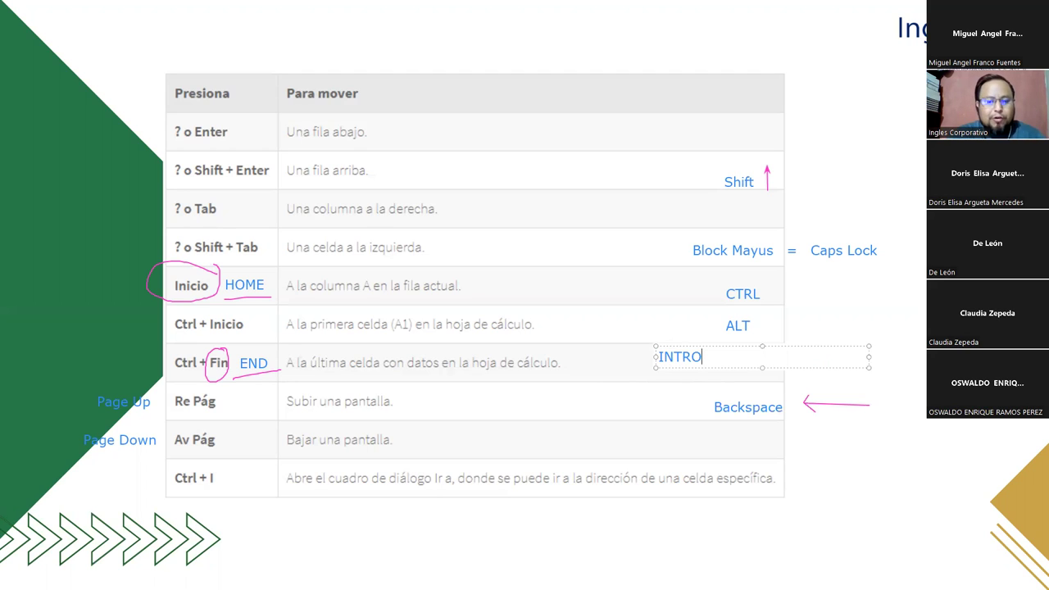
pyautogui.write('R')
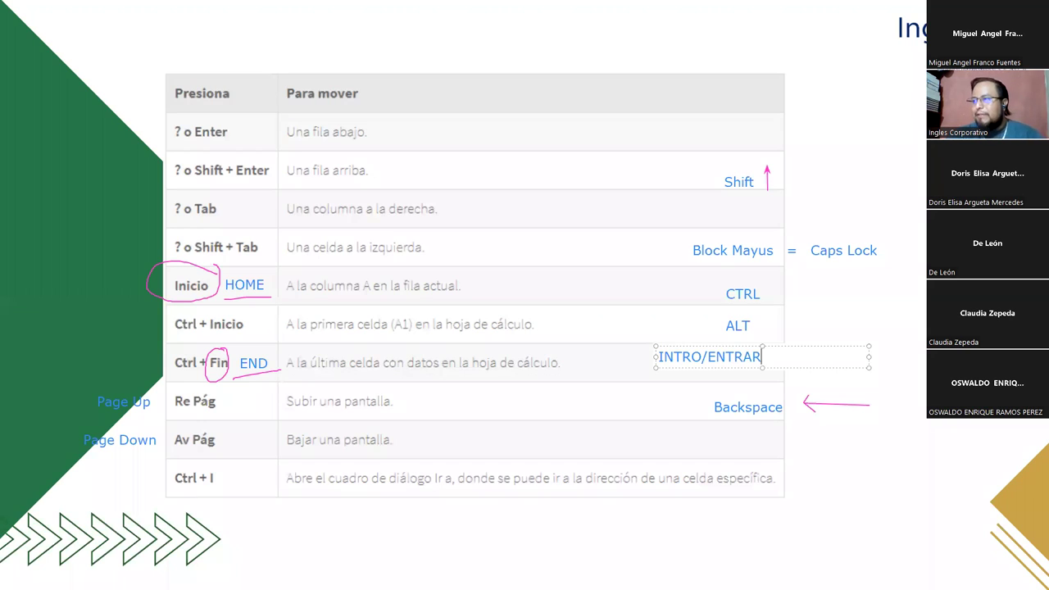
pyautogui.moveTo(746, 367); pyautogui.dragTo(923, 364)
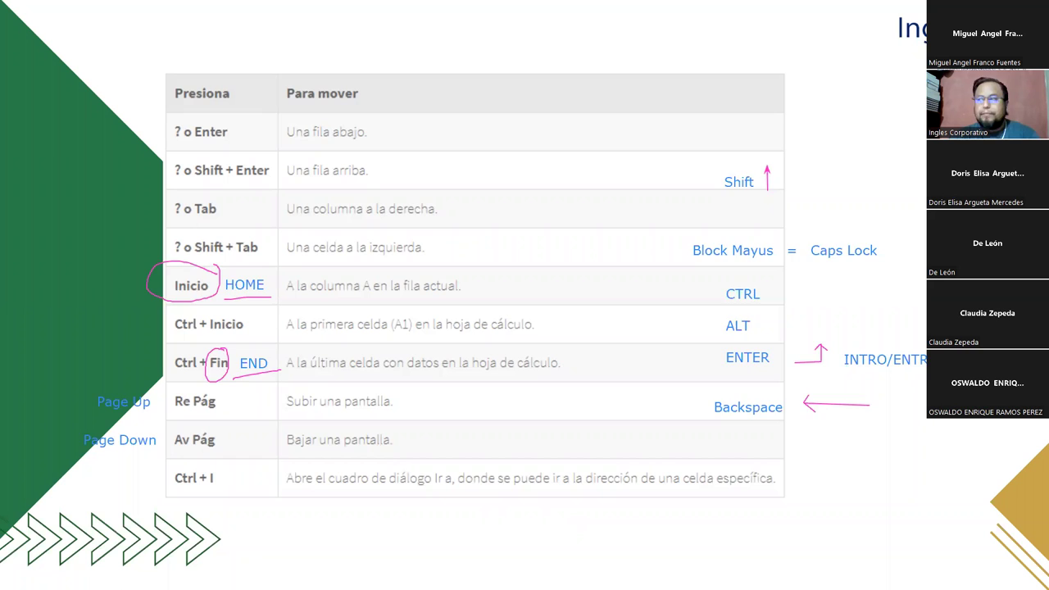
# Erase all annotations from the shortcut slide and advance to the VAMOS A PRACTICAR slide.
pyautogui.press('e')
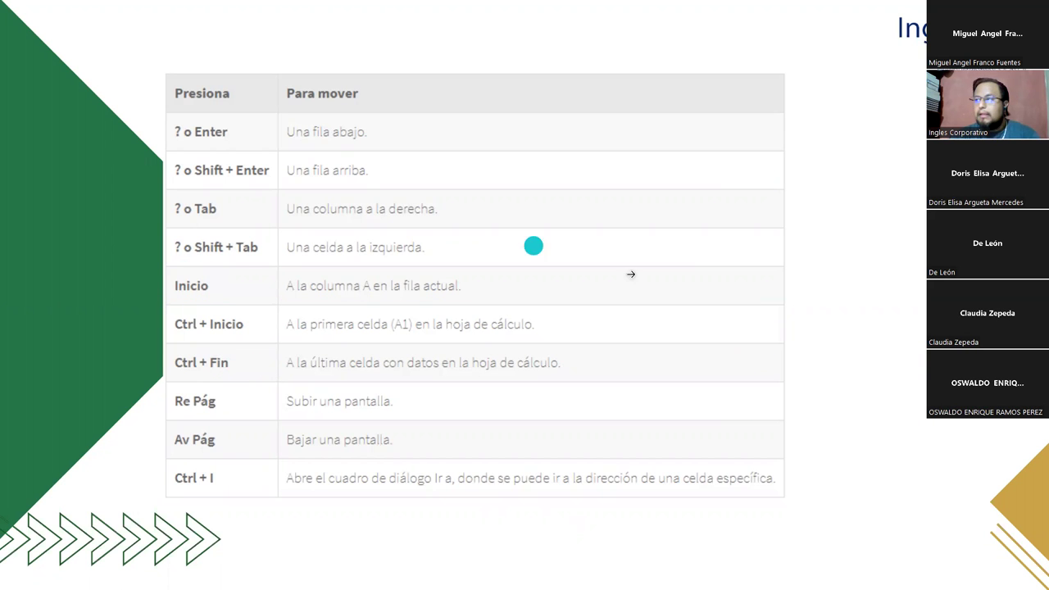
pyautogui.press('Right')
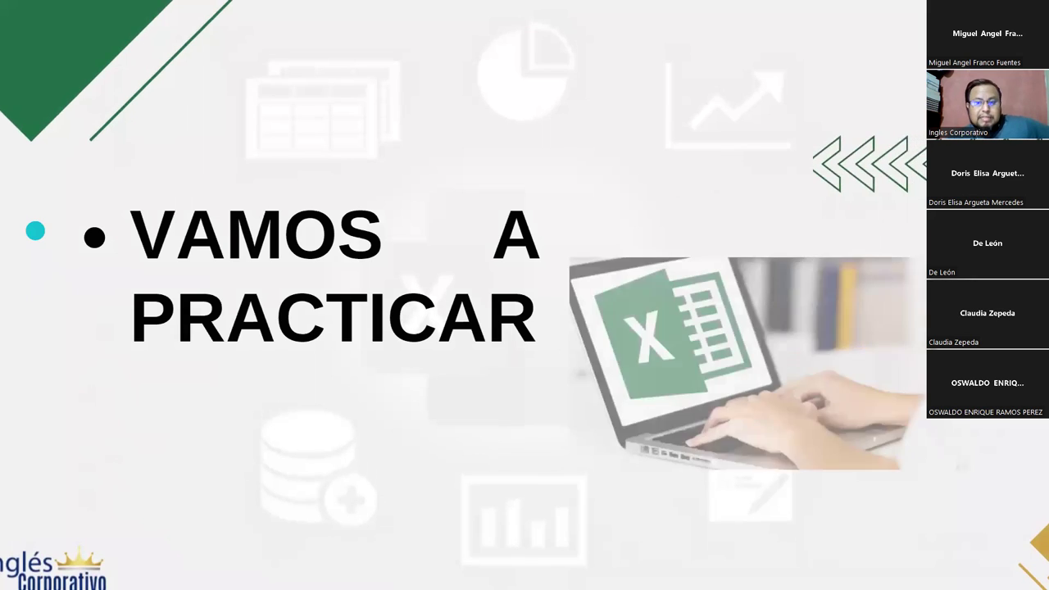
# Switch to the Excel workbook and clear the totals in C15:D15 and I5:I6 on the Ejercicio sheet.
pyautogui.hotkey('alt', 'Tab')
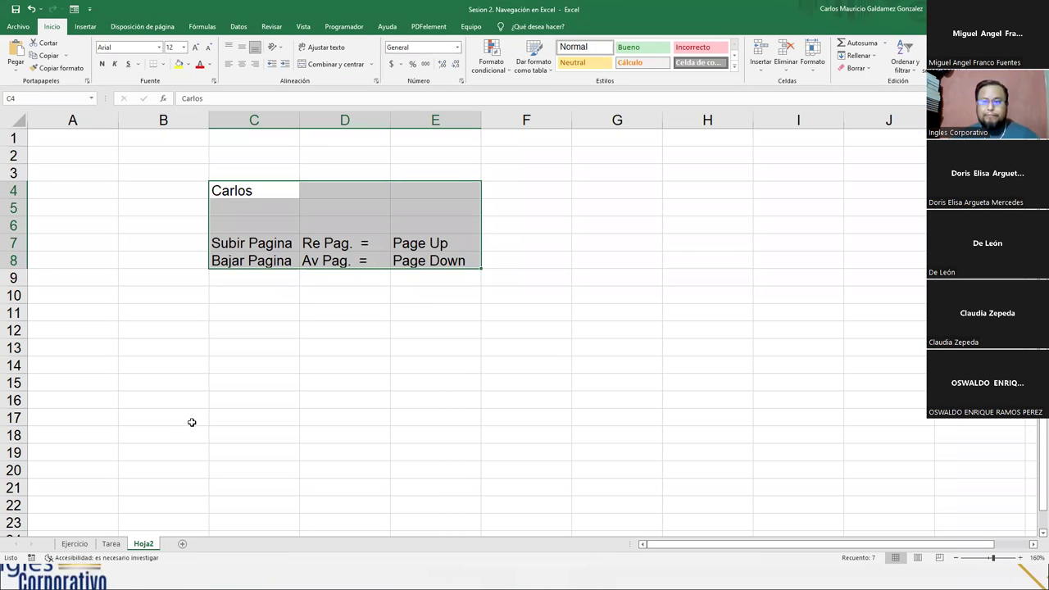
pyautogui.click(75, 544)
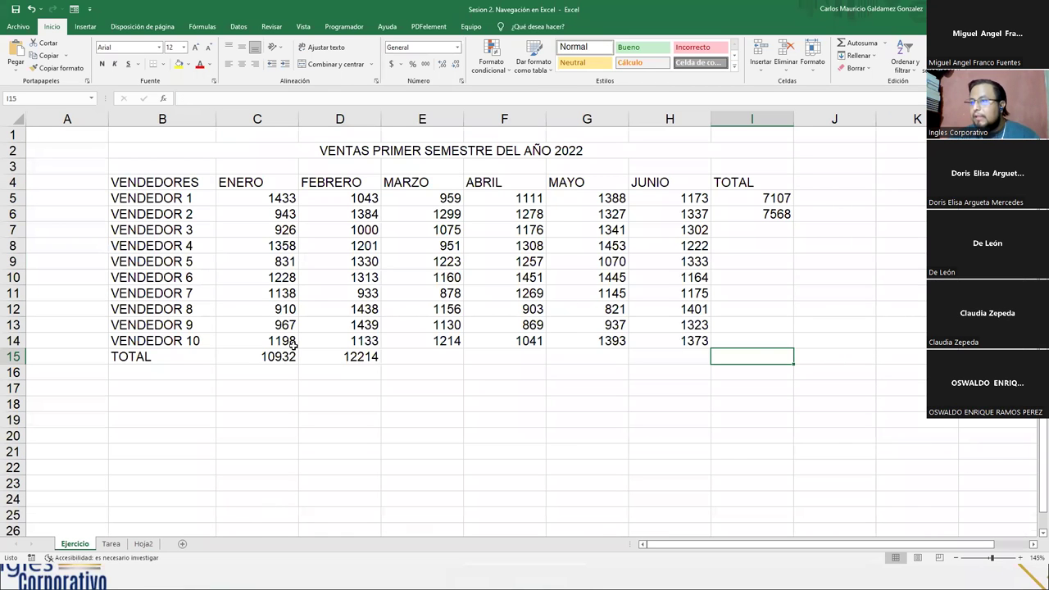
pyautogui.moveTo(260, 354); pyautogui.dragTo(348, 354)
pyautogui.keyDown('ctrl'); pyautogui.moveTo(764, 204); pyautogui.dragTo(763, 217); pyautogui.keyUp('ctrl')
pyautogui.press('Delete')
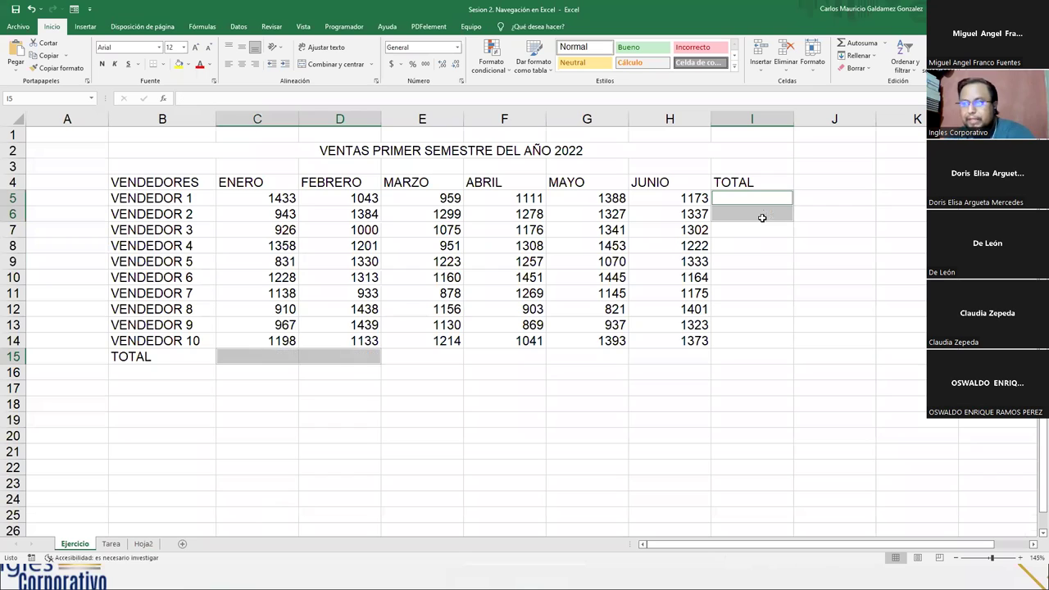
pyautogui.click(608, 354)
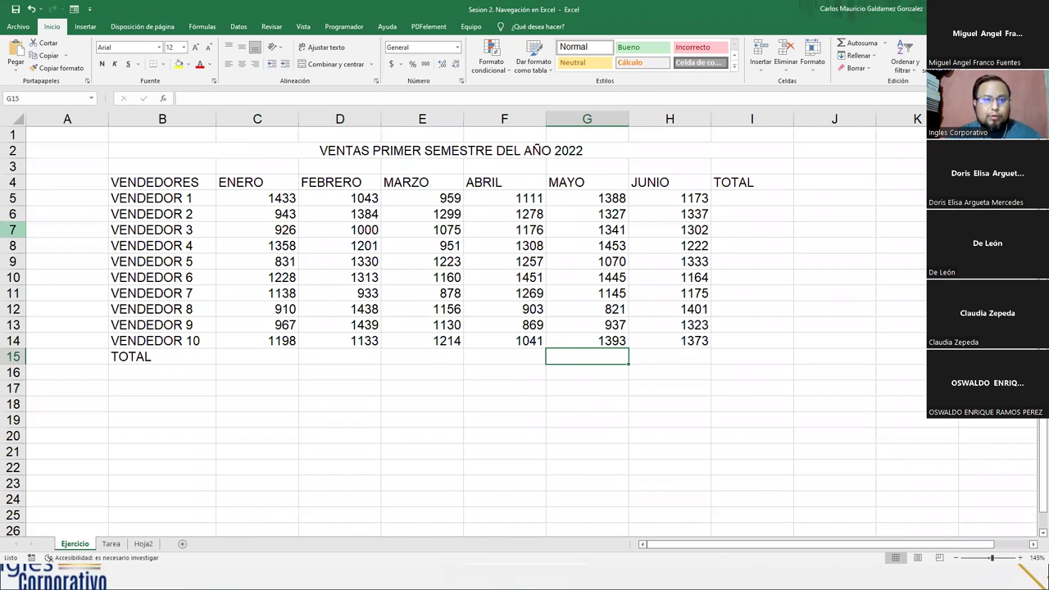
pyautogui.click(300, 230)
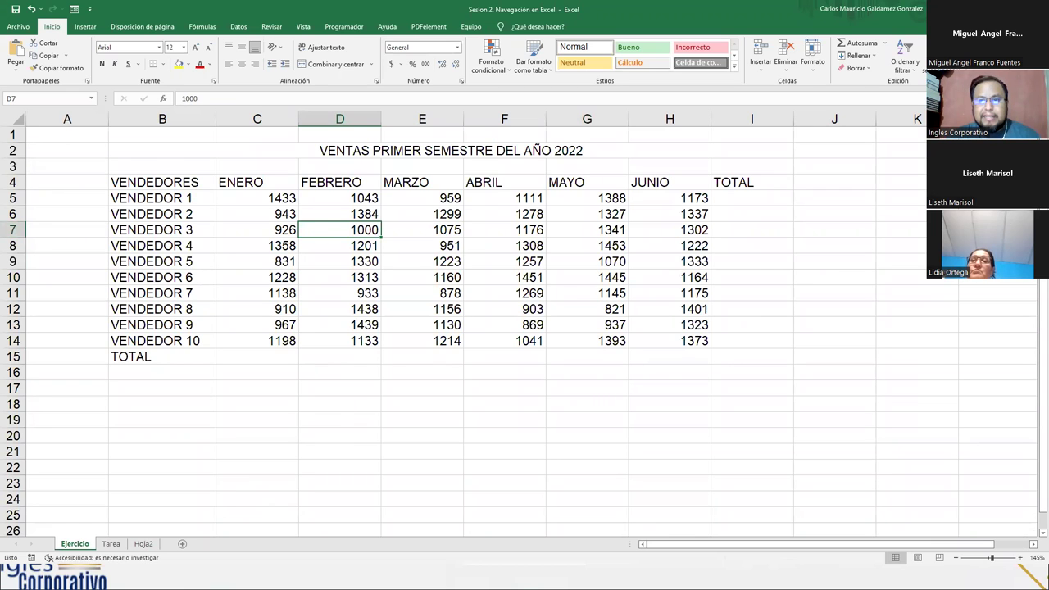
pyautogui.click(351, 196)
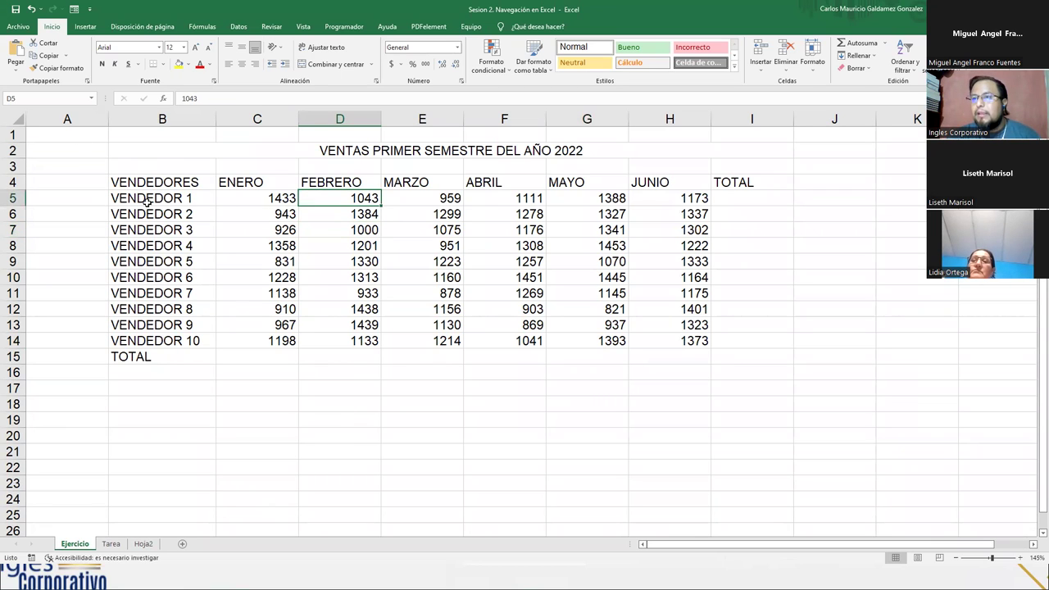
pyautogui.click(262, 201)
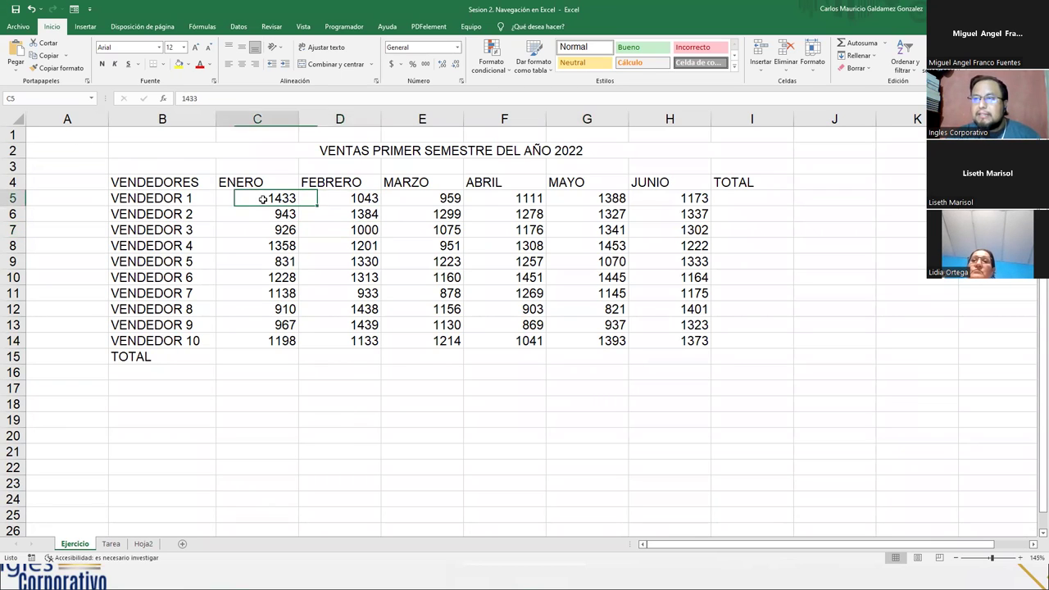
pyautogui.click(291, 151)
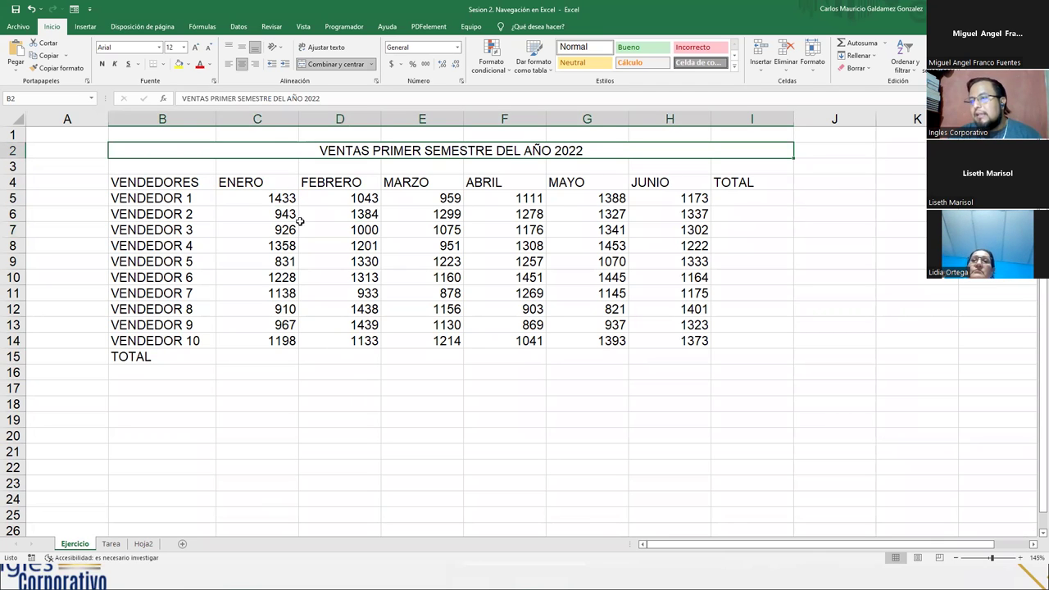
pyautogui.click(164, 180)
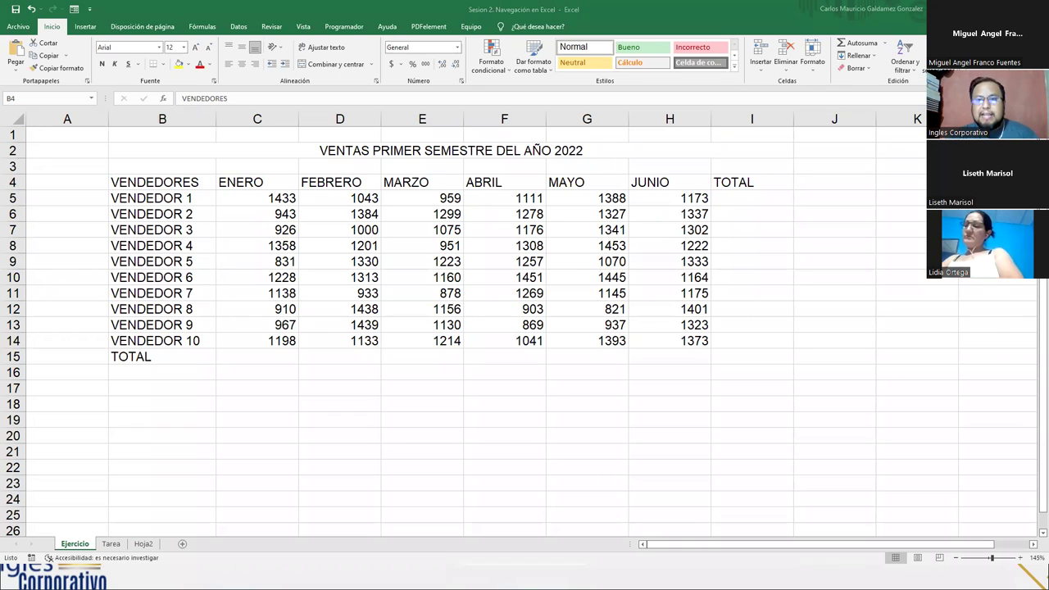
pyautogui.hotkey('alt', 'Tab')
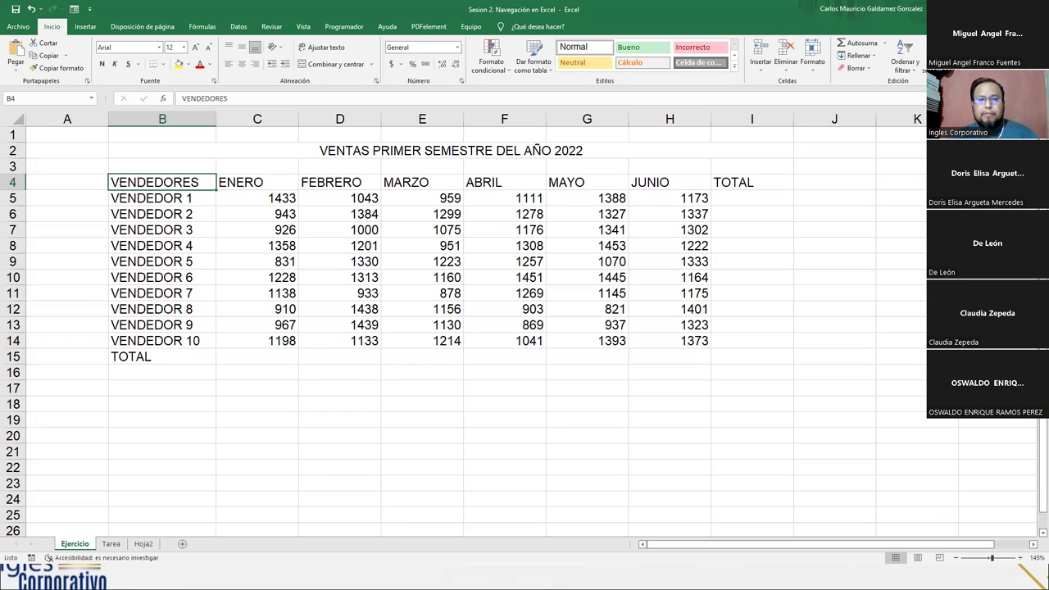
# Zoom to 160% and review the sales table's vendor names, the monthly figures in C5:H14 and the TOTAL row and column.
pyautogui.click(289, 359)
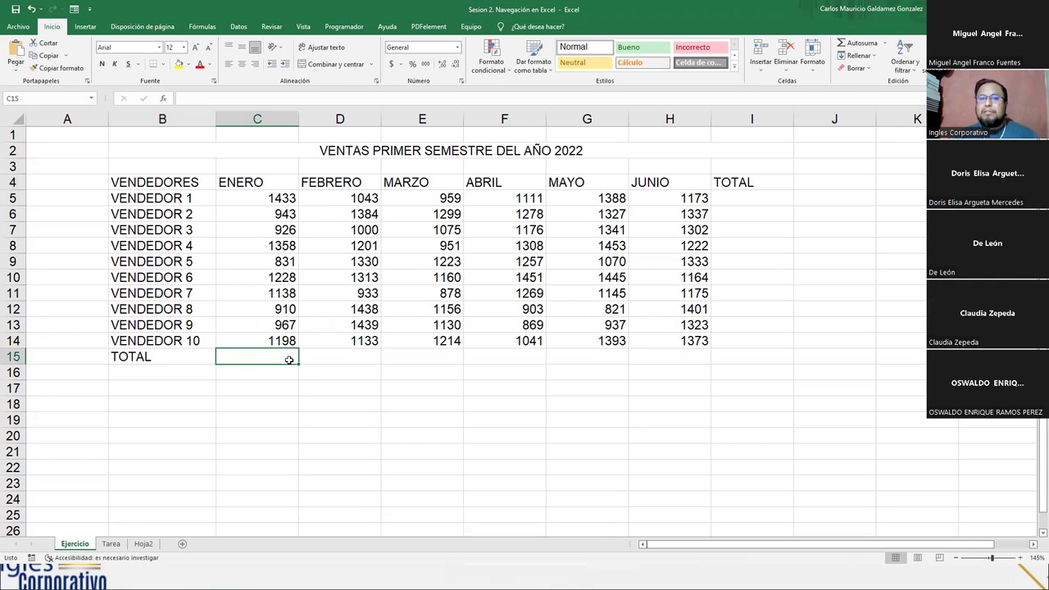
pyautogui.scroll(1, 339, 366)
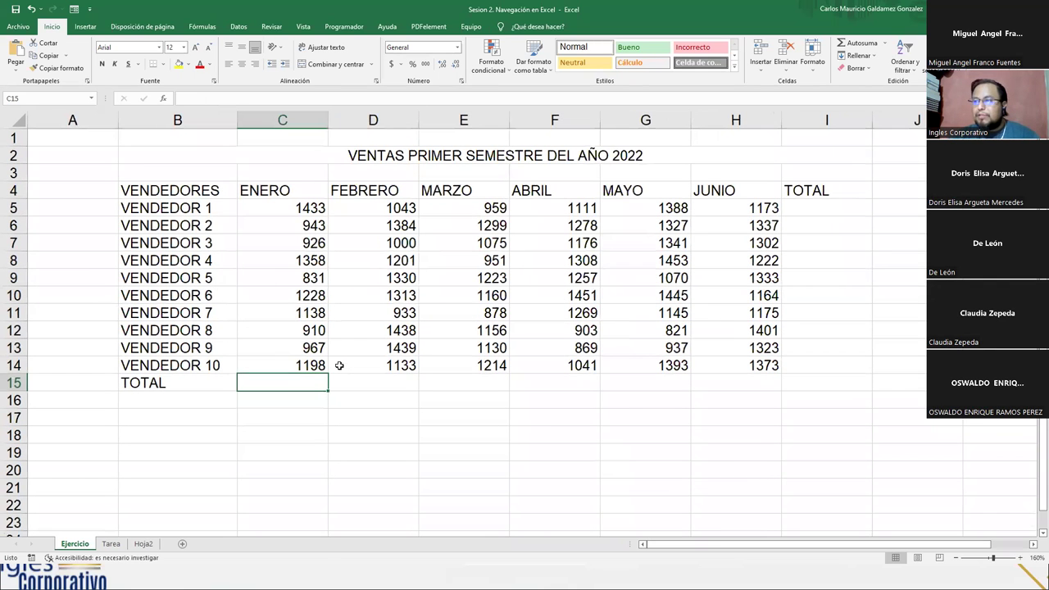
pyautogui.click(323, 260)
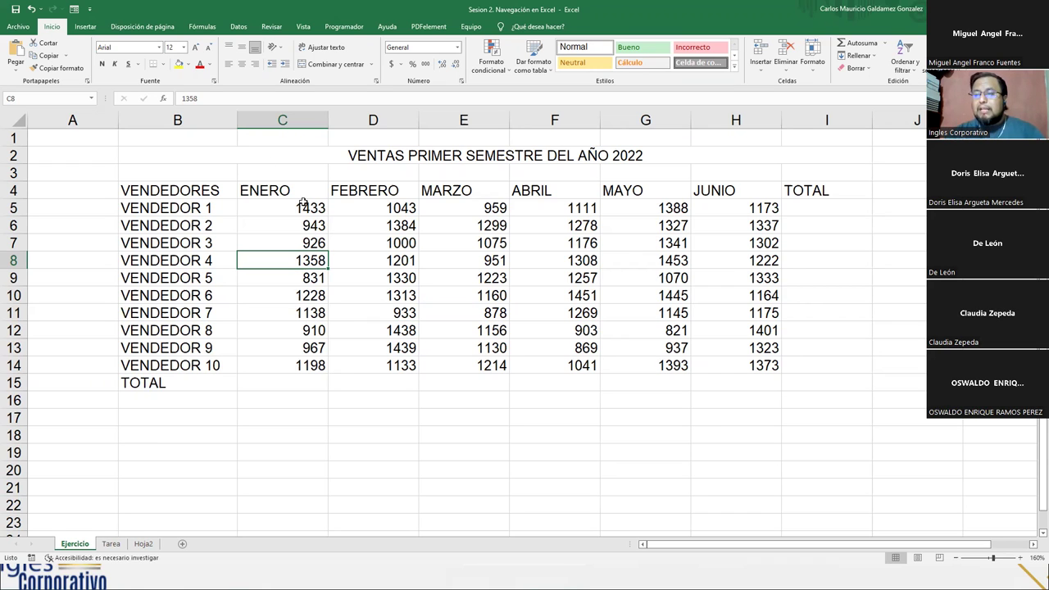
pyautogui.click(167, 193)
pyautogui.moveTo(191, 211); pyautogui.dragTo(195, 369)
pyautogui.click(184, 385)
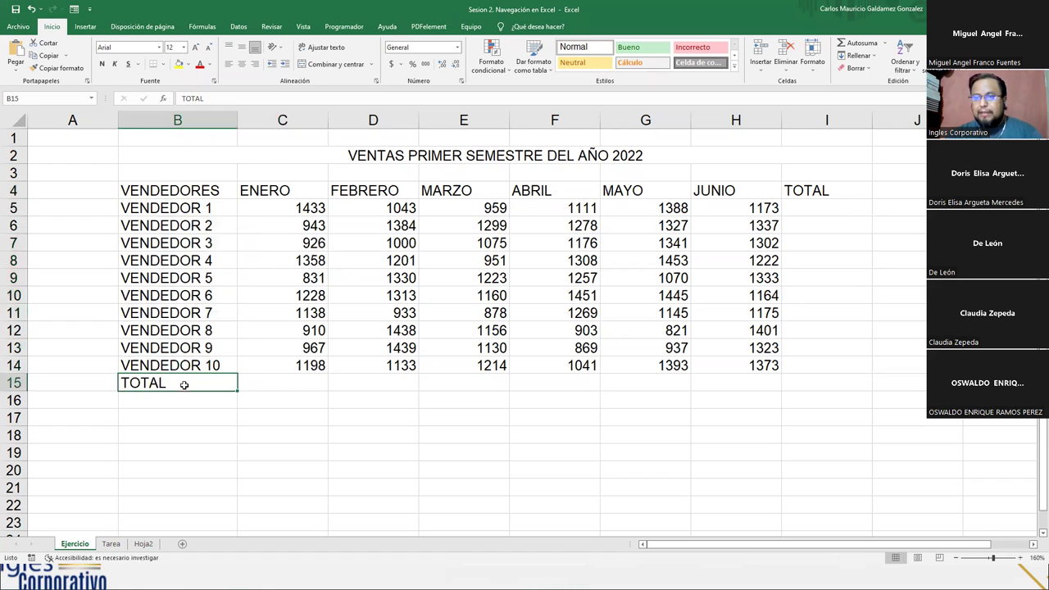
pyautogui.moveTo(272, 208); pyautogui.dragTo(733, 362)
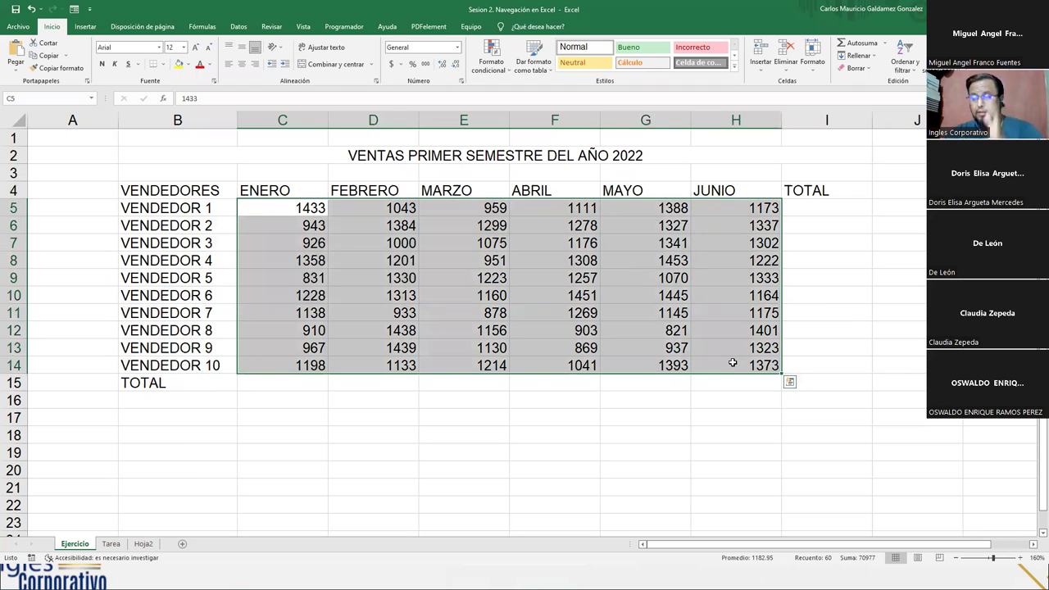
pyautogui.click(664, 336)
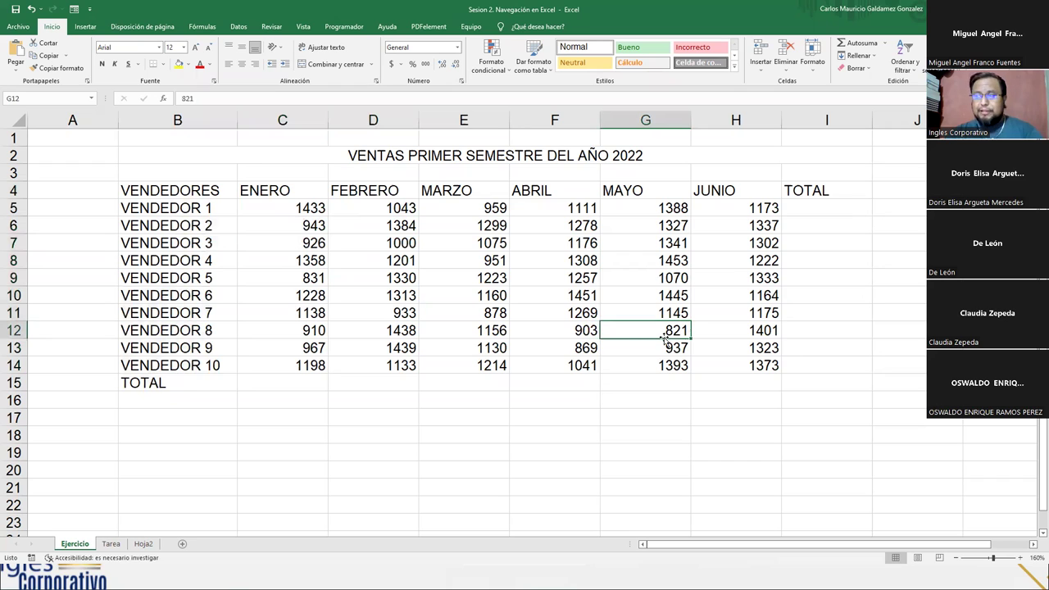
pyautogui.moveTo(818, 192); pyautogui.dragTo(819, 382)
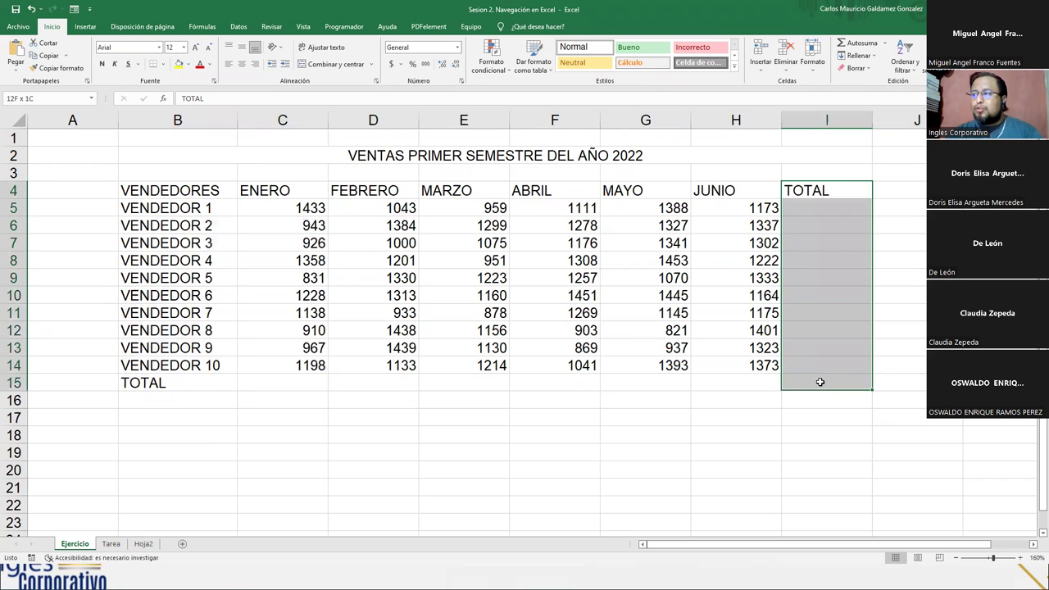
pyautogui.click(682, 369)
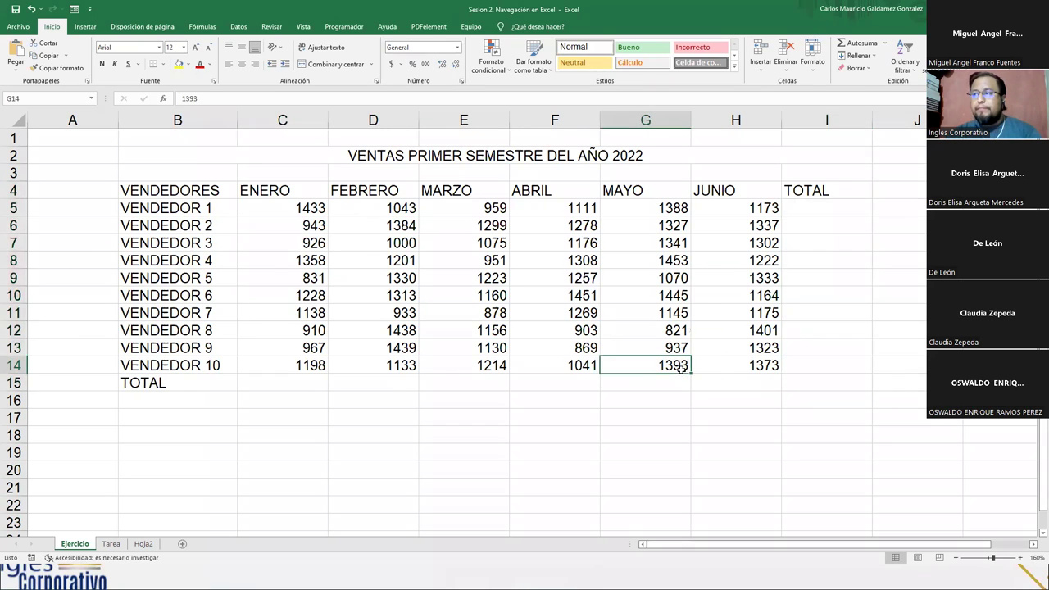
# Examine the extent of the monthly sales data by selecting the range C5:H14 from Vendedor 1's January to Vendedor 10's June.
pyautogui.click(178, 192)
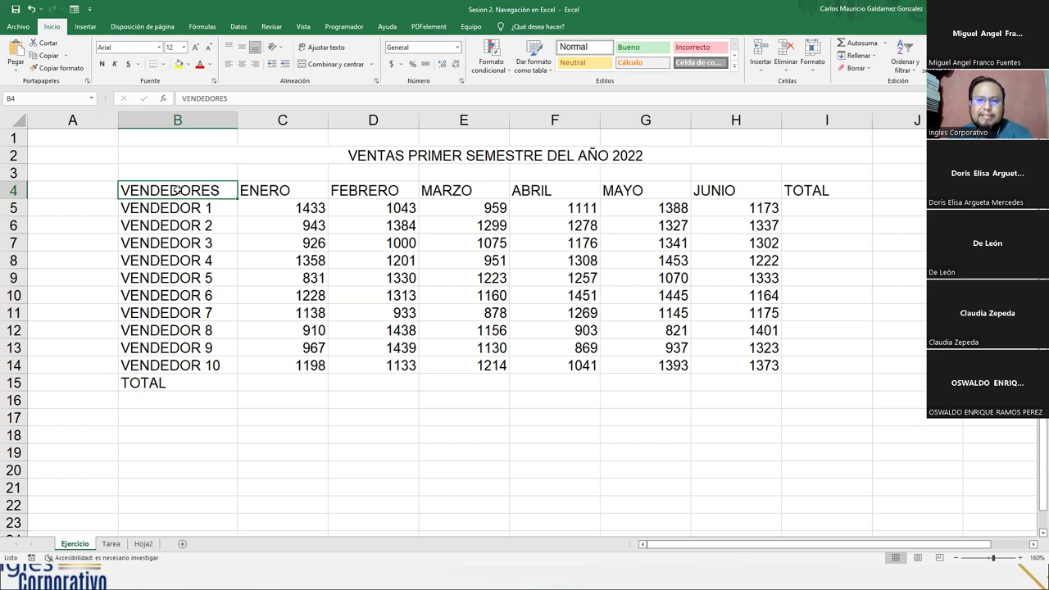
pyautogui.click(278, 330)
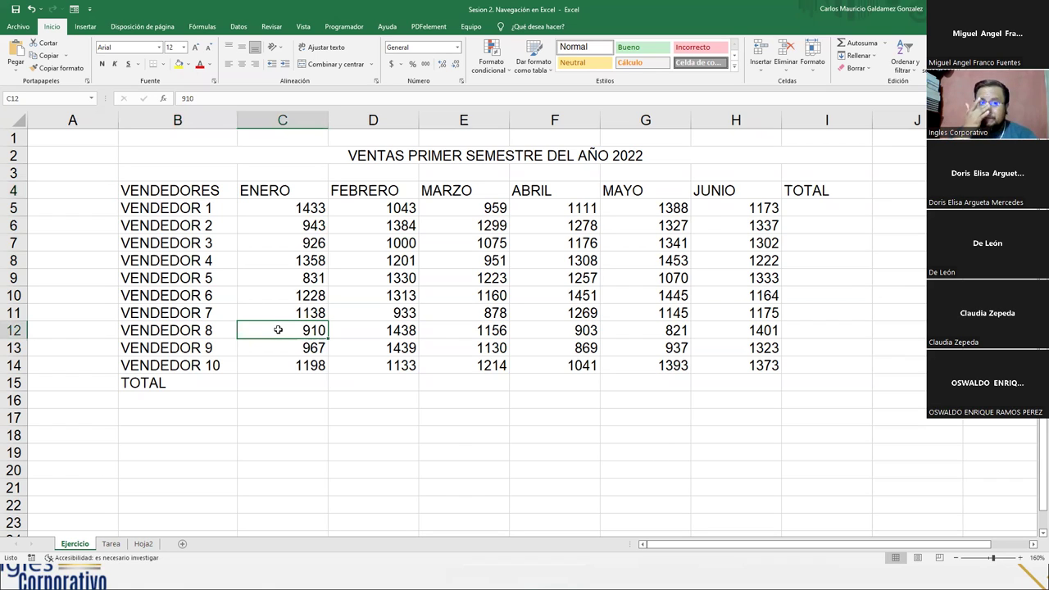
pyautogui.moveTo(291, 216); pyautogui.dragTo(714, 368)
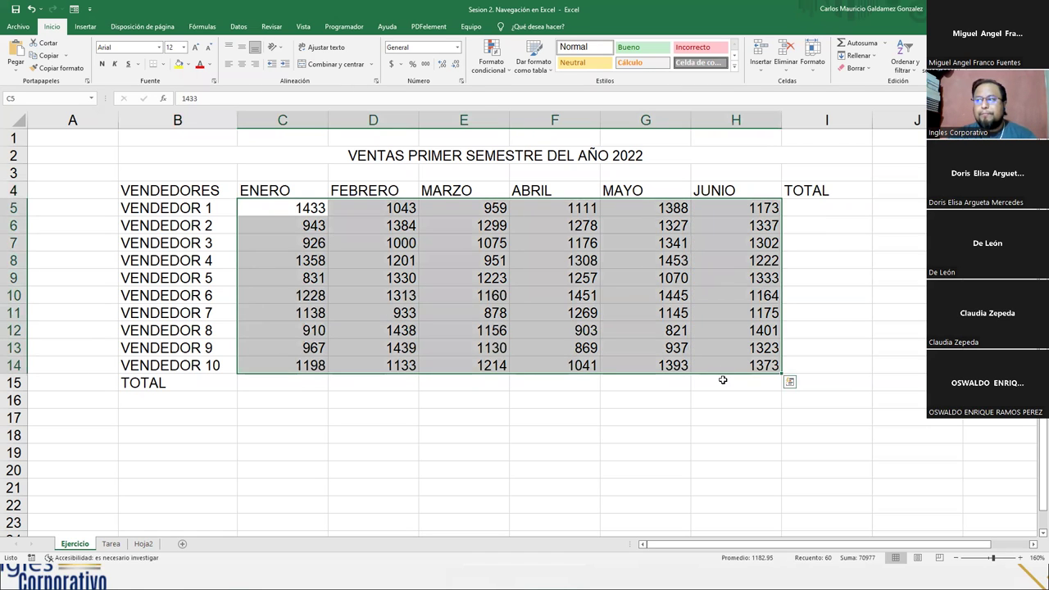
pyautogui.click(723, 380)
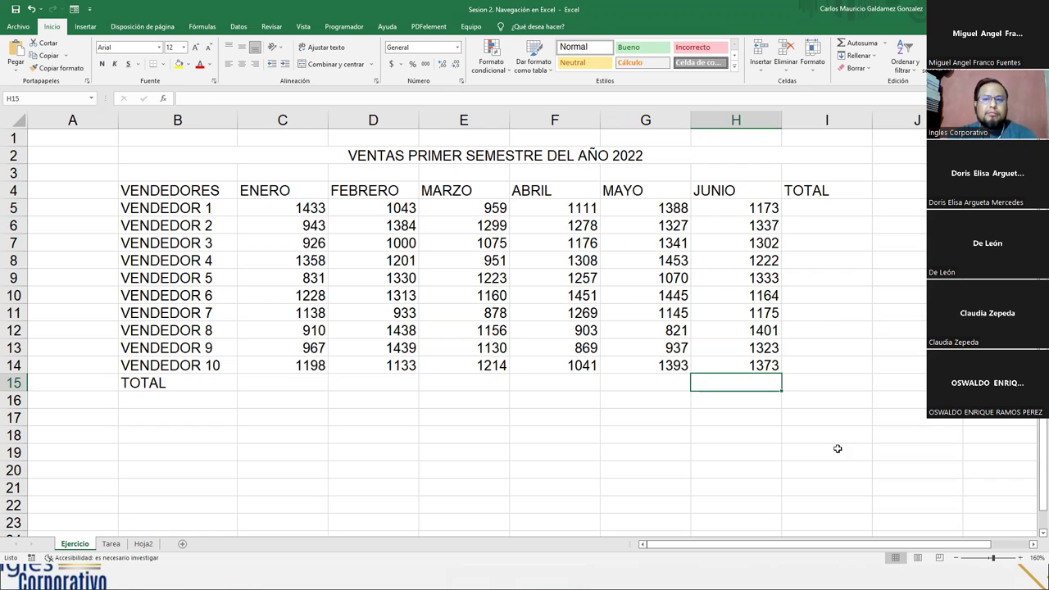
pyautogui.click(469, 345)
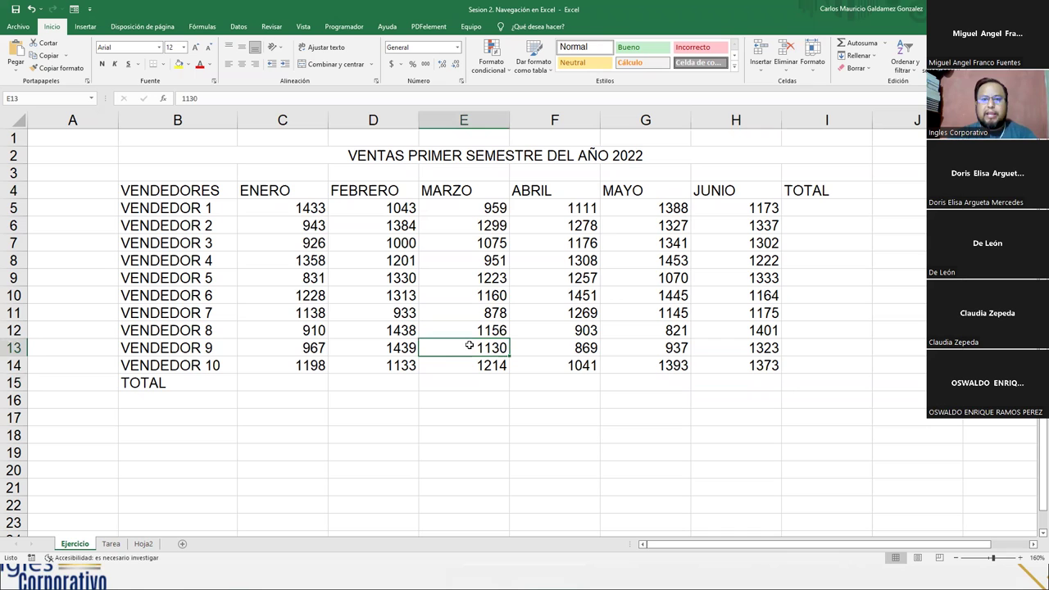
pyautogui.moveTo(282, 207); pyautogui.dragTo(720, 368)
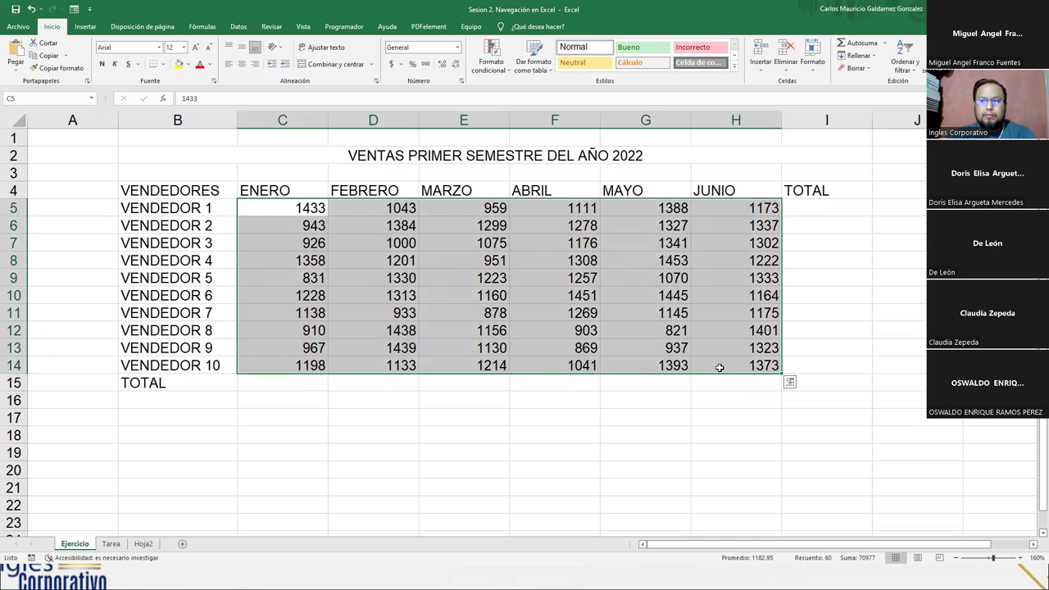
pyautogui.click(720, 368)
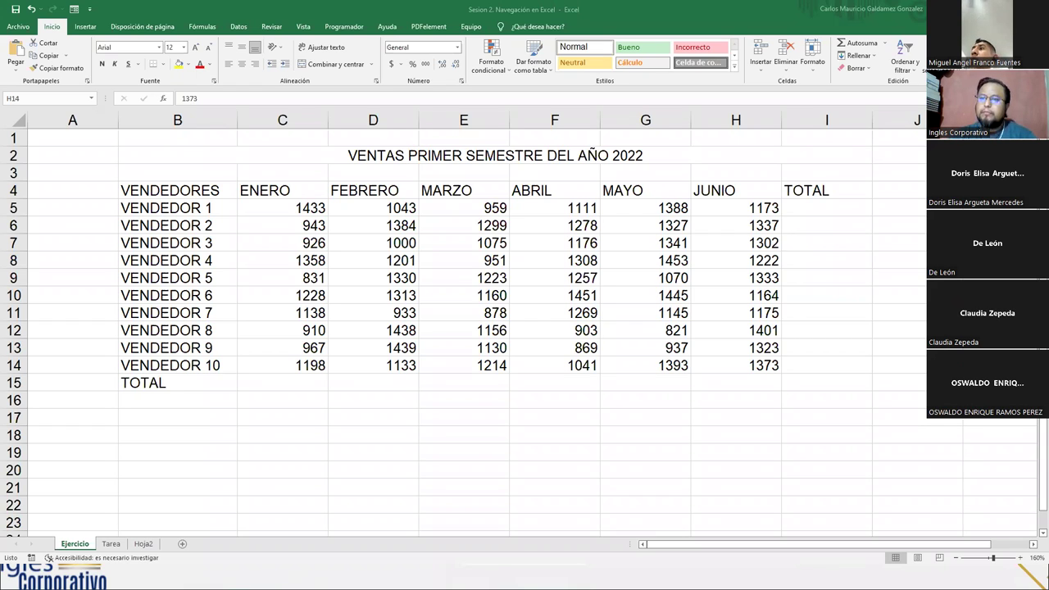
pyautogui.click(292, 367)
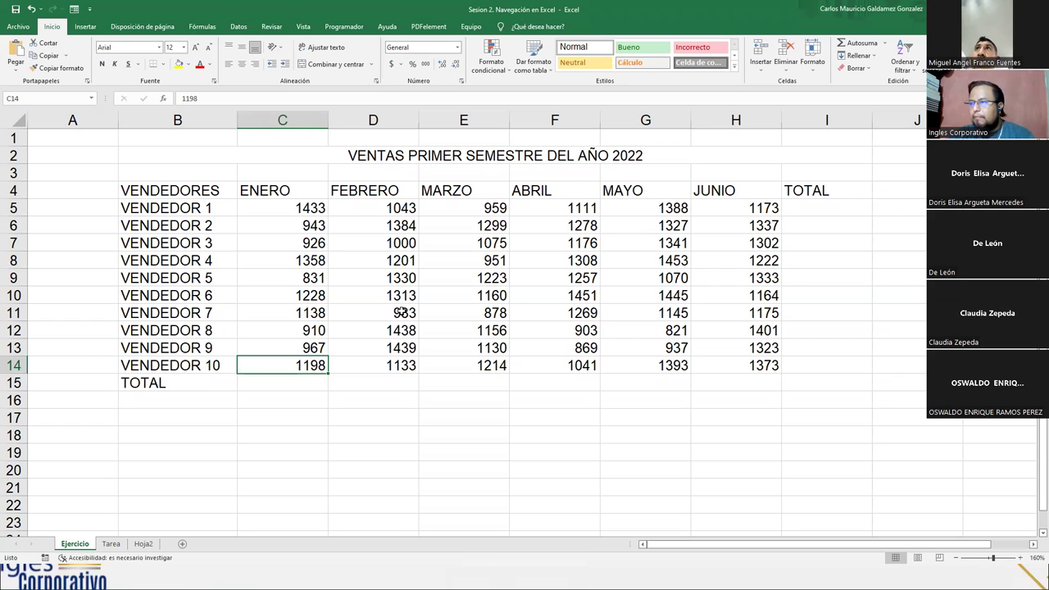
pyautogui.click(634, 330)
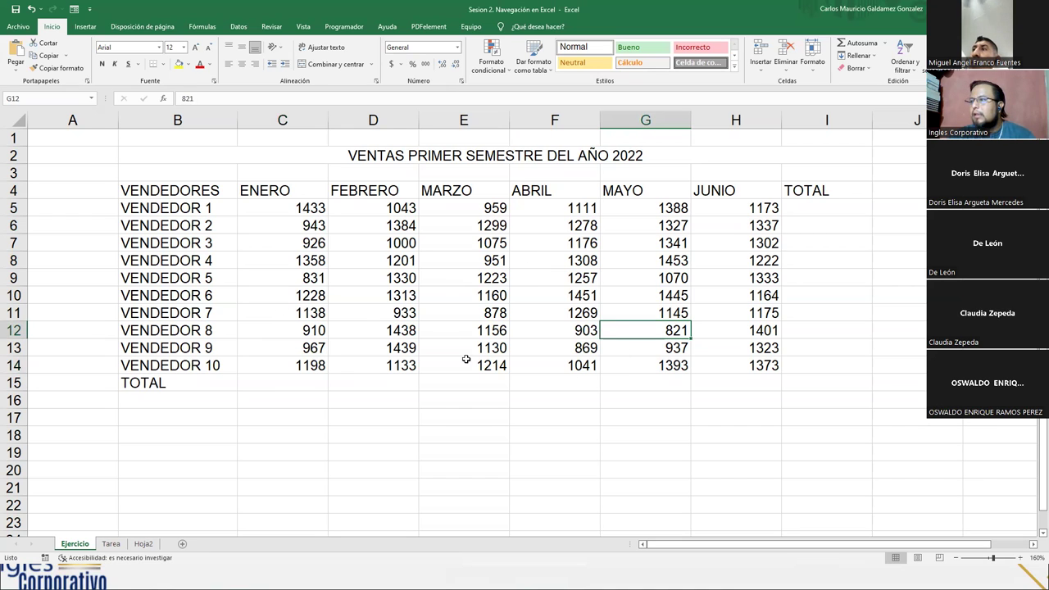
pyautogui.click(332, 320)
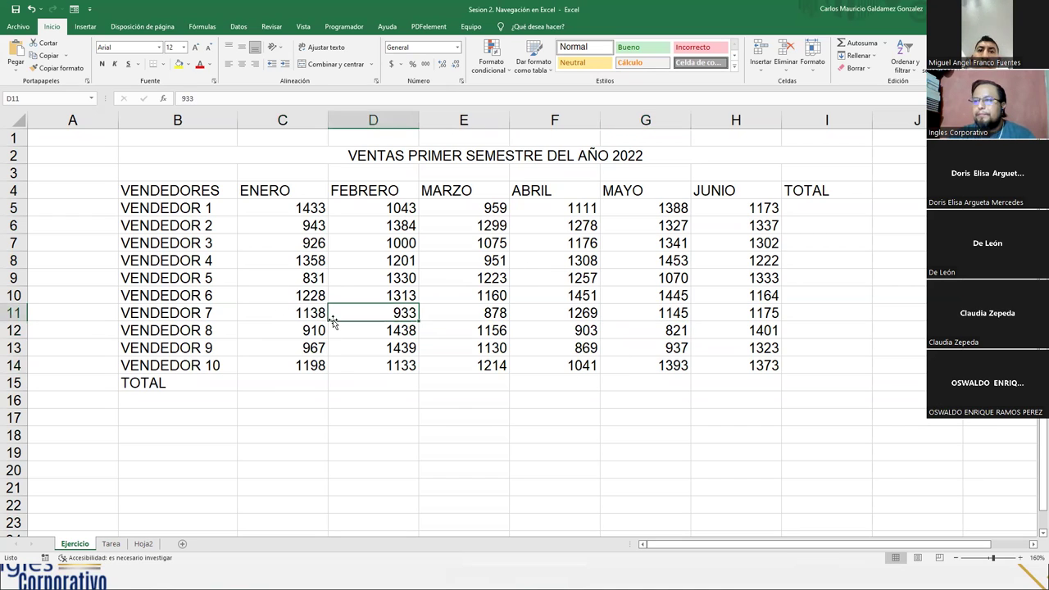
pyautogui.moveTo(283, 209); pyautogui.dragTo(709, 368)
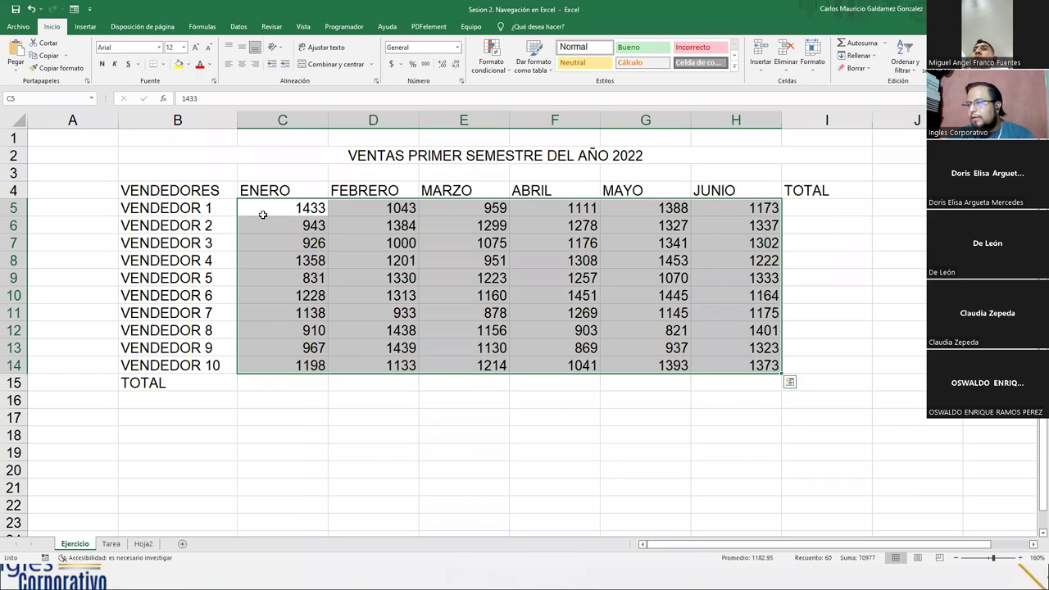
pyautogui.click(584, 297)
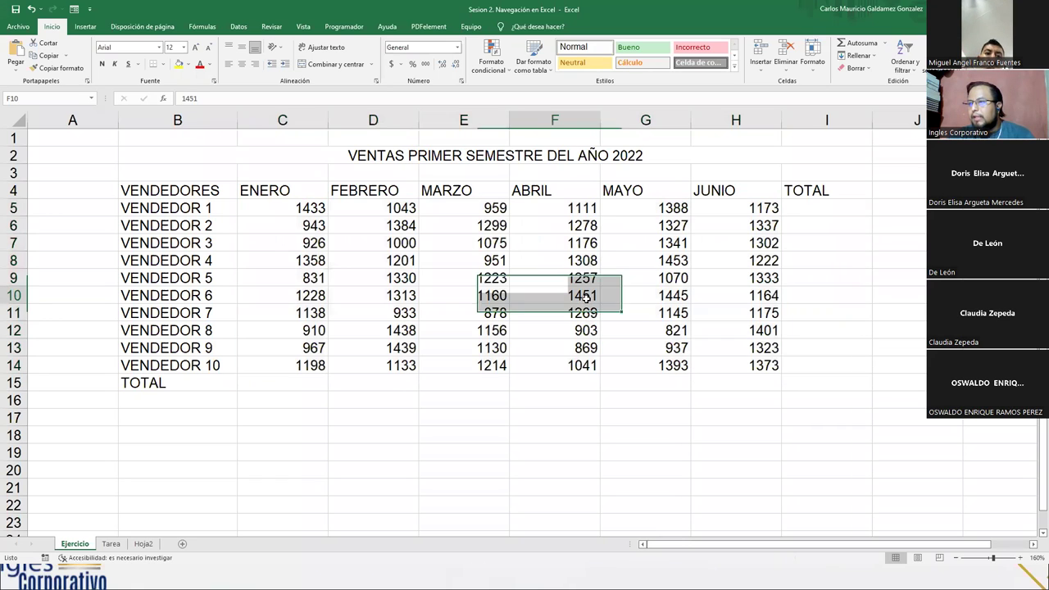
# Enter the labels "Min" in E17 and "Max" in E18 below the sales table.
pyautogui.click(446, 418)
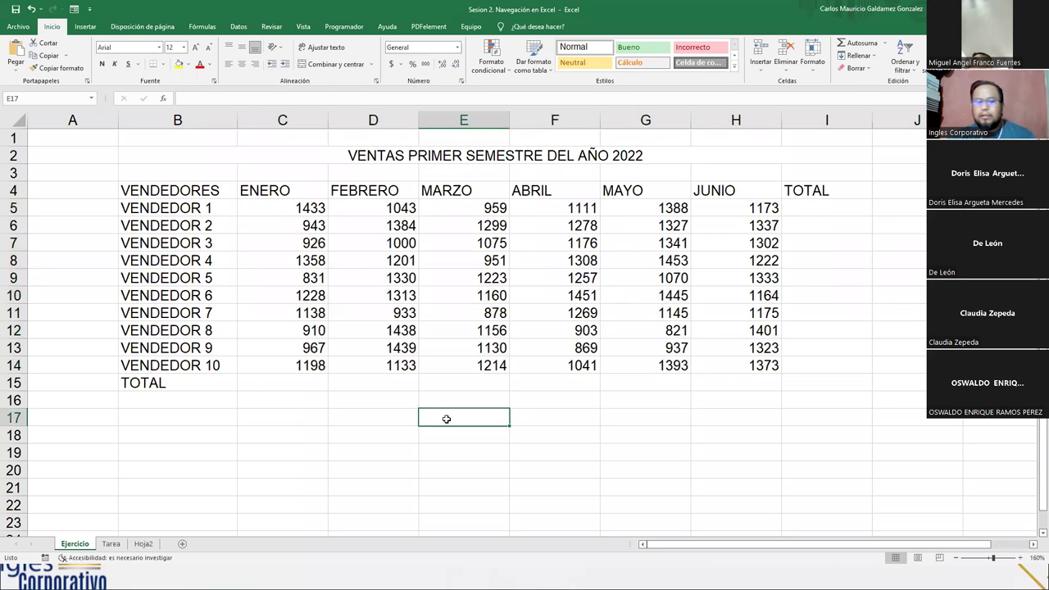
pyautogui.write('Min')
pyautogui.press('Return')
pyautogui.write('MIn')
pyautogui.press('BackSpace')
pyautogui.press('BackSpace')
pyautogui.write('ax')
pyautogui.press('Tab')
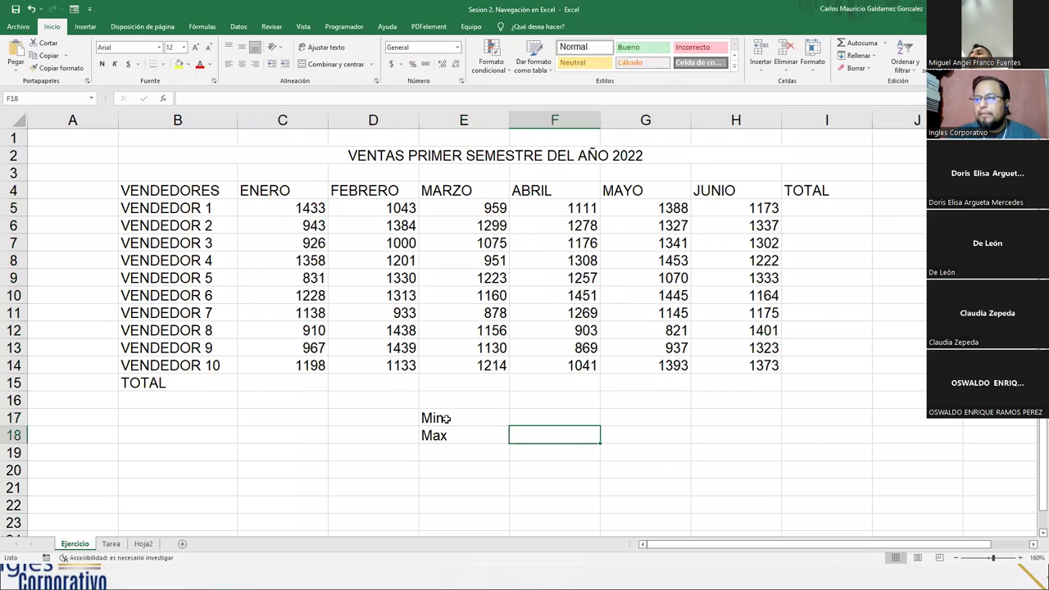
# Calculate the lowest sales figure in F17 with a MIN formula over C5:H14.
pyautogui.press('pagedown')
pyautogui.press('pageup')
pyautogui.press('Up')
pyautogui.write('=min(')
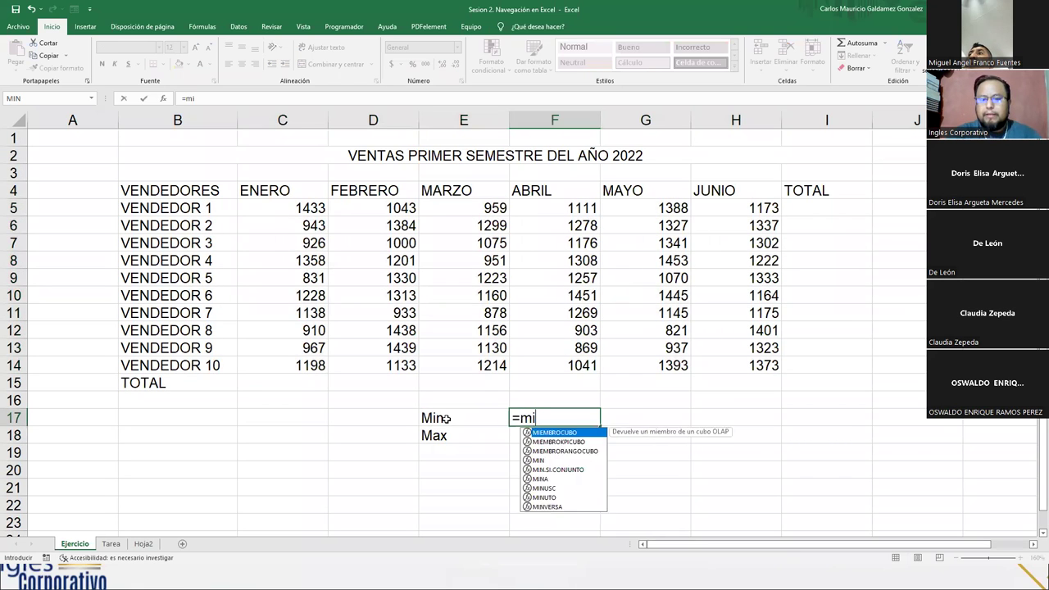
pyautogui.moveTo(320, 212); pyautogui.dragTo(705, 361)
pyautogui.write(')')
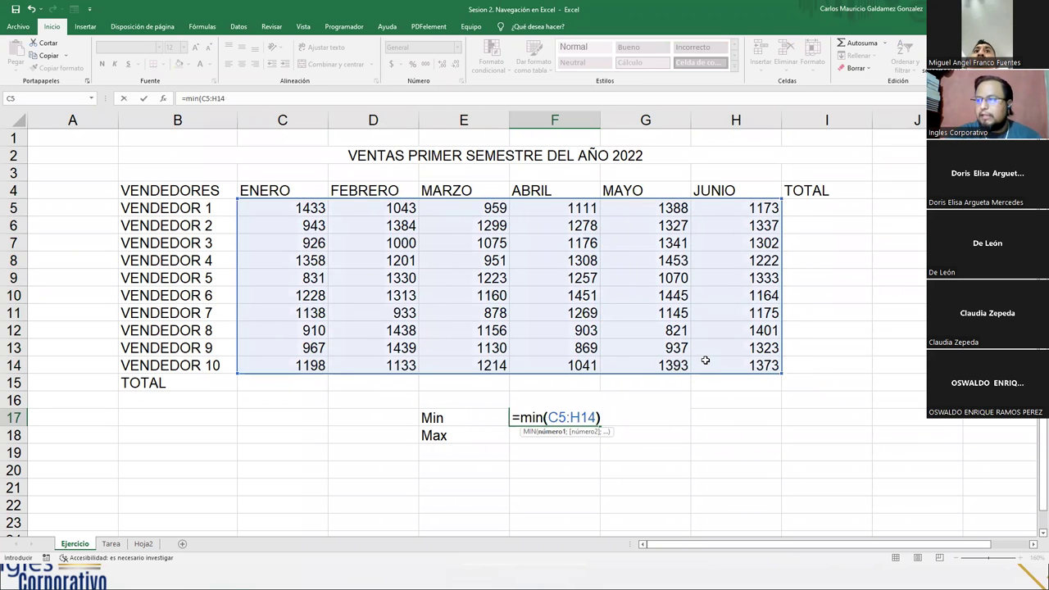
pyautogui.press('Return')
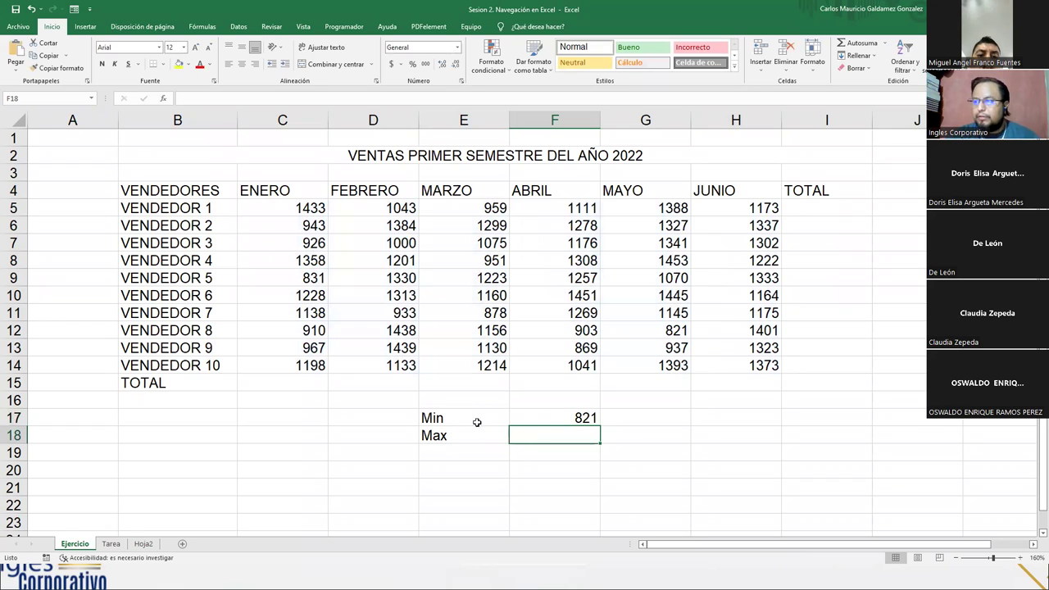
# Calculate the highest sales figure in F18 with a MAX formula over the monthly sales data C5:H14.
pyautogui.write('=max(')
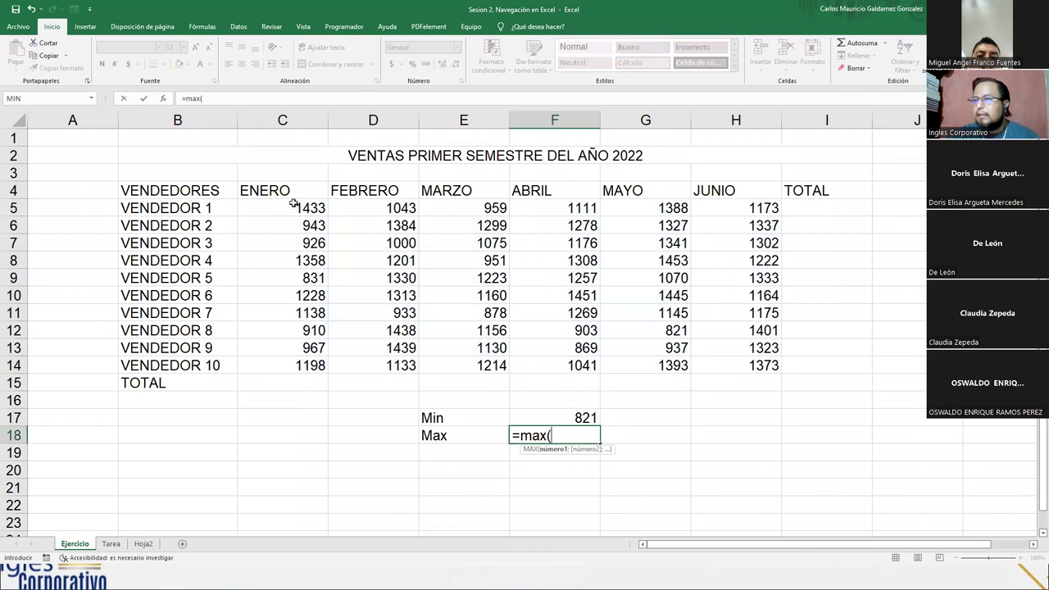
pyautogui.moveTo(296, 204); pyautogui.dragTo(722, 365)
pyautogui.press('Return')
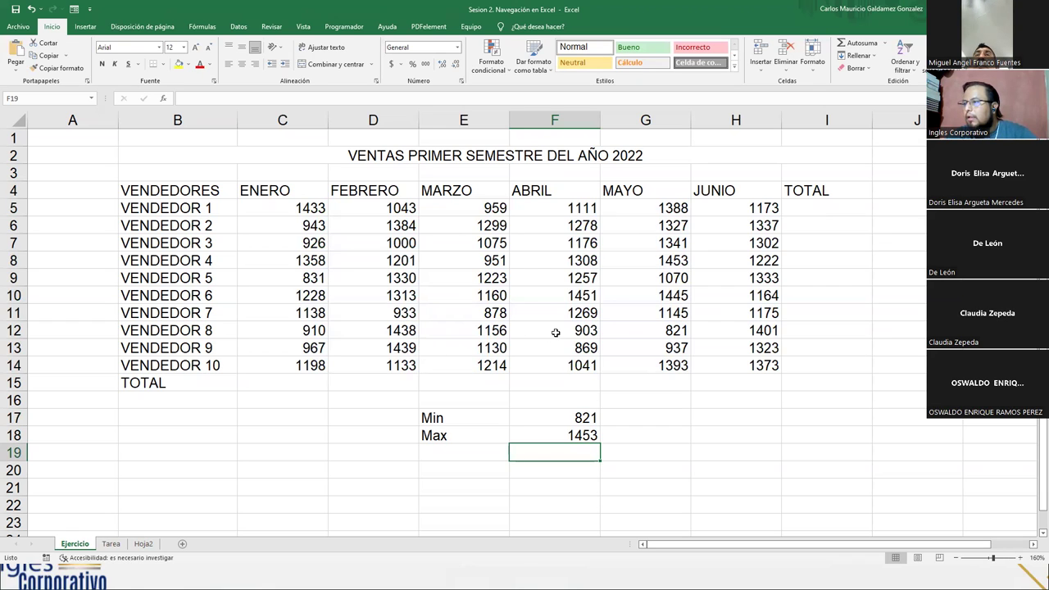
pyautogui.click(580, 296)
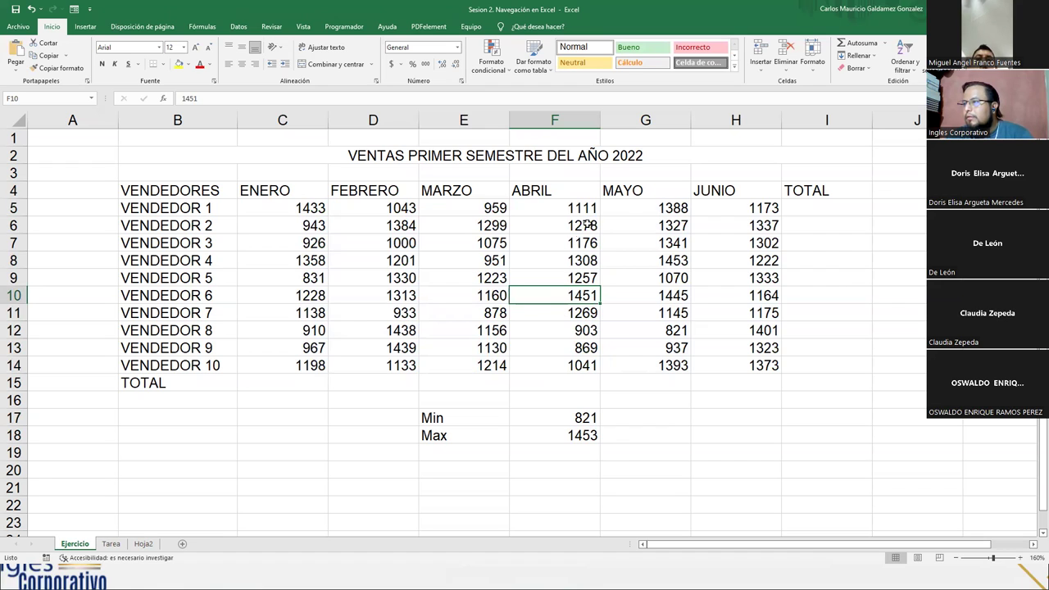
pyautogui.click(663, 261)
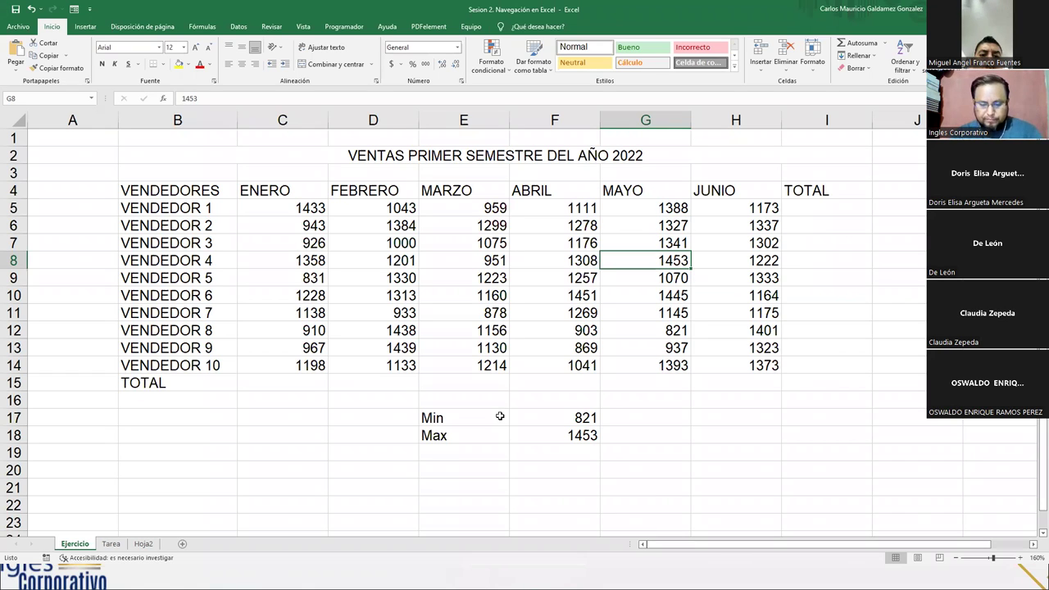
pyautogui.click(500, 417)
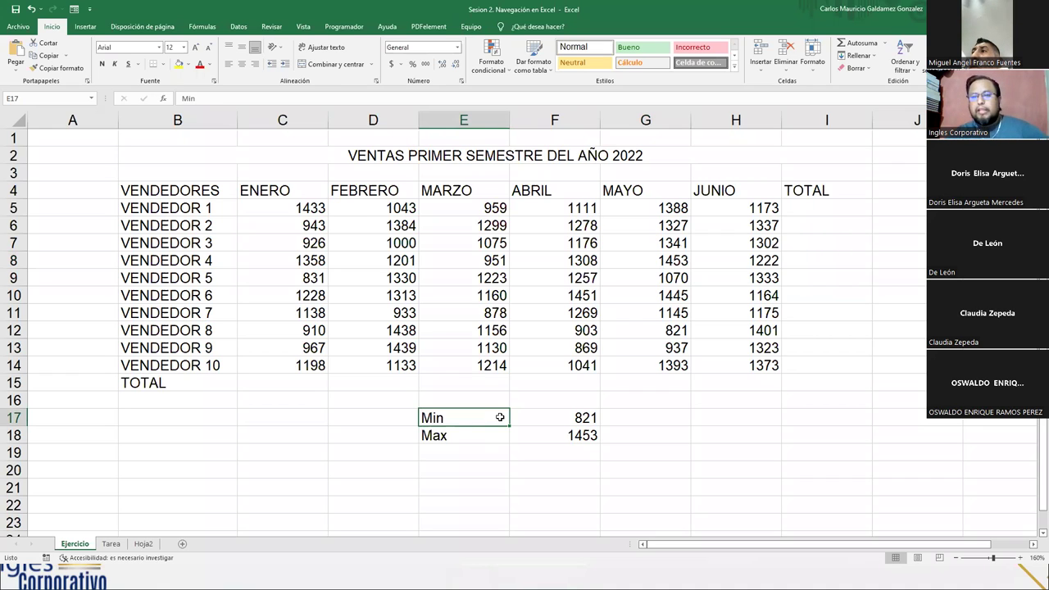
pyautogui.click(567, 385)
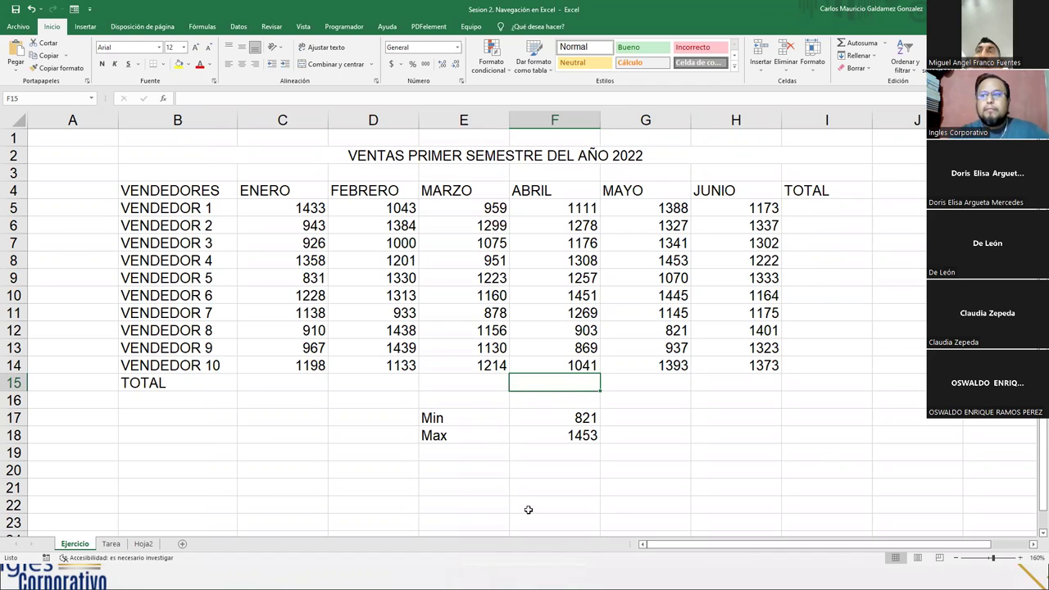
pyautogui.click(429, 383)
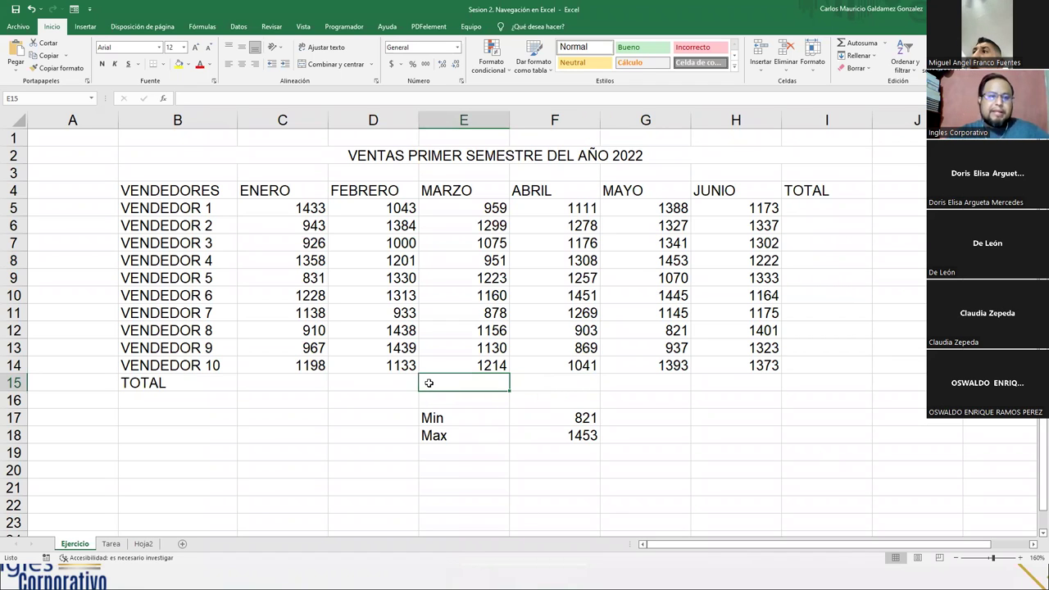
pyautogui.click(558, 385)
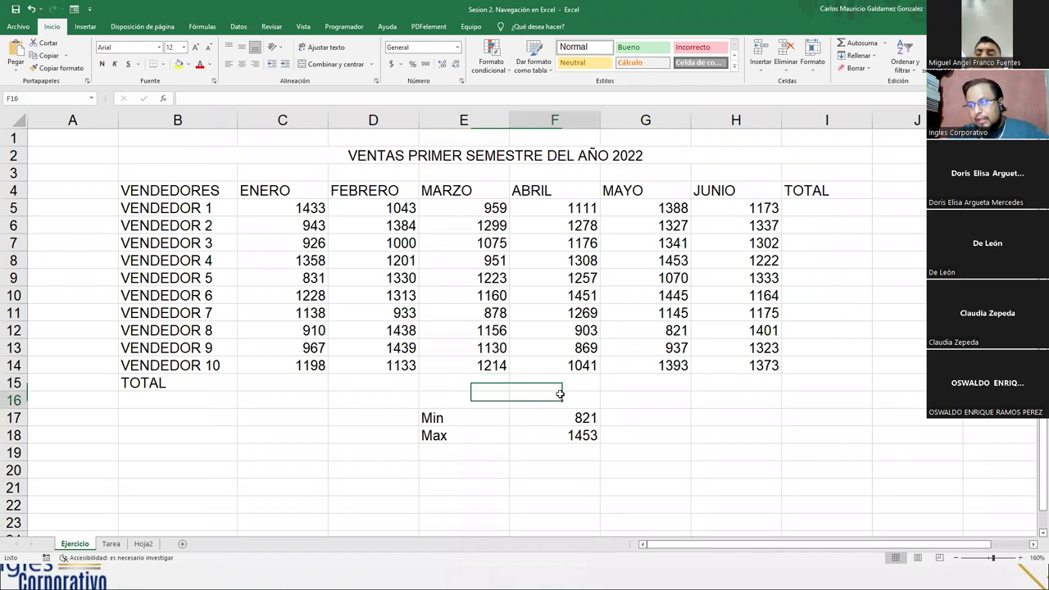
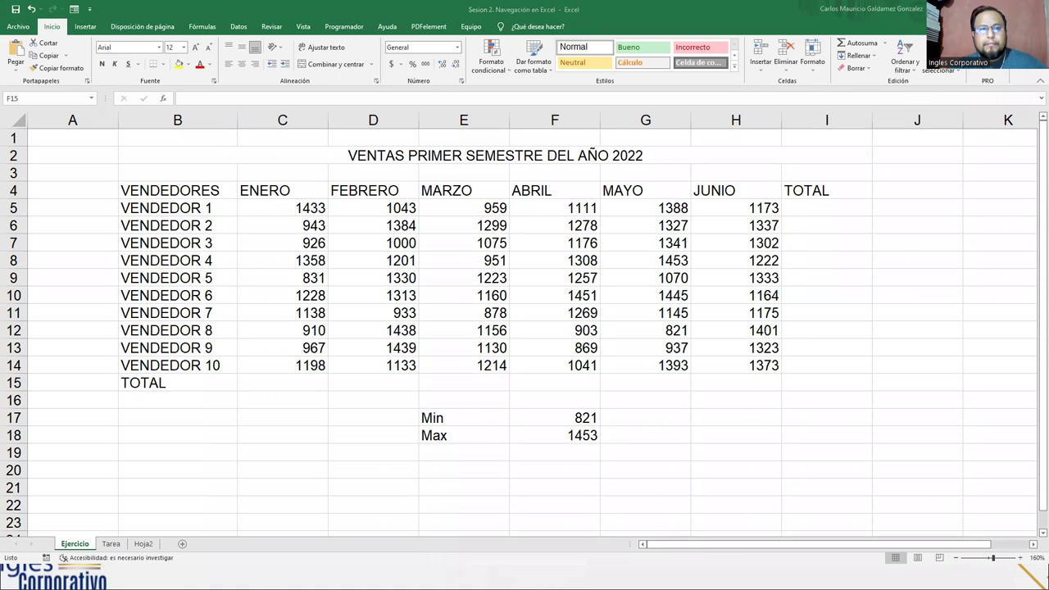
pyautogui.hotkey('alt', 'Tab')
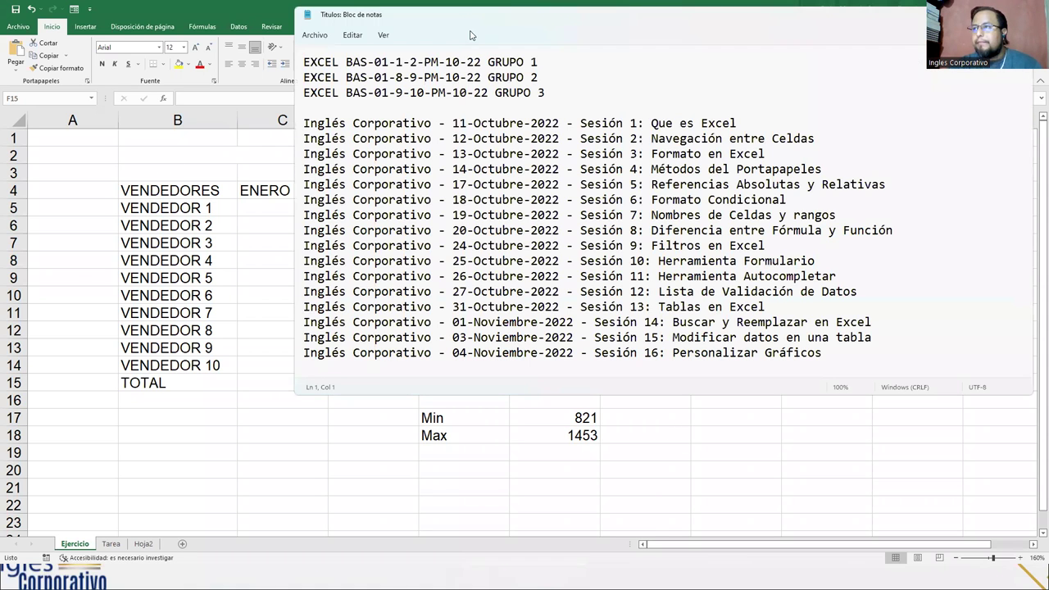
pyautogui.hotkey('alt', 'Tab')
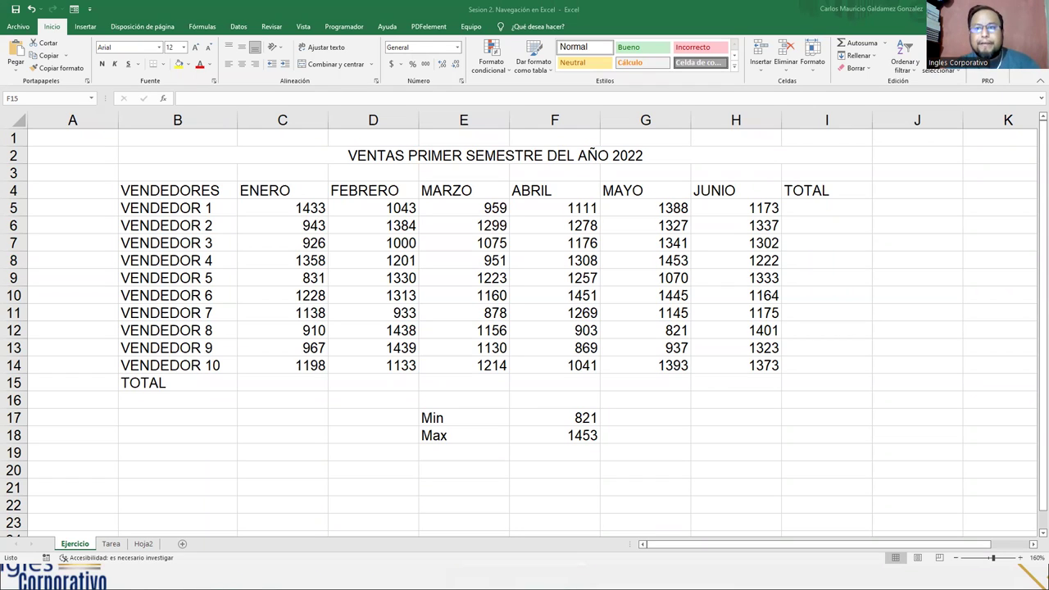
# Clear the Min and Max labels and their results from E17:F18 below the sales table.
pyautogui.click(554, 383)
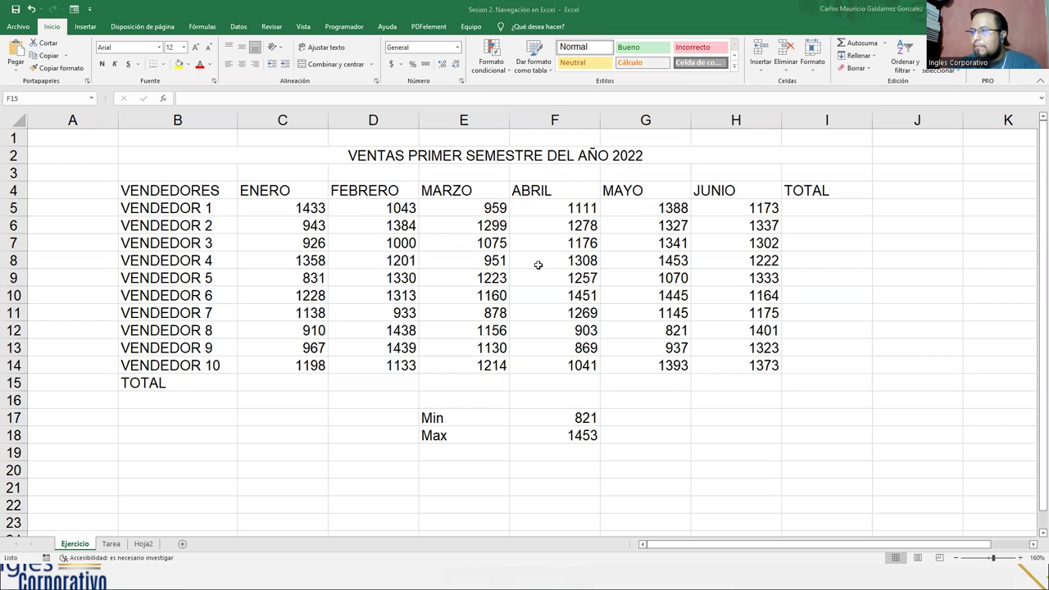
pyautogui.moveTo(433, 419); pyautogui.dragTo(533, 438)
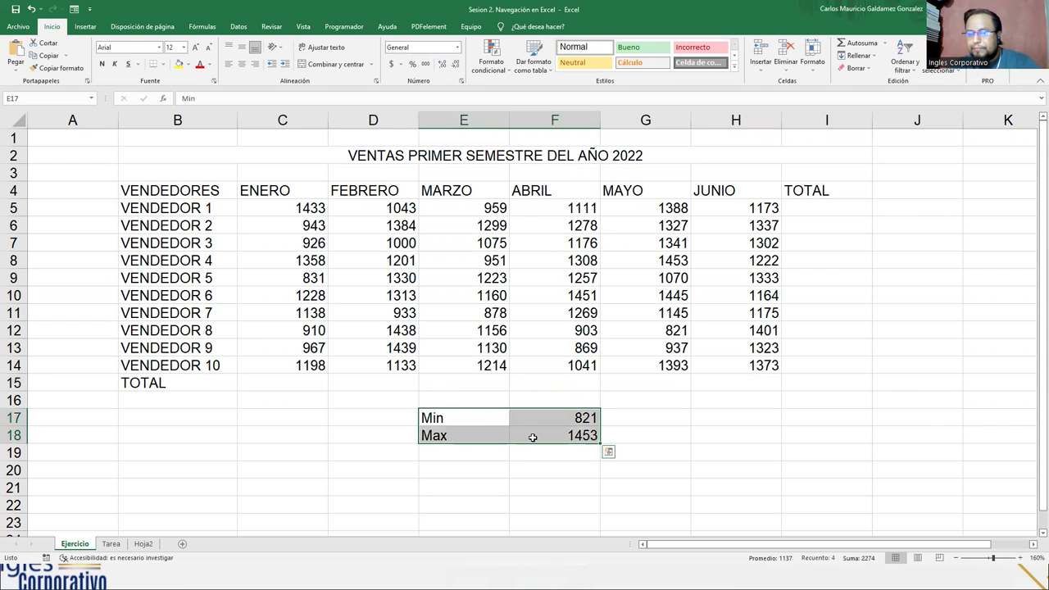
pyautogui.press('Delete')
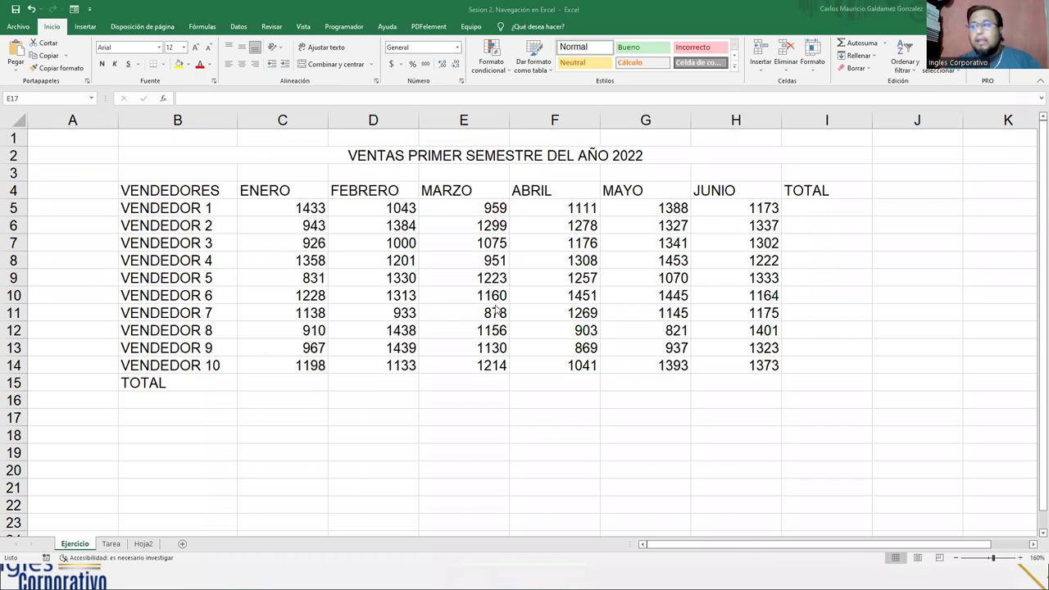
# Calculate Vendedor 1's six-month total in I5 with the addition formula +C5+D5+E5+F5+G5+H5 and compare it with the sum of C5:H5.
pyautogui.click(796, 215)
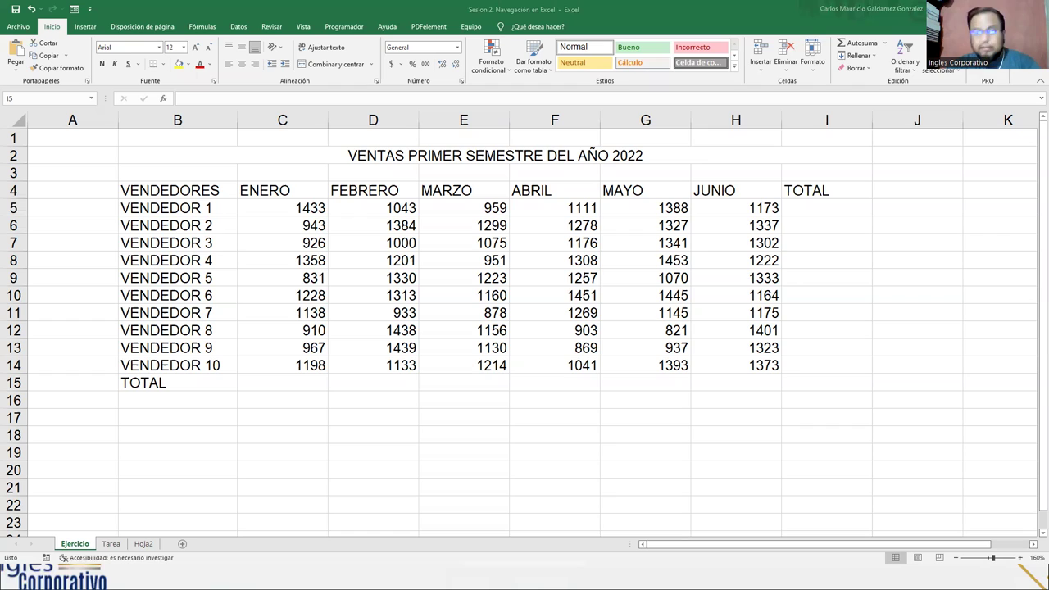
pyautogui.click(821, 212)
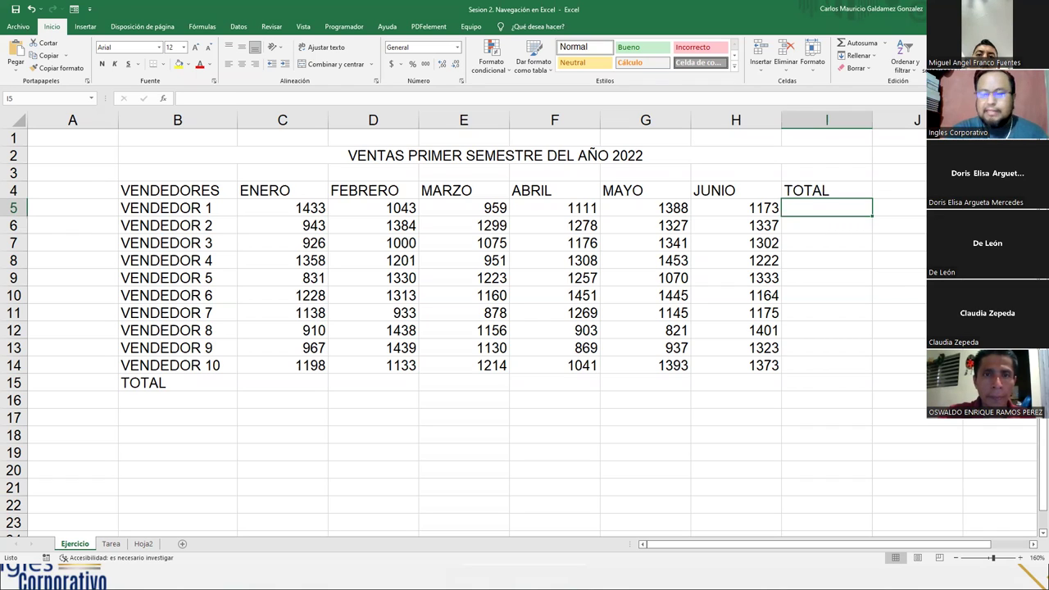
pyautogui.write('=')
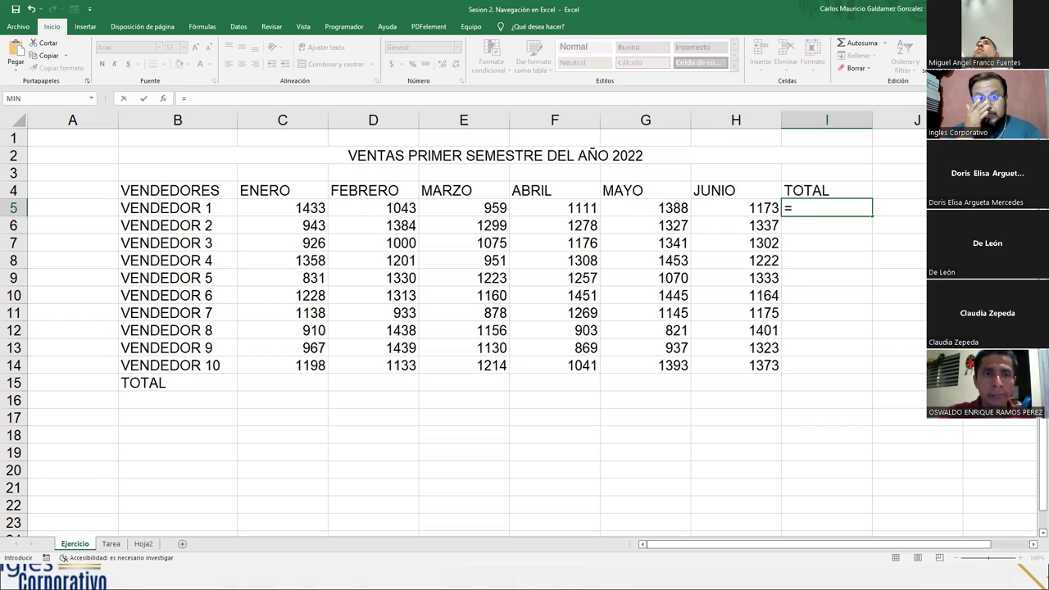
pyautogui.press('BackSpace')
pyautogui.write('+')
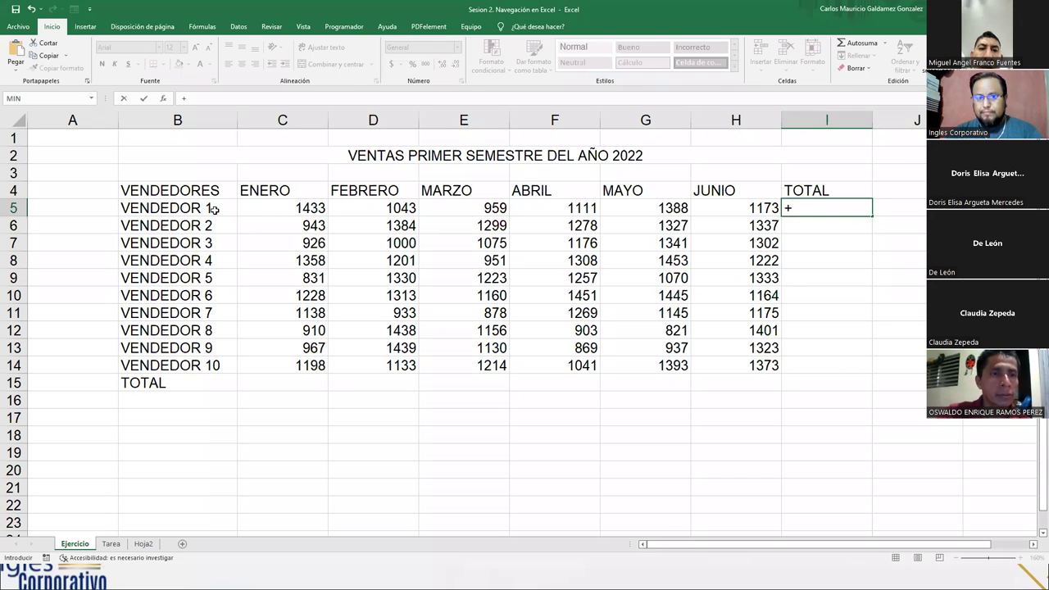
pyautogui.click(255, 212)
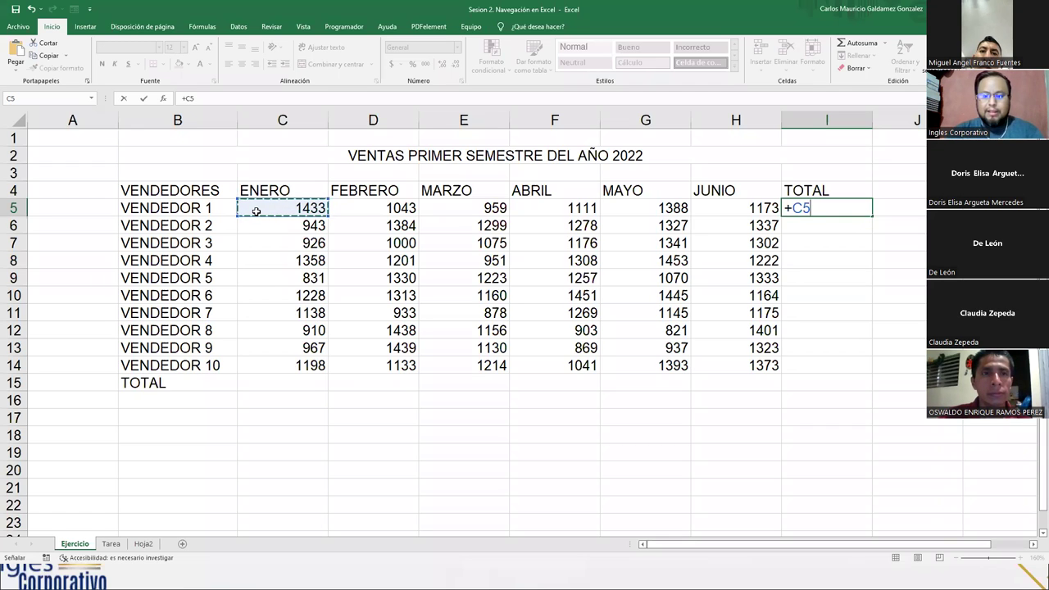
pyautogui.write('+')
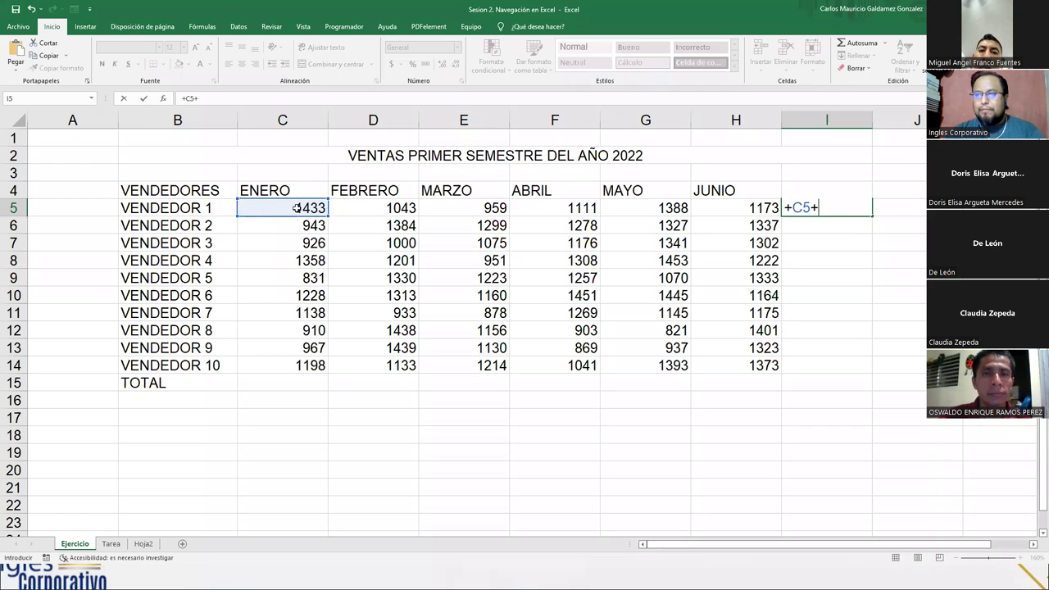
pyautogui.click(365, 208)
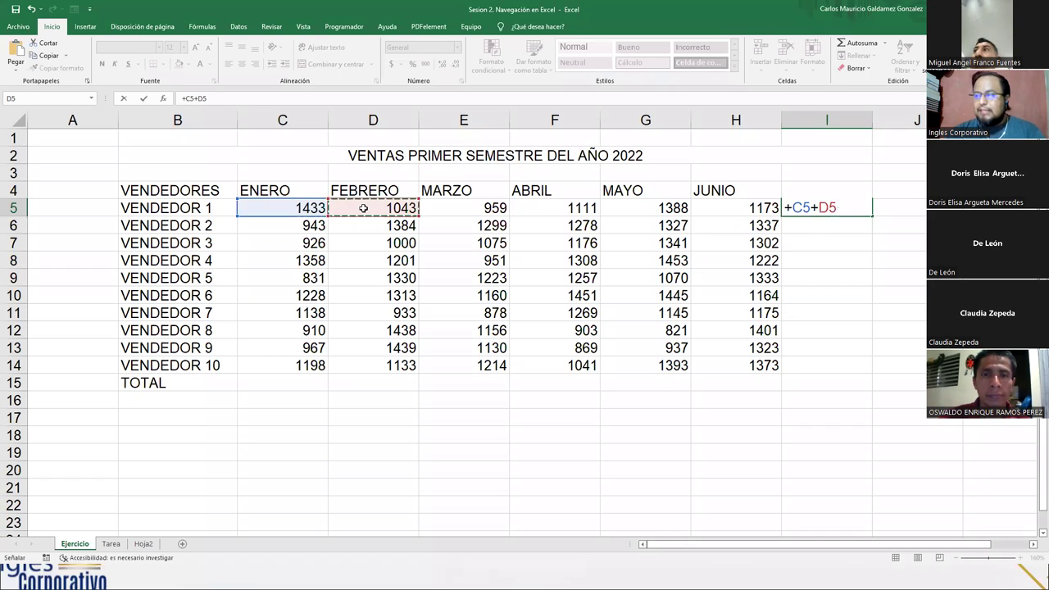
pyautogui.write('+')
pyautogui.click(489, 208)
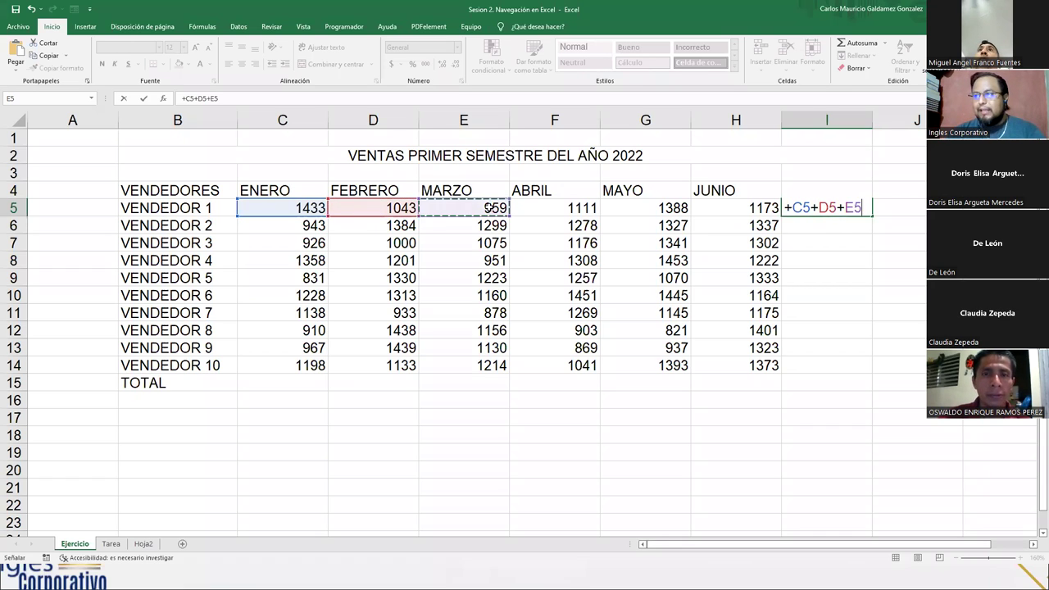
pyautogui.write('+F5+')
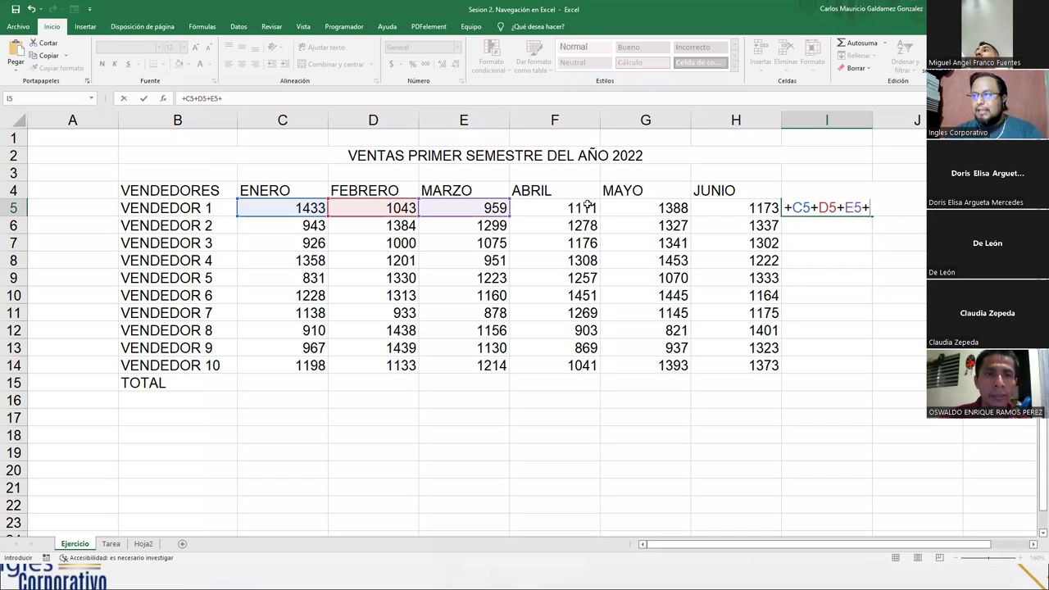
pyautogui.click(588, 206)
pyautogui.write('+')
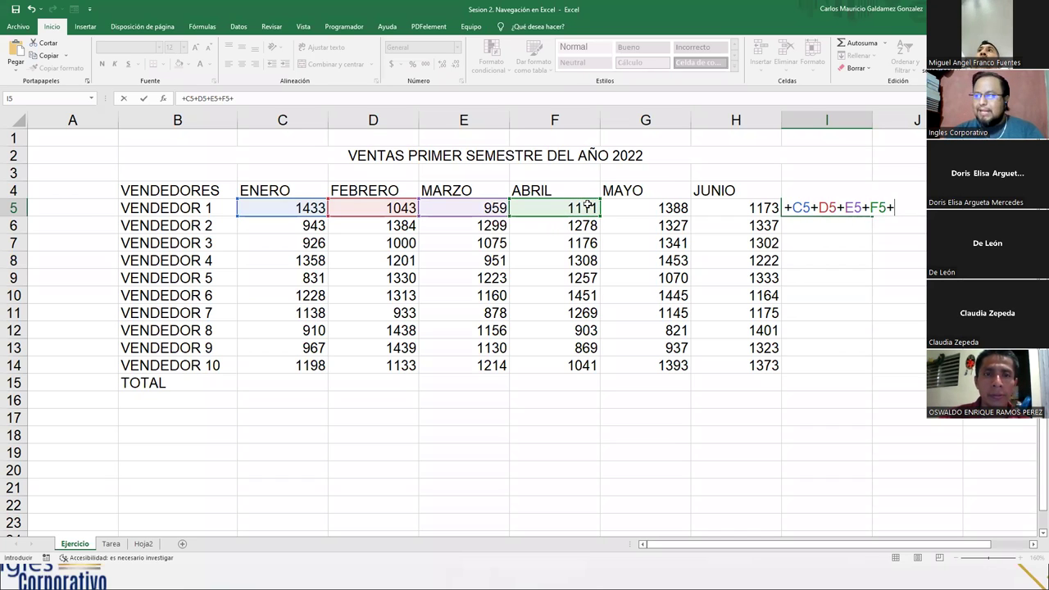
pyautogui.click(646, 205)
pyautogui.write('+h5')
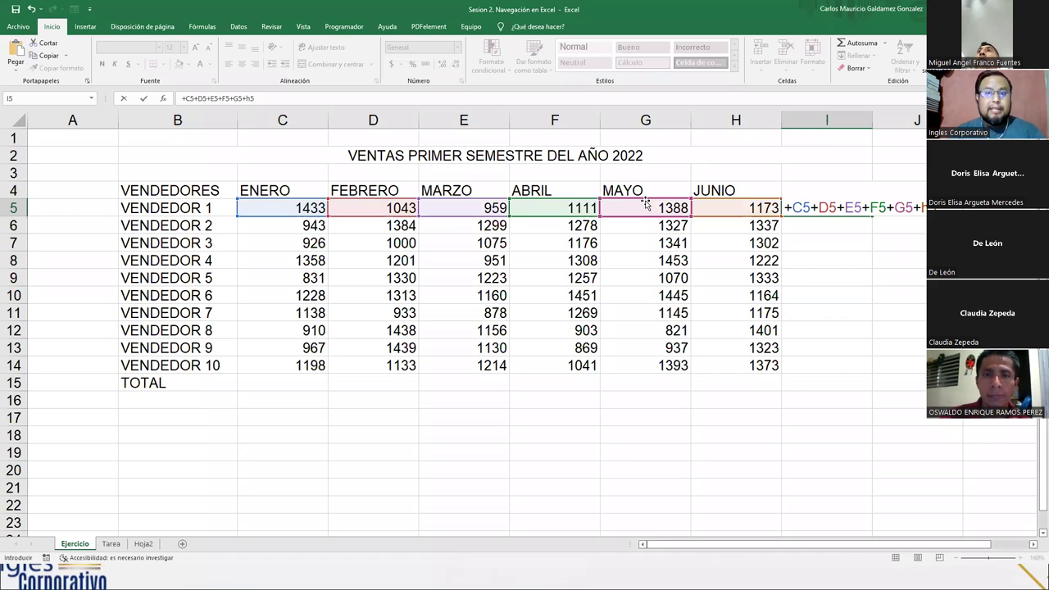
pyautogui.press('Return')
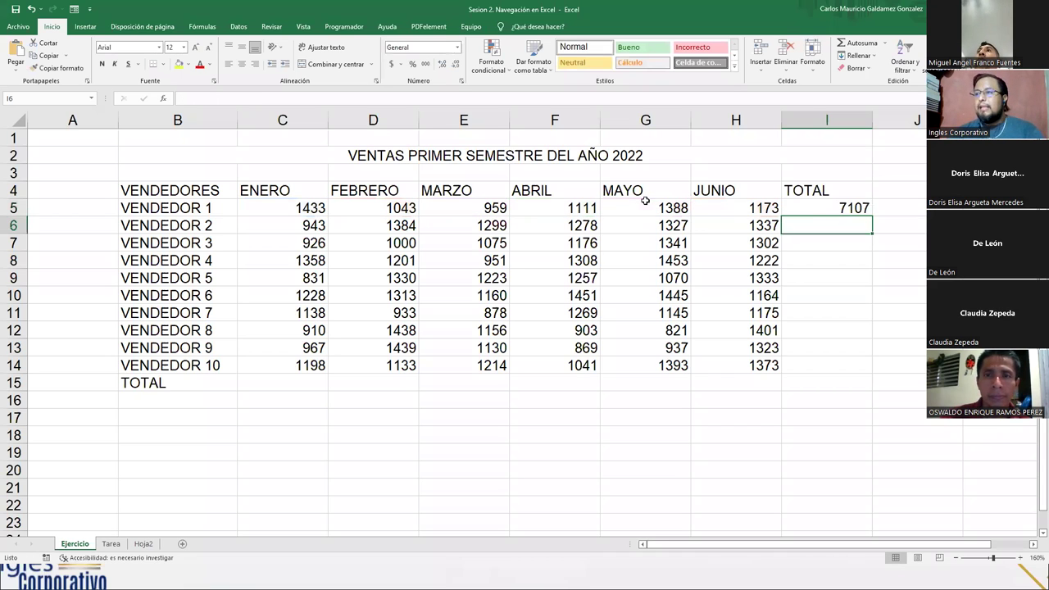
pyautogui.moveTo(307, 205); pyautogui.dragTo(725, 209)
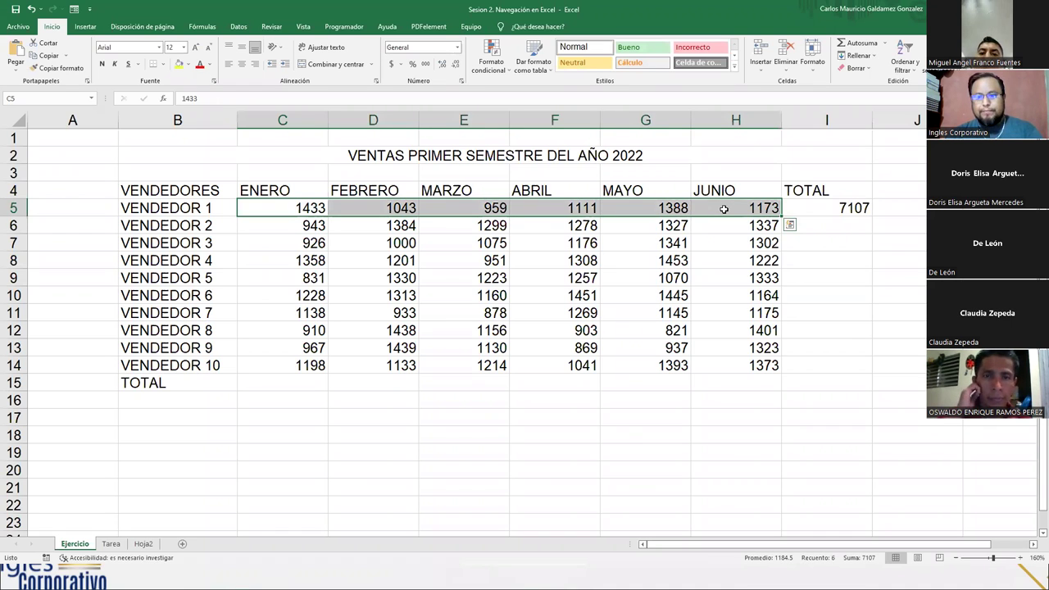
# Calculate Vendedor 2's six-month total in I6 with the formula =C6+D6+E6+F6+G6+H6.
pyautogui.click(804, 225)
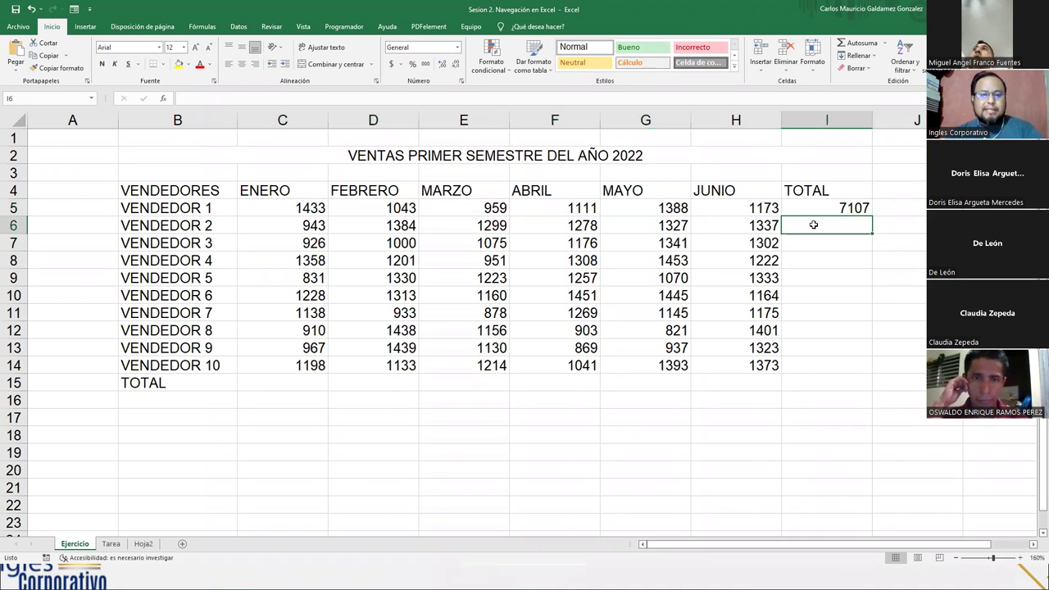
pyautogui.write('=')
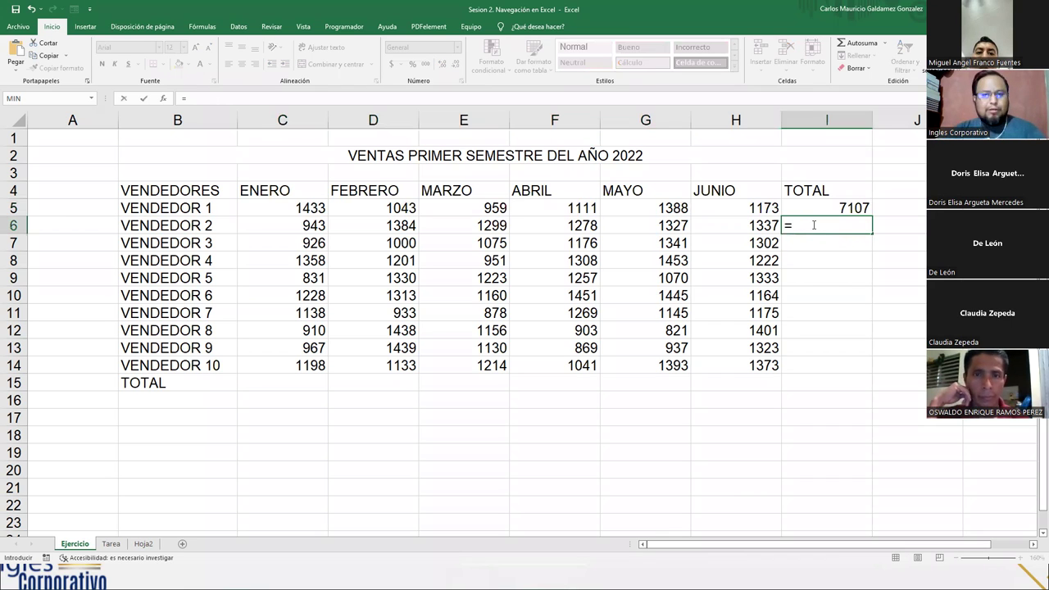
pyautogui.click(289, 227)
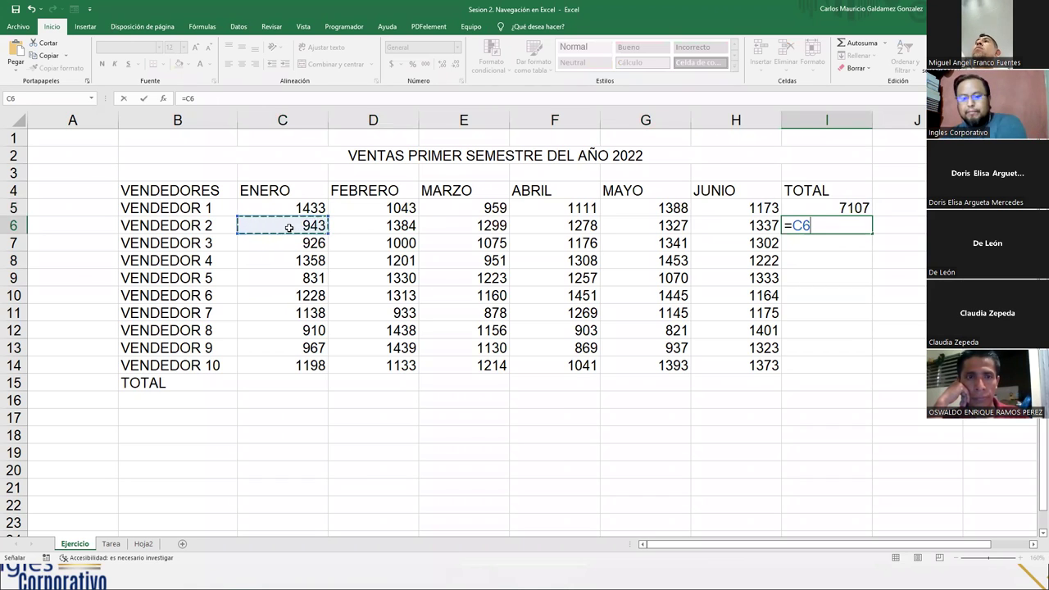
pyautogui.write('+')
pyautogui.click(370, 227)
pyautogui.write('+')
pyautogui.click(463, 229)
pyautogui.write('+')
pyautogui.click(571, 227)
pyautogui.write('+')
pyautogui.click(643, 223)
pyautogui.write('+')
pyautogui.click(720, 230)
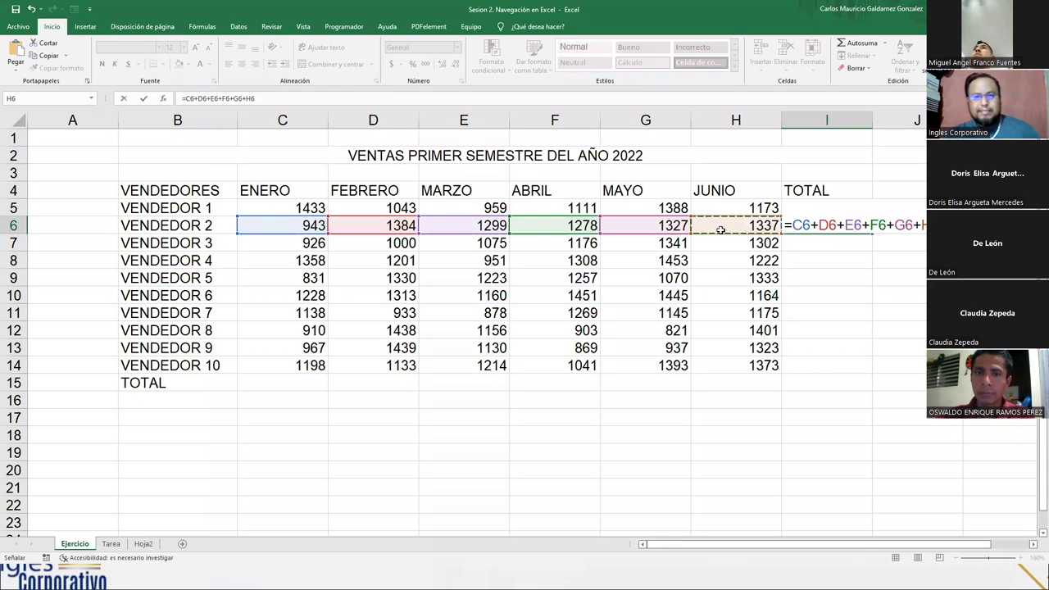
pyautogui.press('Return')
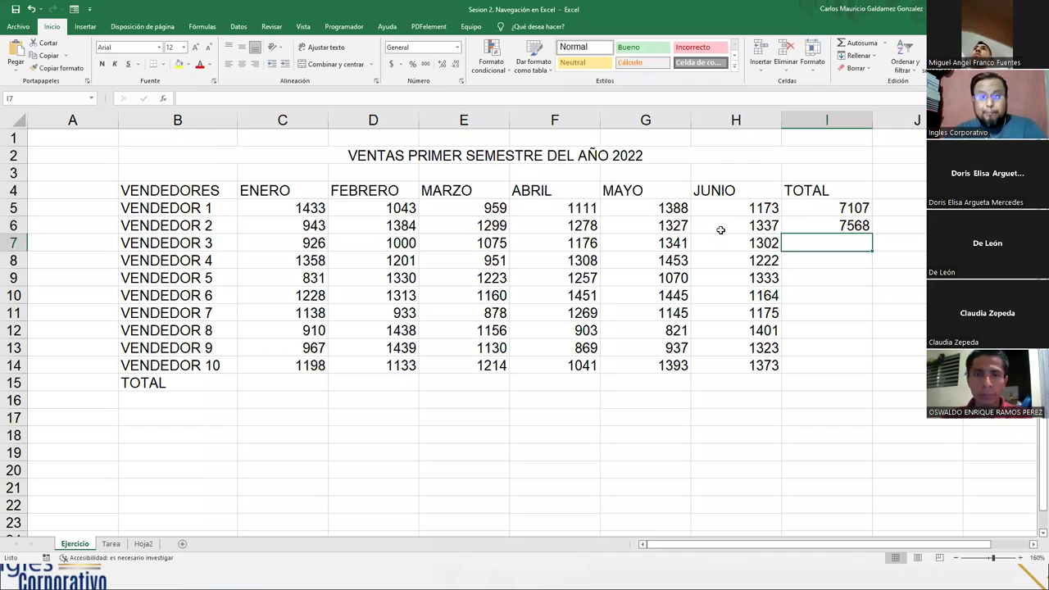
# Review which vendor totals belong in the TOTAL column by selecting the range I5:I14.
pyautogui.moveTo(813, 209); pyautogui.dragTo(818, 361)
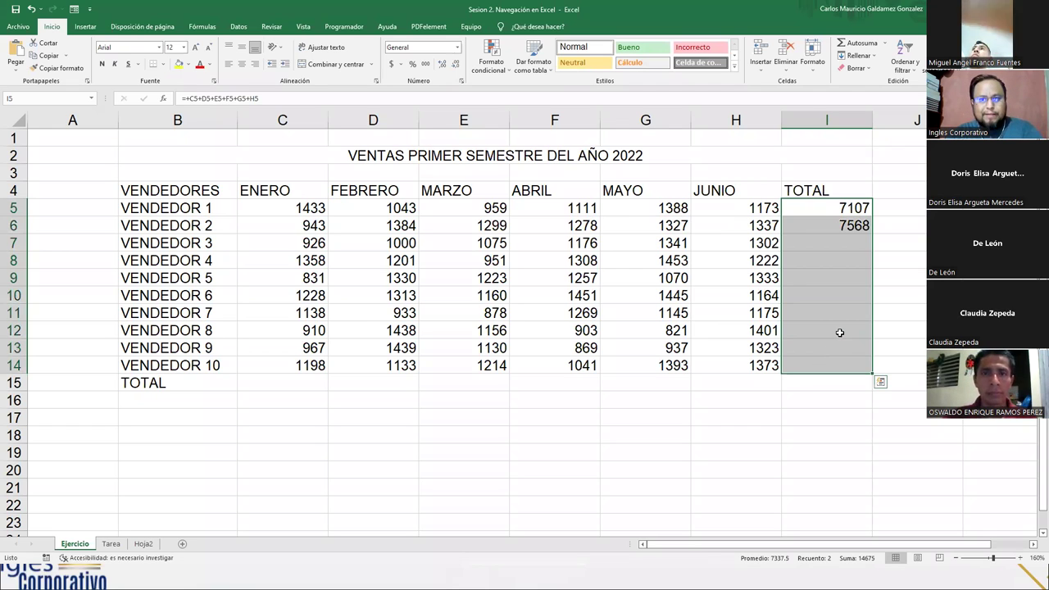
pyautogui.click(831, 229)
pyautogui.moveTo(807, 208); pyautogui.dragTo(806, 372)
pyautogui.click(808, 382)
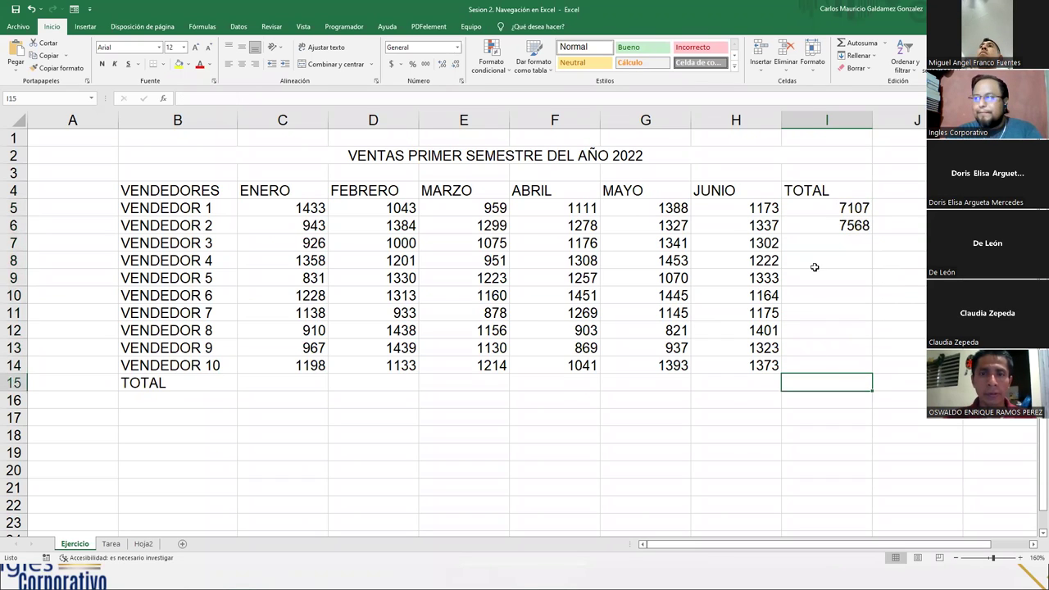
pyautogui.moveTo(817, 208); pyautogui.dragTo(816, 367)
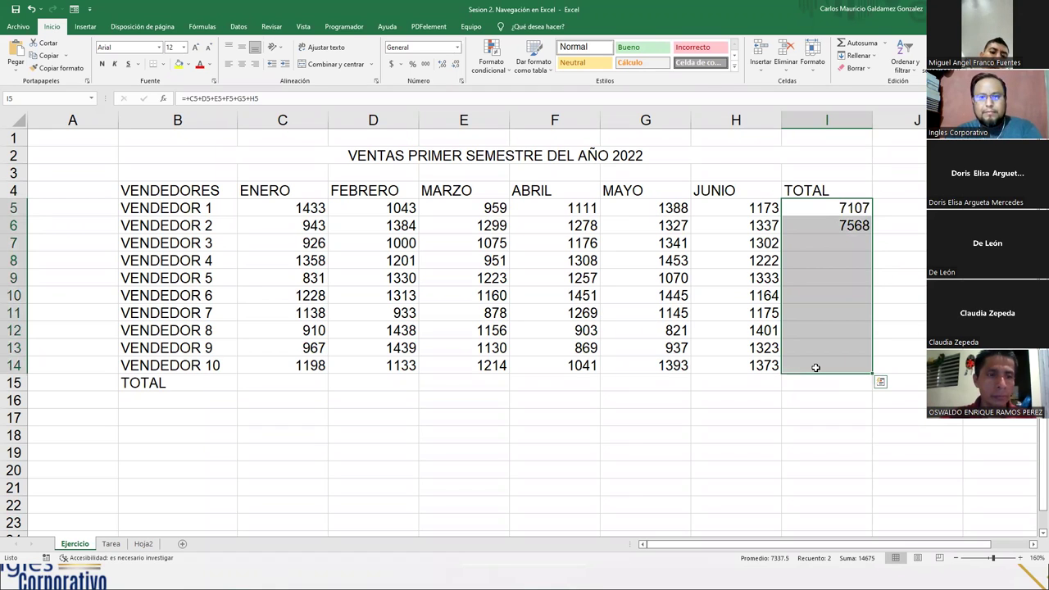
# Total ENERO's sales for all ten vendors in C15 with the formula =SUMA(C5:C14).
pyautogui.click(268, 384)
pyautogui.moveTo(282, 208); pyautogui.dragTo(281, 365)
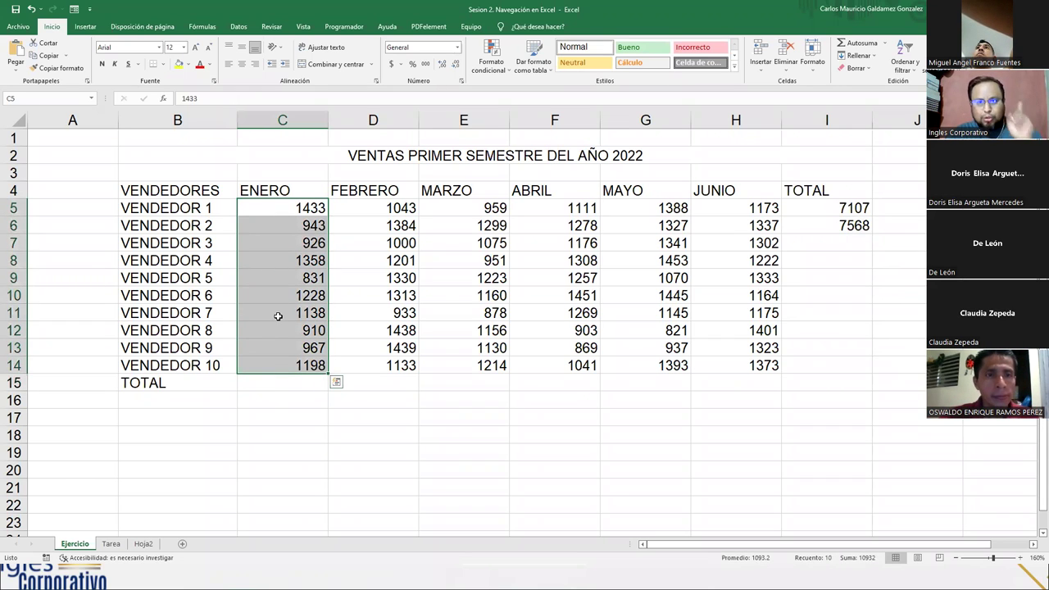
pyautogui.click(281, 386)
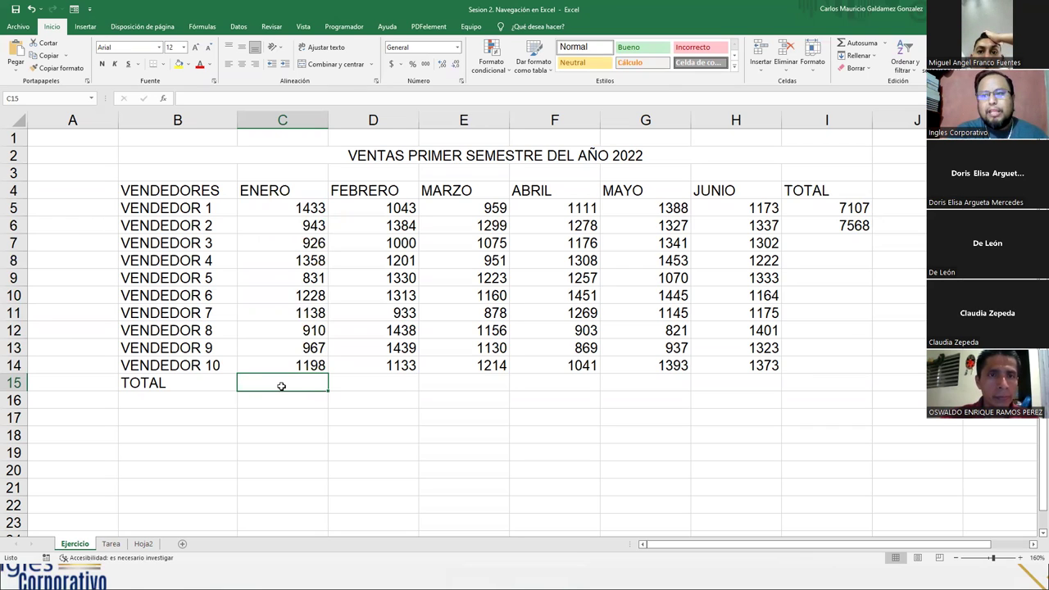
pyautogui.write('=')
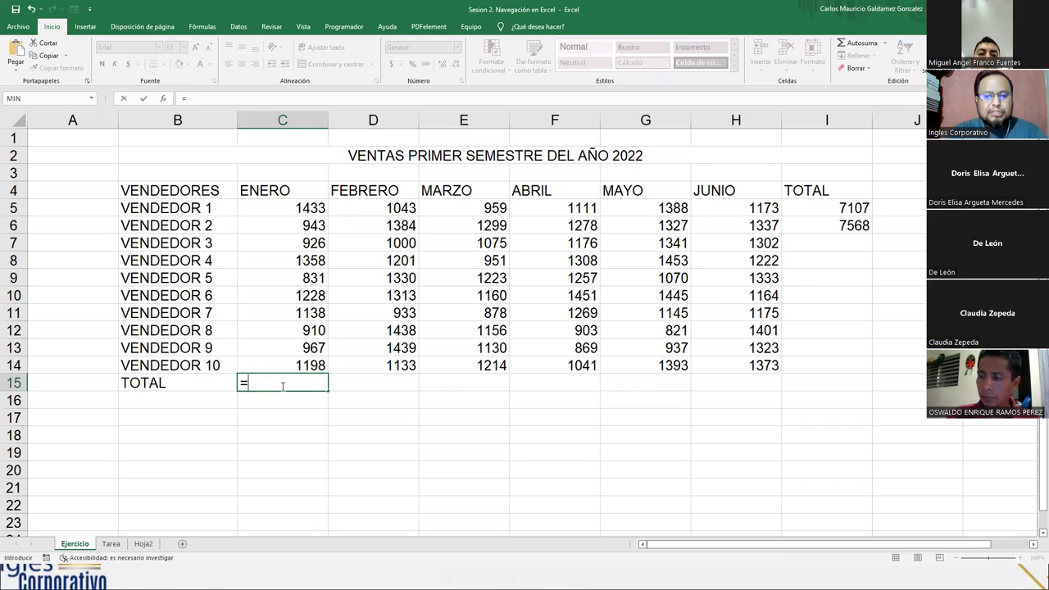
pyautogui.write('suma')
pyautogui.press('Tab')
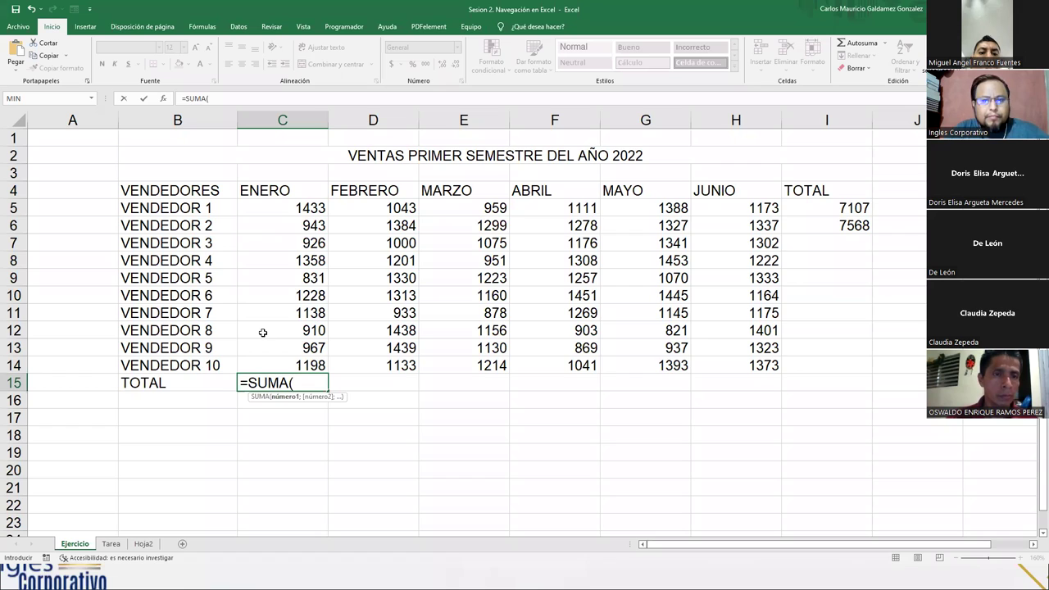
pyautogui.click(300, 383)
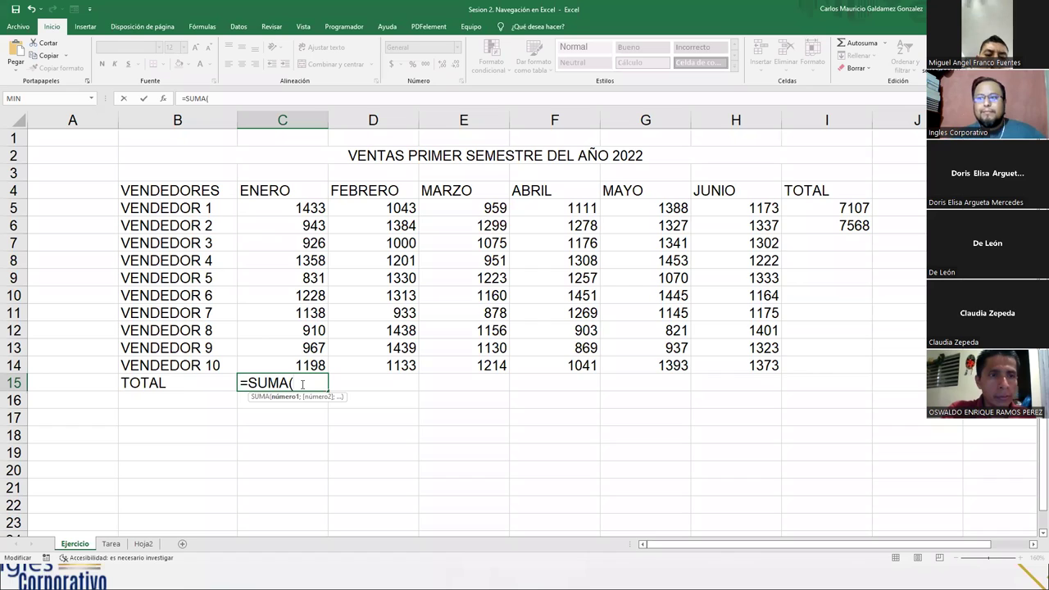
pyautogui.click(278, 207)
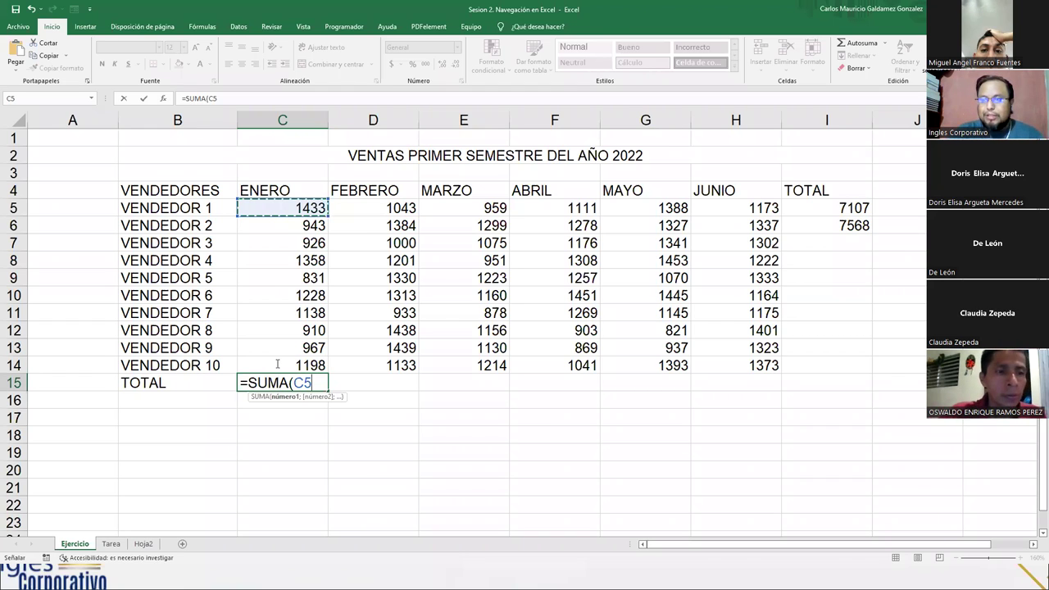
pyautogui.press('F8')
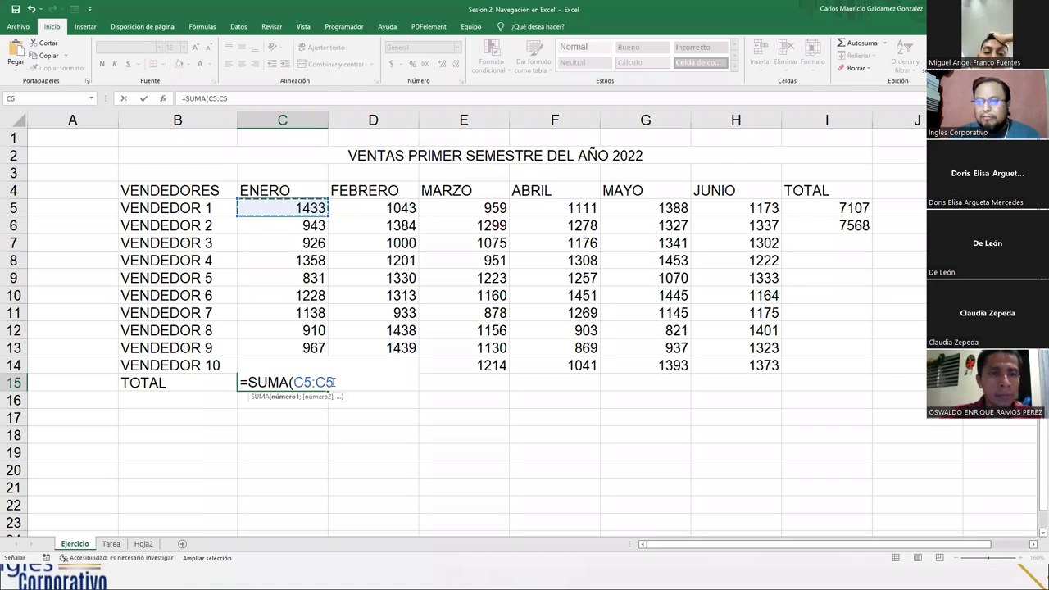
pyautogui.press('BackSpace')
pyautogui.write('14')
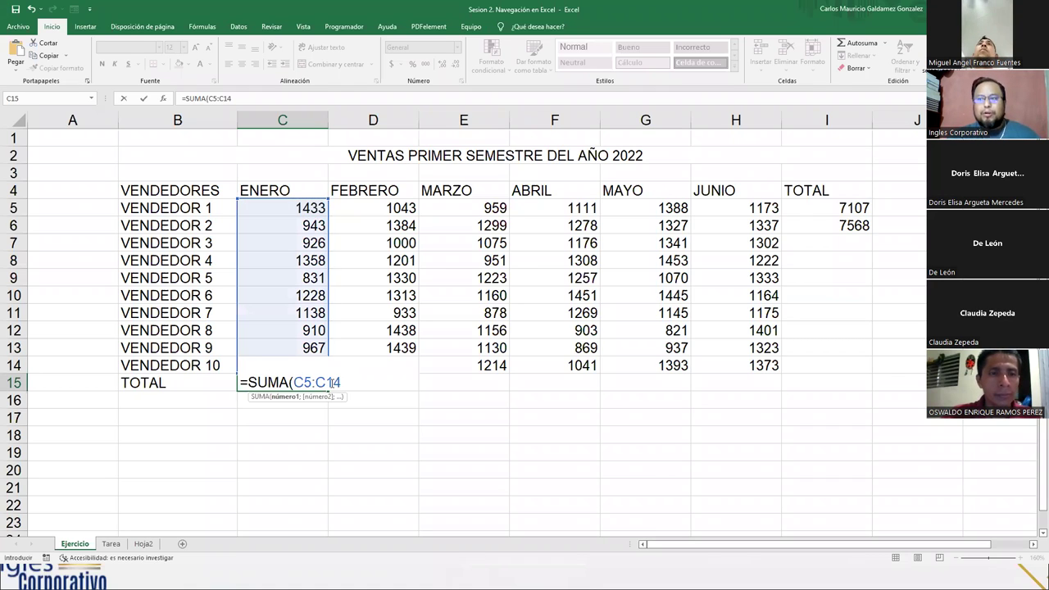
pyautogui.write(')')
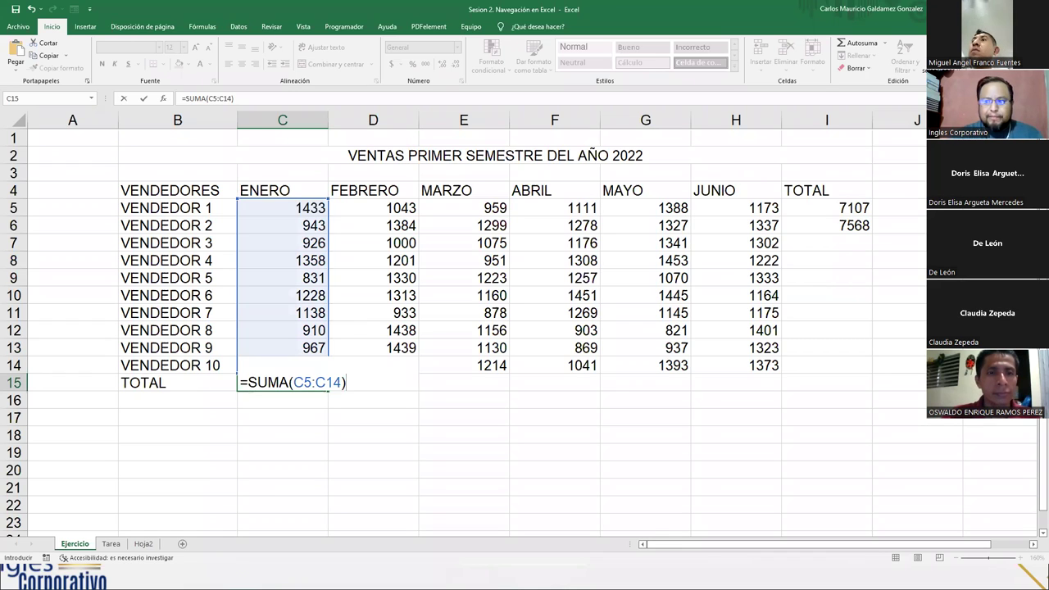
pyautogui.press('Return')
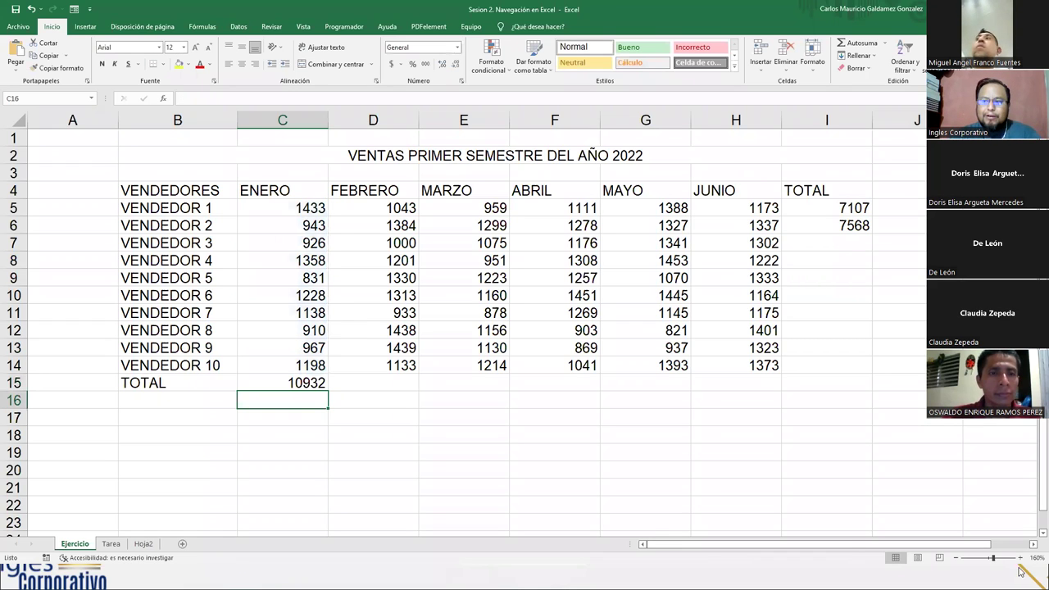
pyautogui.click(276, 383)
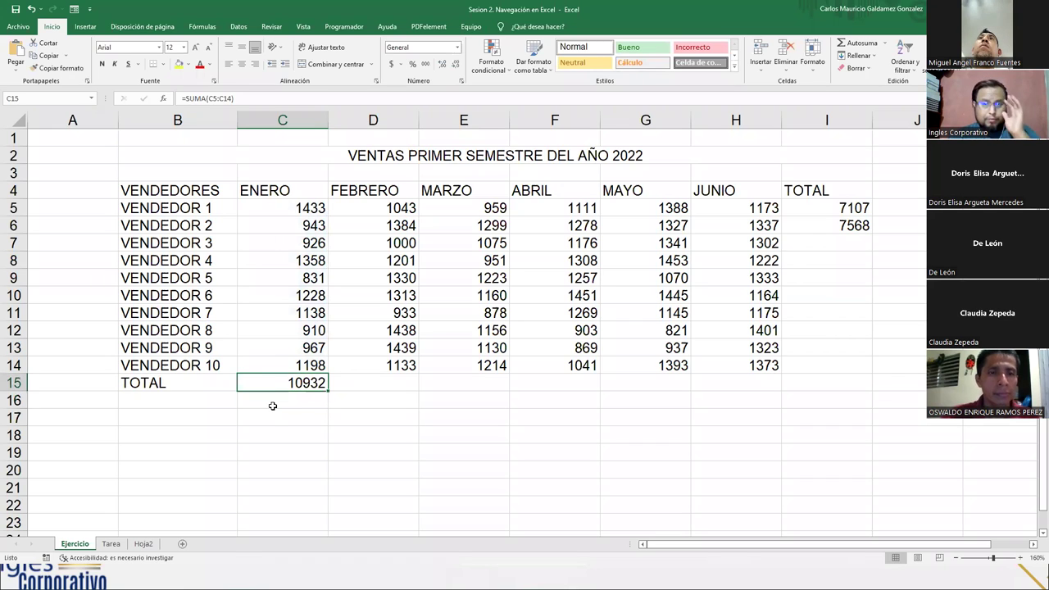
# Total FEBRERO's sales in D15 with SUMA, correcting the mistyped b5:b14 range to D5:D14.
pyautogui.click(381, 383)
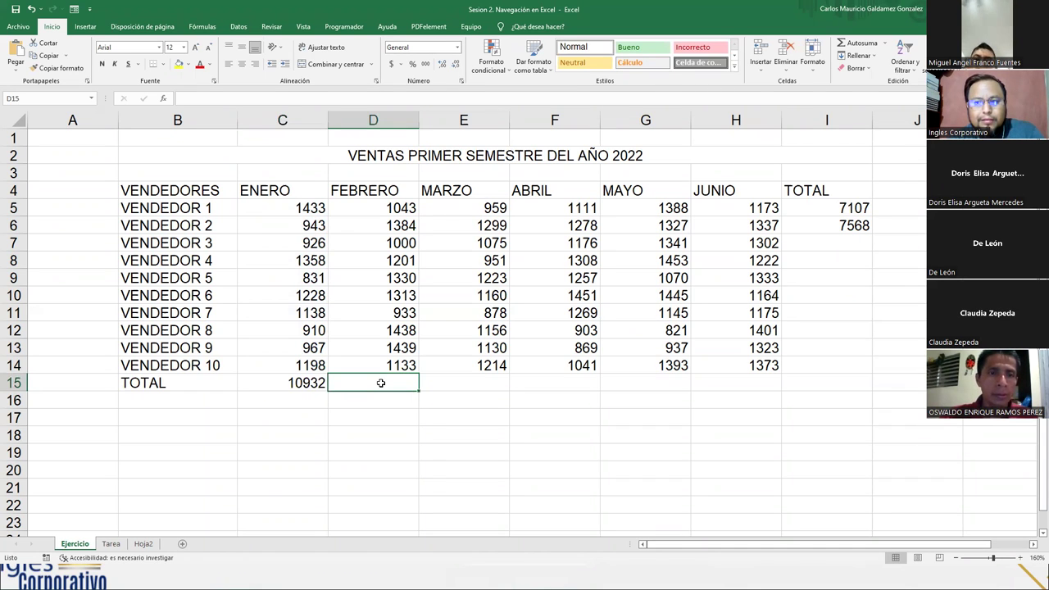
pyautogui.write('=SUMA(')
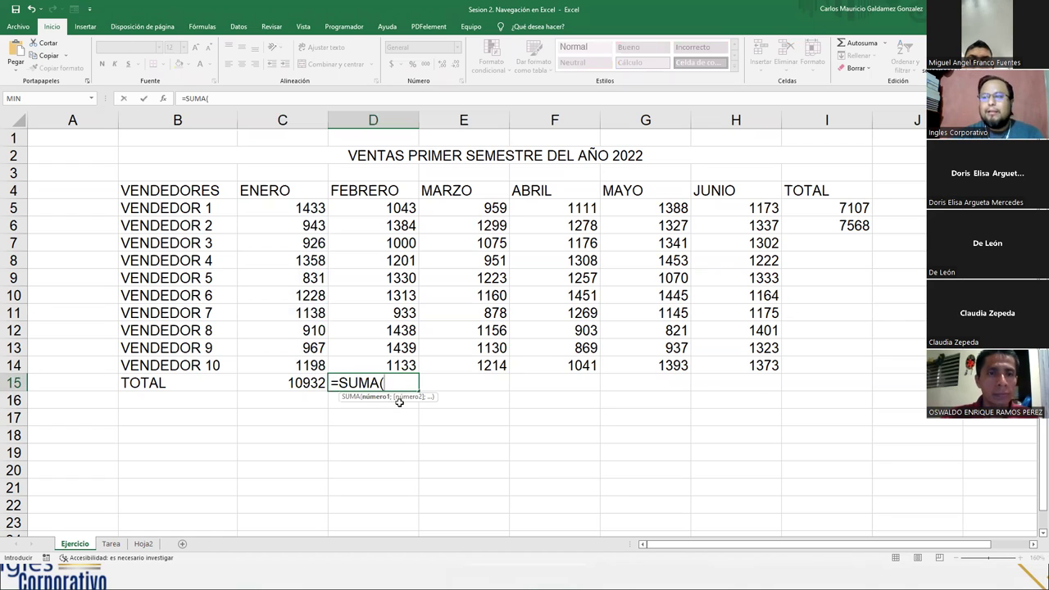
pyautogui.write('b5:')
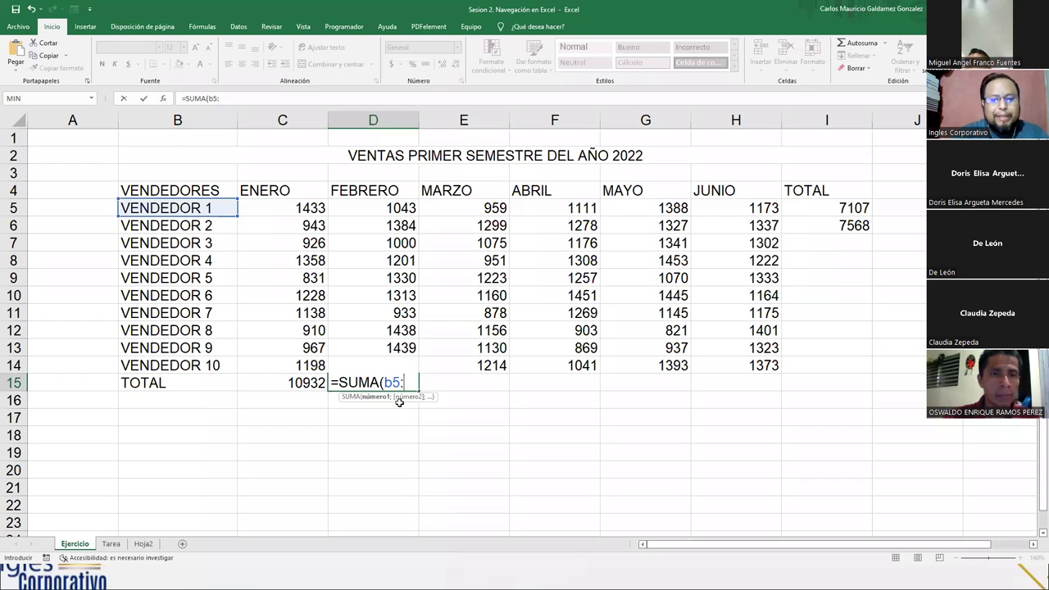
pyautogui.write('b14)')
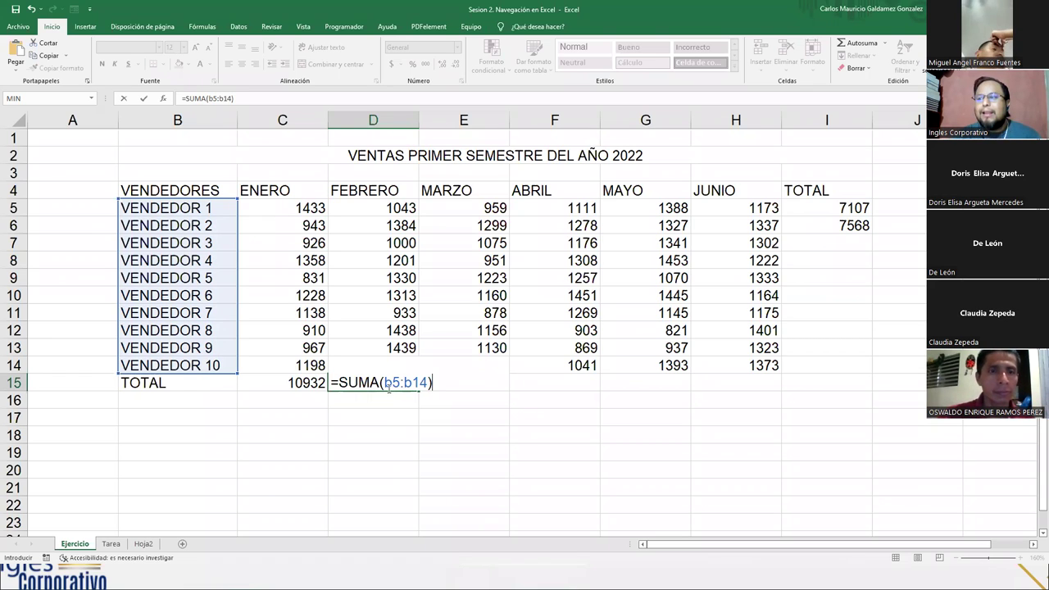
pyautogui.click(392, 388)
pyautogui.press('BackSpace')
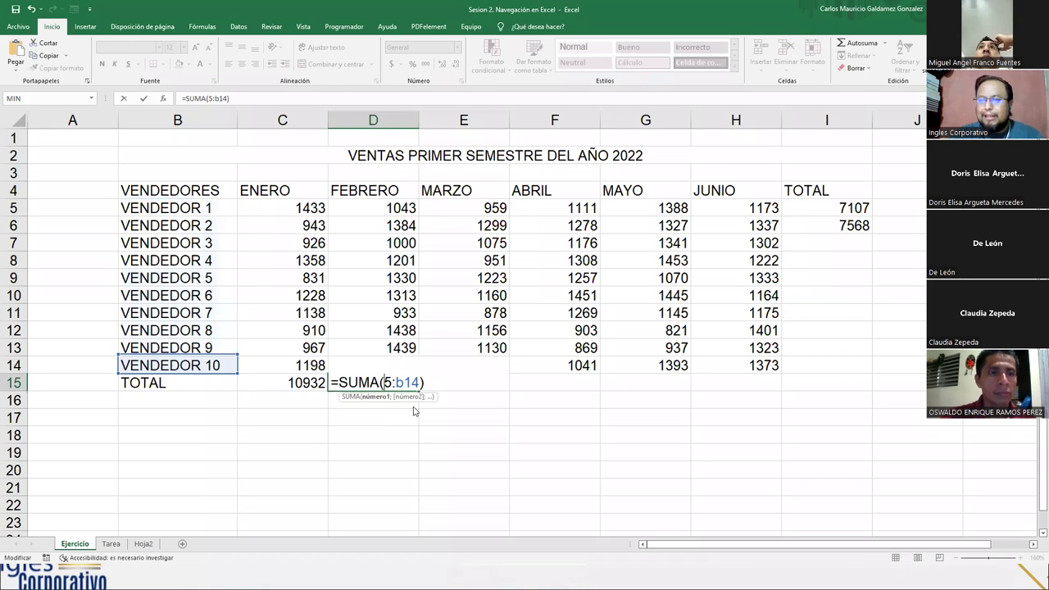
pyautogui.write('D')
pyautogui.press('Right')
pyautogui.press('Right')
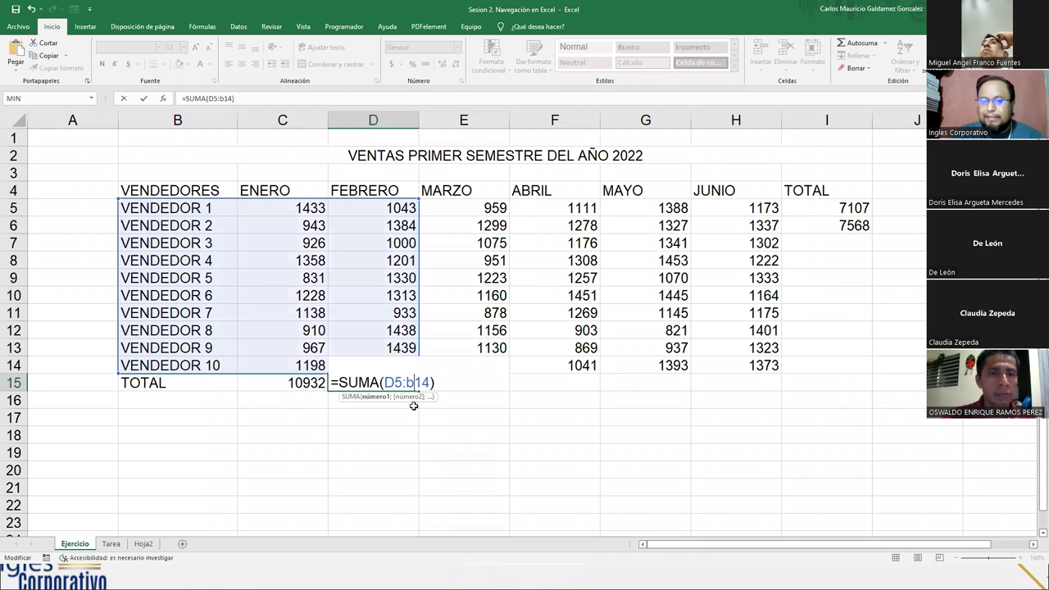
pyautogui.press('Delete')
pyautogui.write('D')
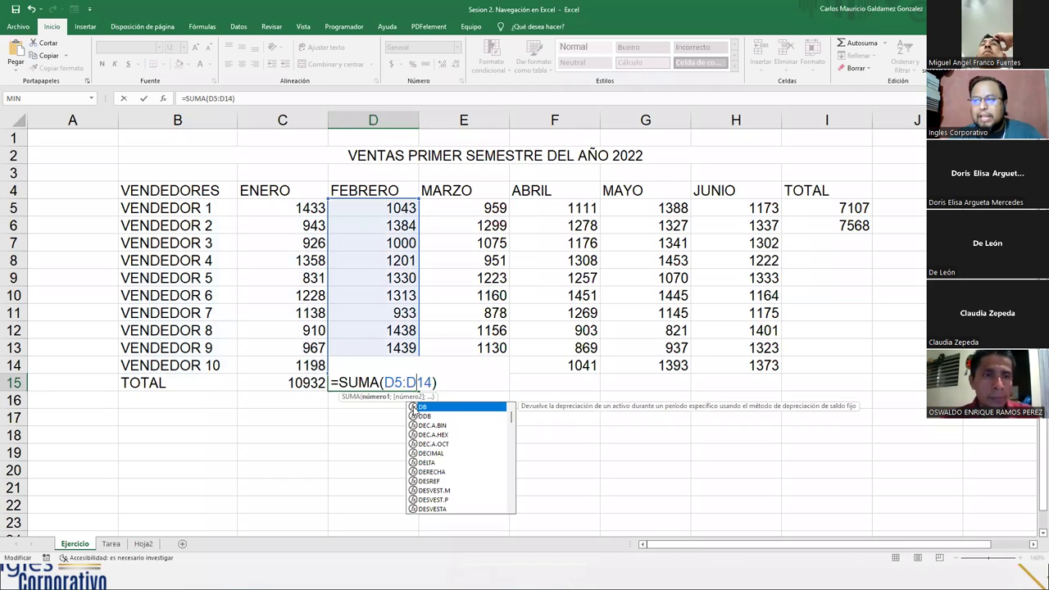
pyautogui.press('Return')
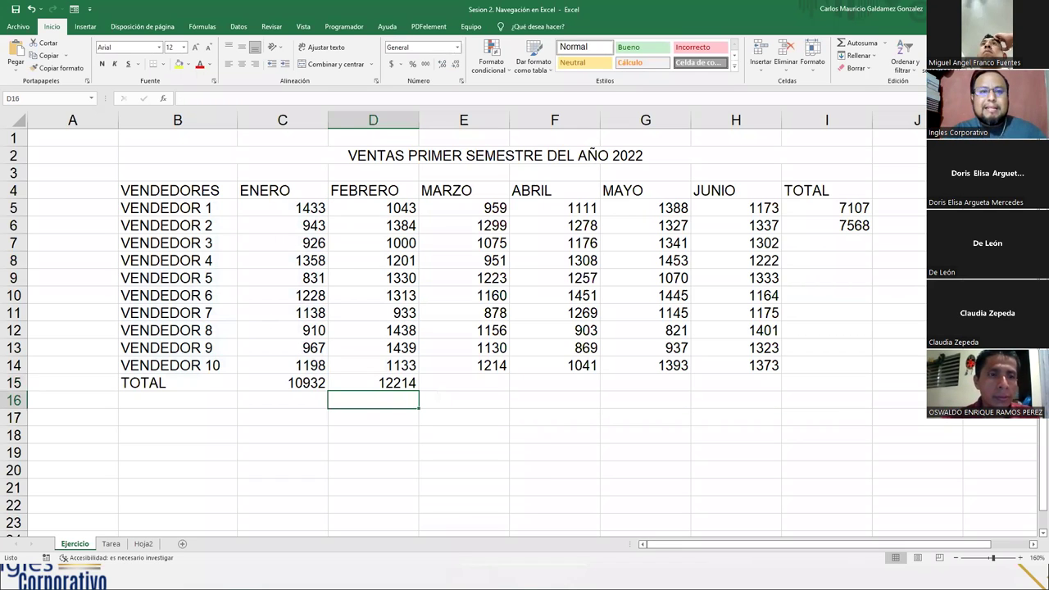
# Compare the cell-by-cell addition formulas in I5 and I6 with the SUMA range formula in C15.
pyautogui.doubleClick(830, 225)
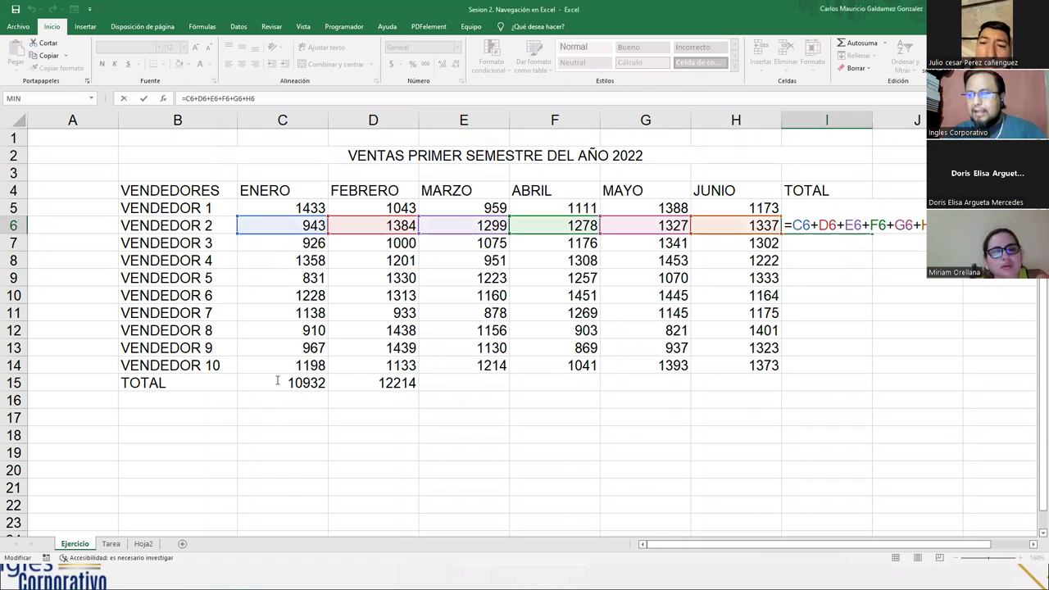
pyautogui.doubleClick(277, 380)
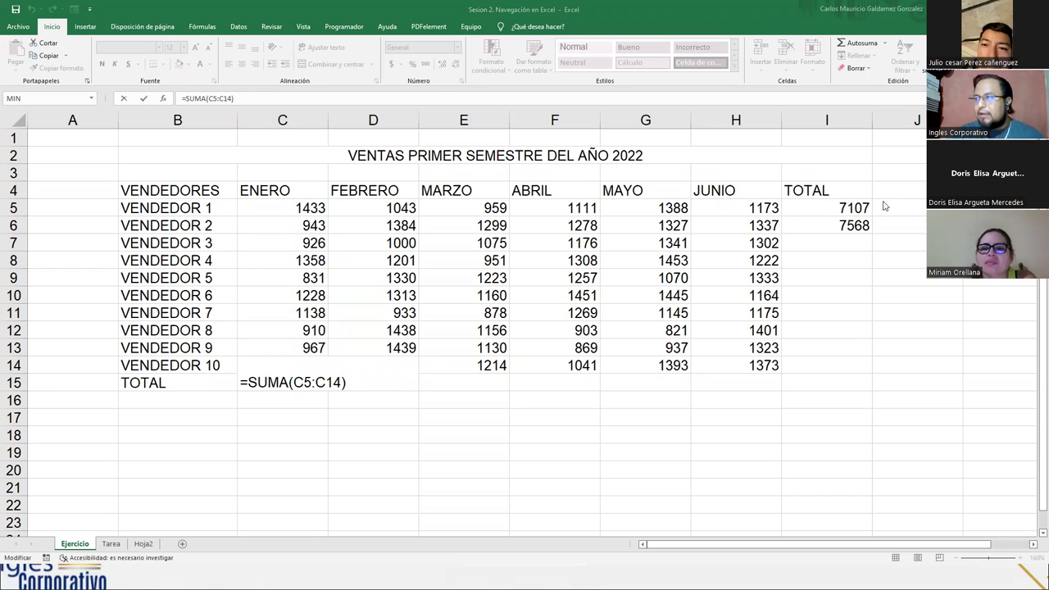
pyautogui.hotkey('ctrl', 'Return')
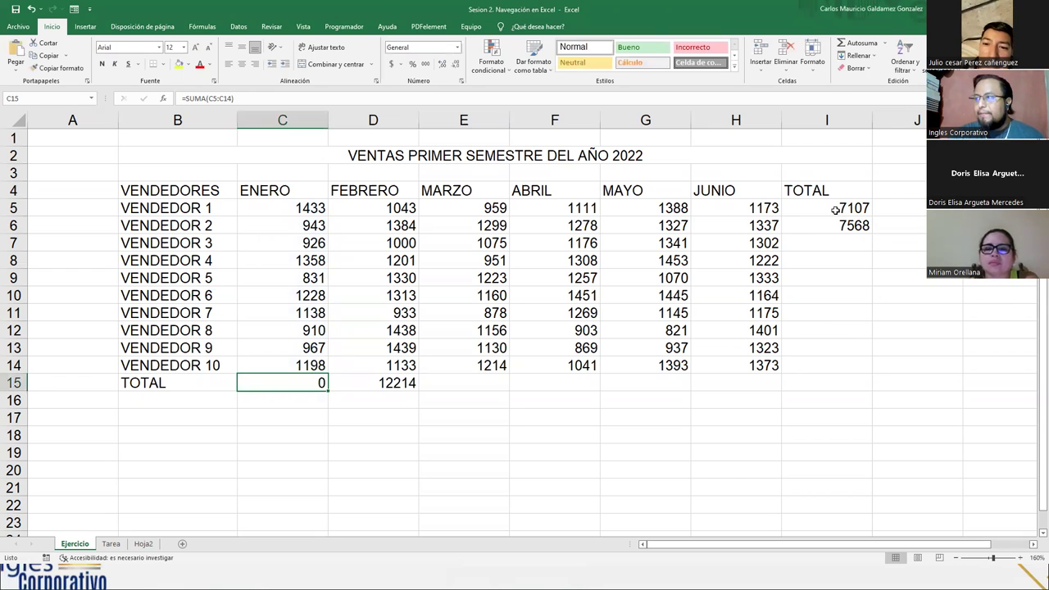
pyautogui.click(836, 210)
pyautogui.click(283, 382)
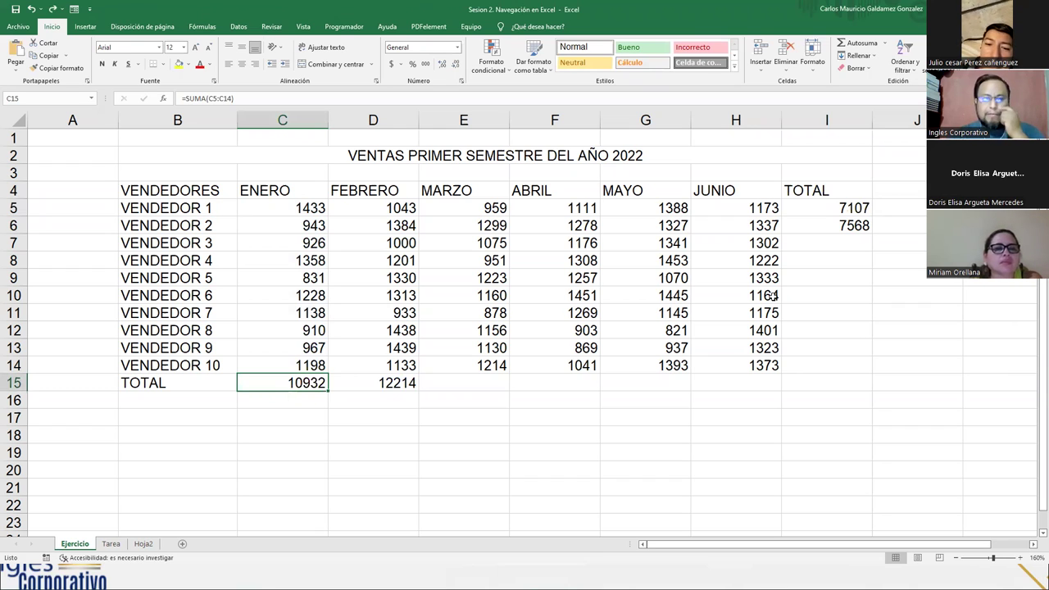
pyautogui.click(824, 211)
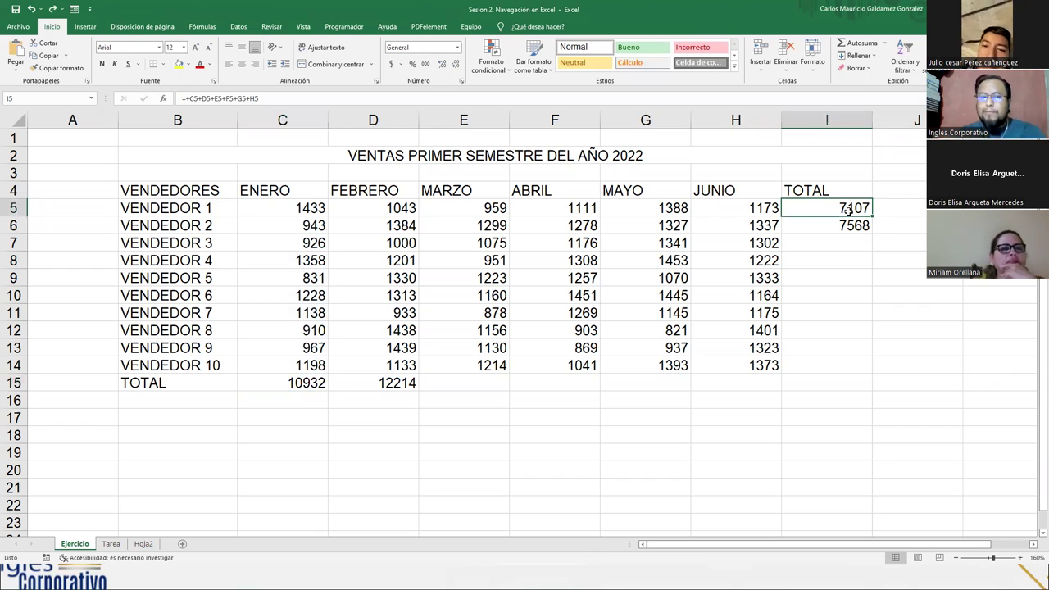
# Fill the ENERO total formula from C15 across to H15 and the Vendedor 1 total from I5 down to I14.
pyautogui.click(277, 386)
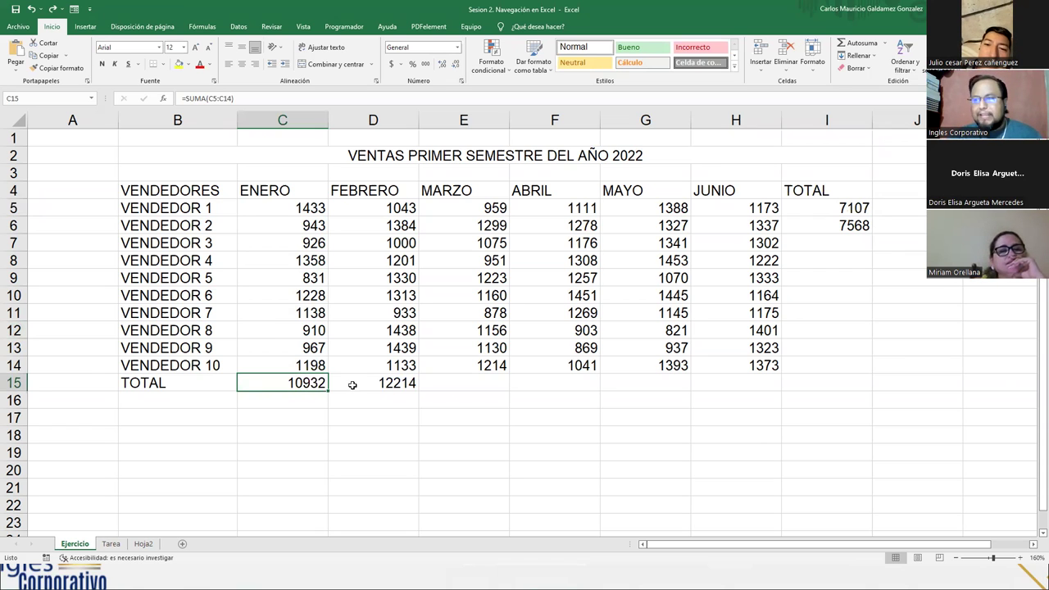
pyautogui.moveTo(326, 393); pyautogui.dragTo(754, 382)
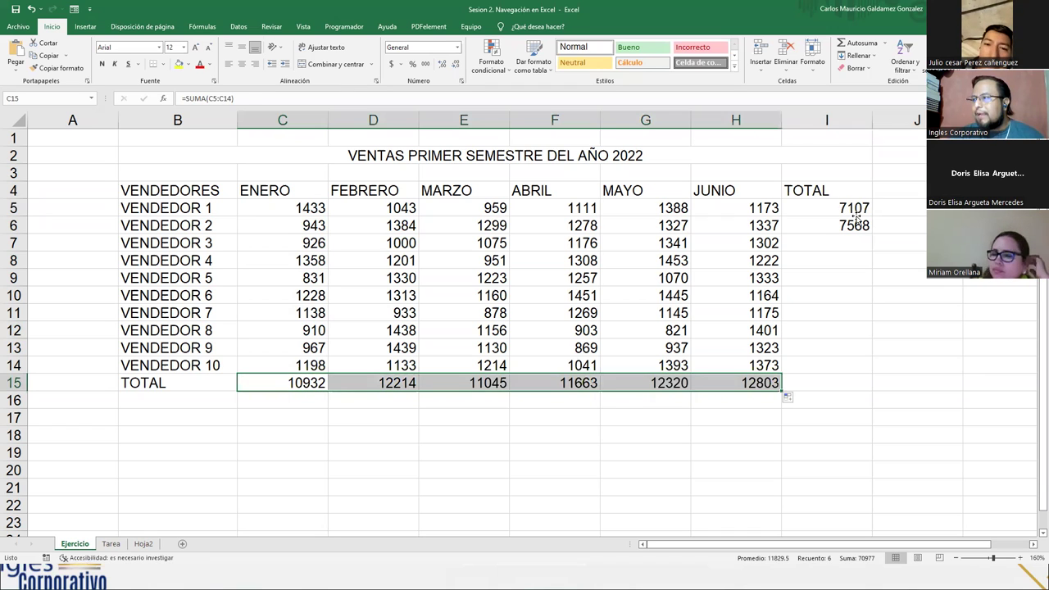
pyautogui.click(840, 208)
pyautogui.moveTo(870, 217); pyautogui.dragTo(849, 376)
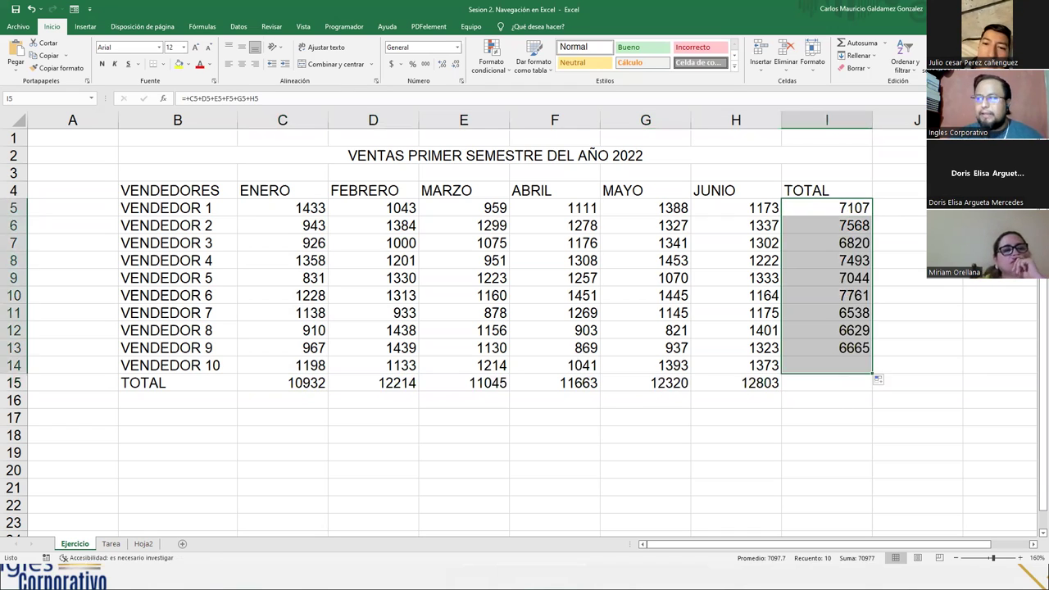
# Calculate the grand total of the TOTAL column in I15 with AutoSum, using =SUMA(I5:I14).
pyautogui.click(851, 378)
pyautogui.click(858, 43)
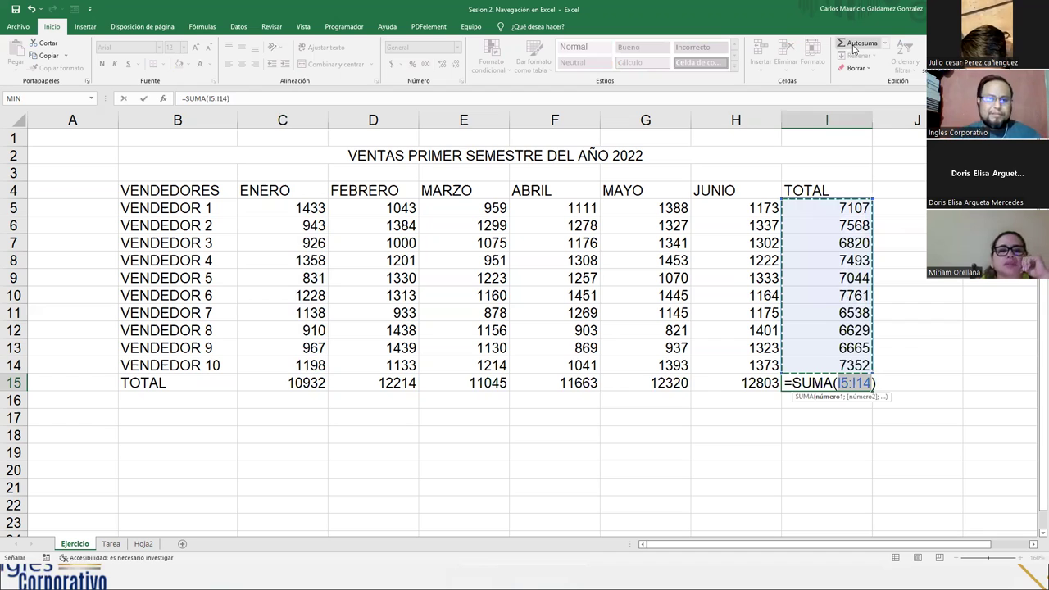
pyautogui.press('Return')
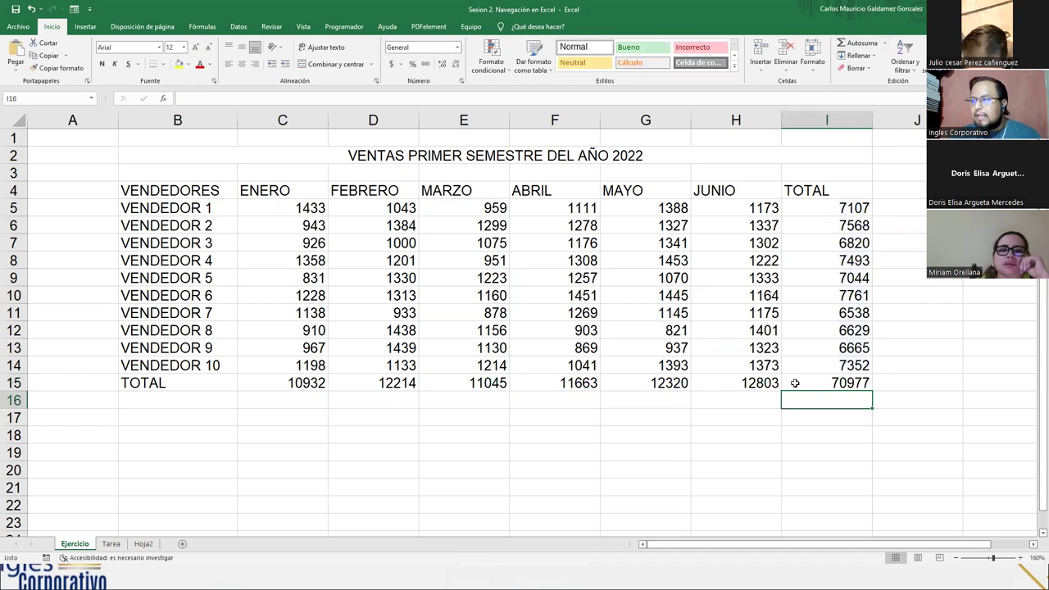
pyautogui.press('Up')
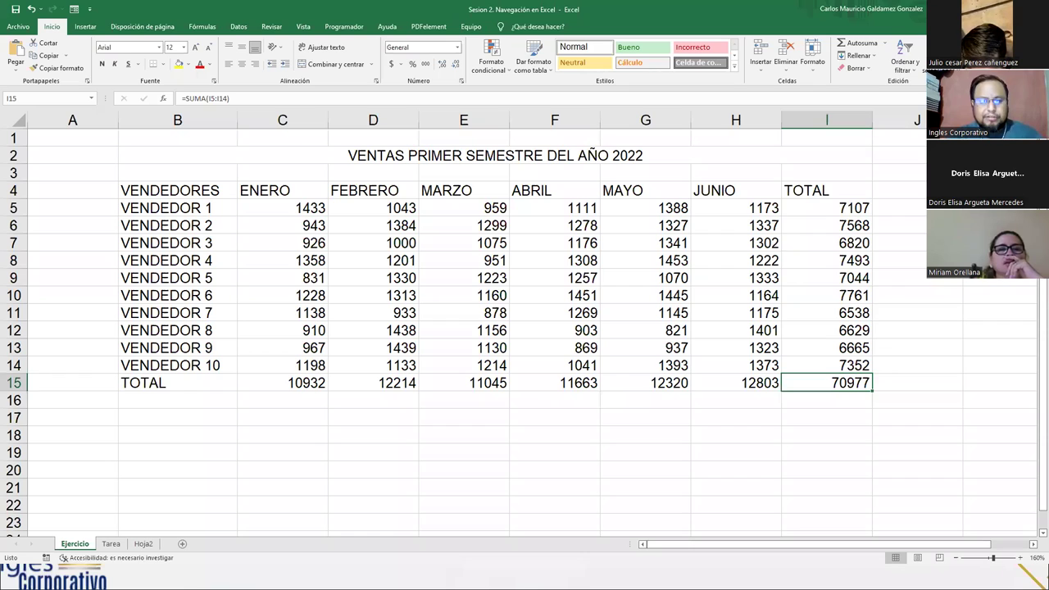
pyautogui.click(646, 401)
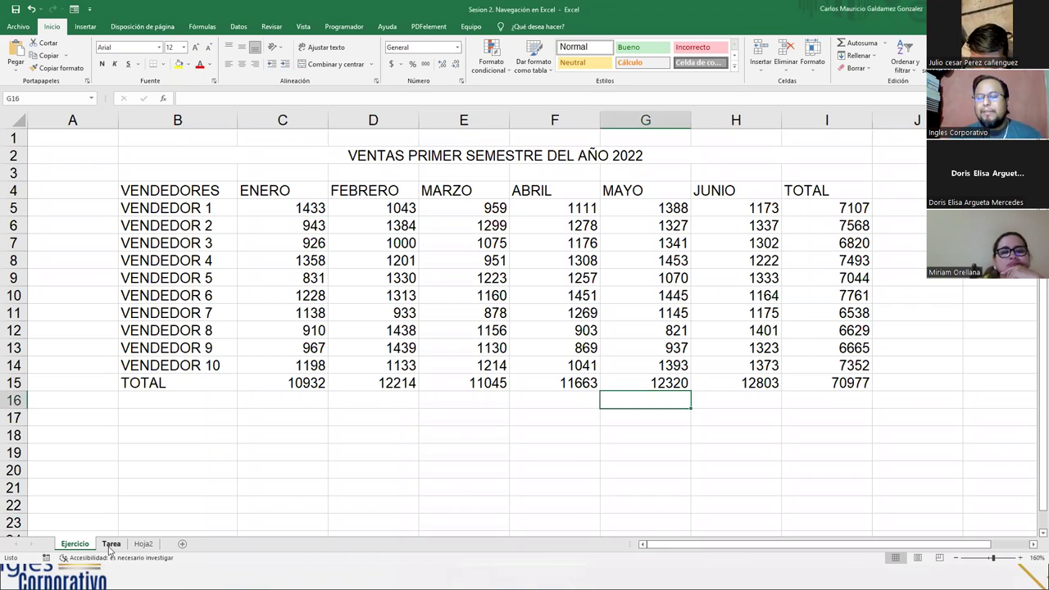
# Clear the percentages under % de Venta in J5:J15 on the Tarea sheet, then return to the Ejercicio sheet.
pyautogui.click(110, 545)
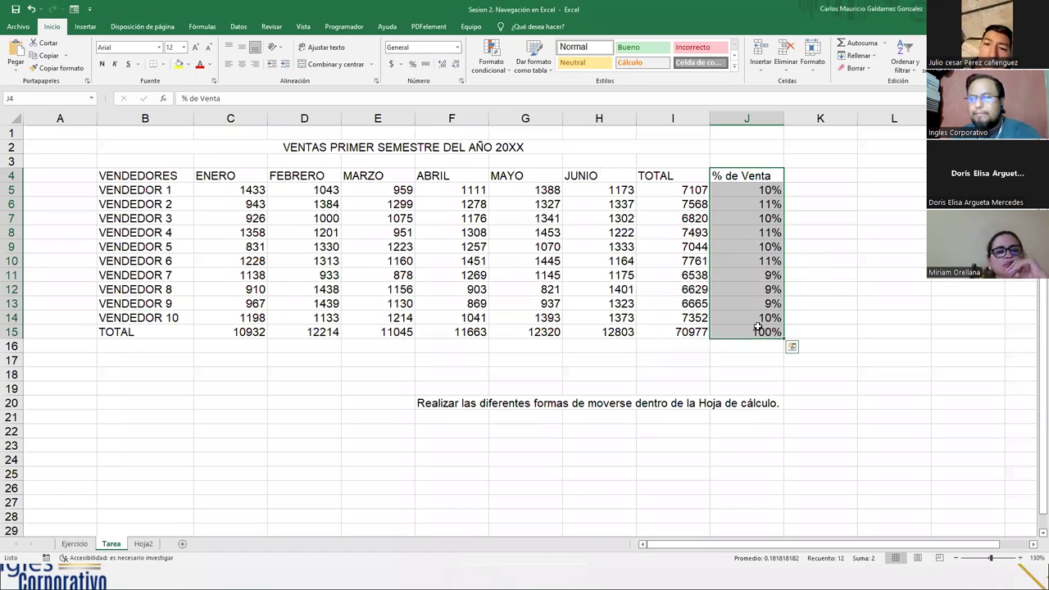
pyautogui.hotkey('ctrl', 'z')
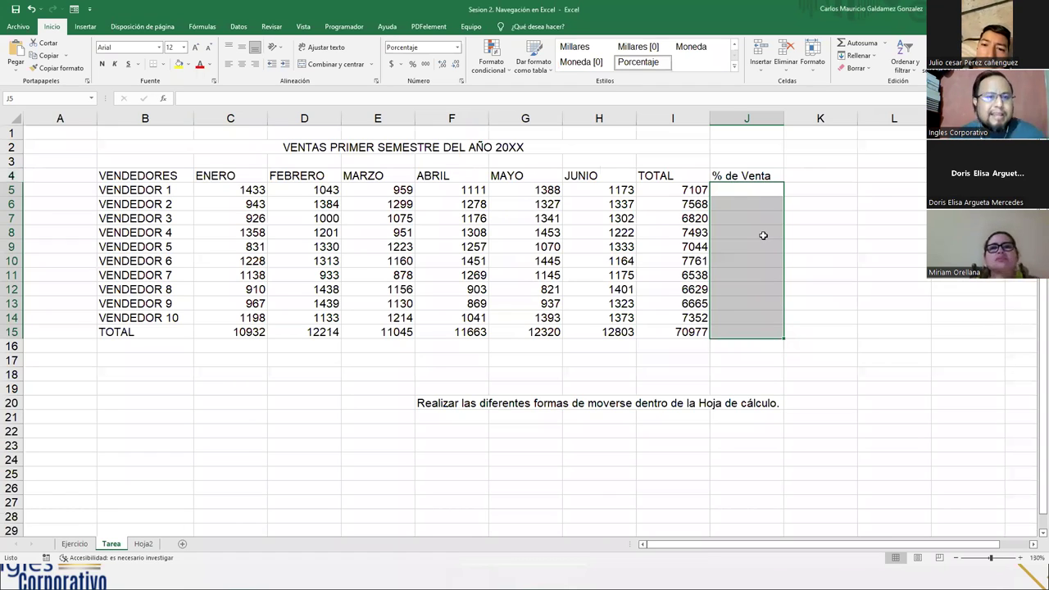
pyautogui.press('Up')
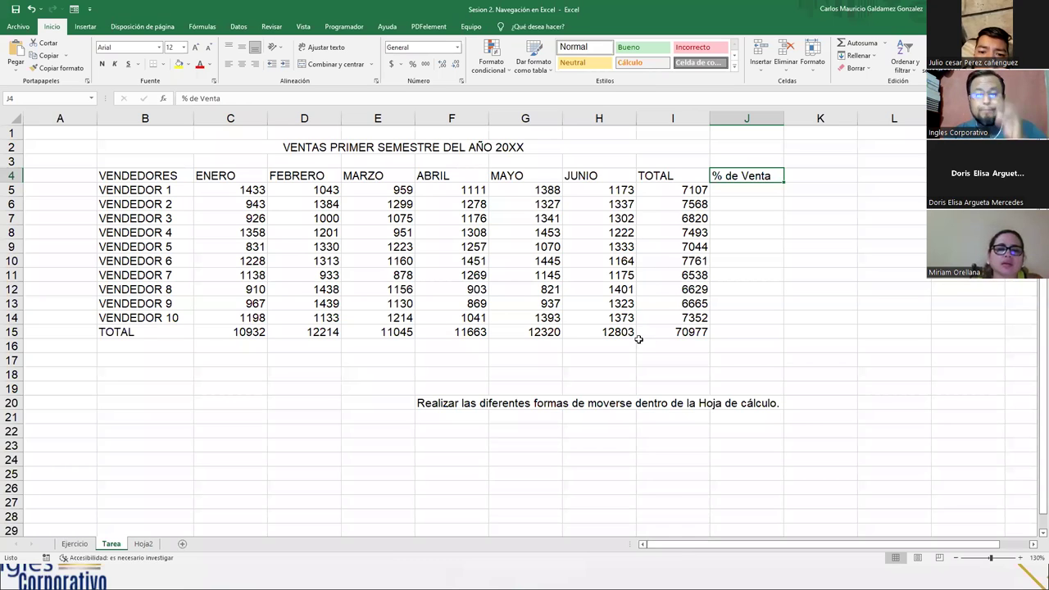
pyautogui.hotkey('ctrl', 'pageup')
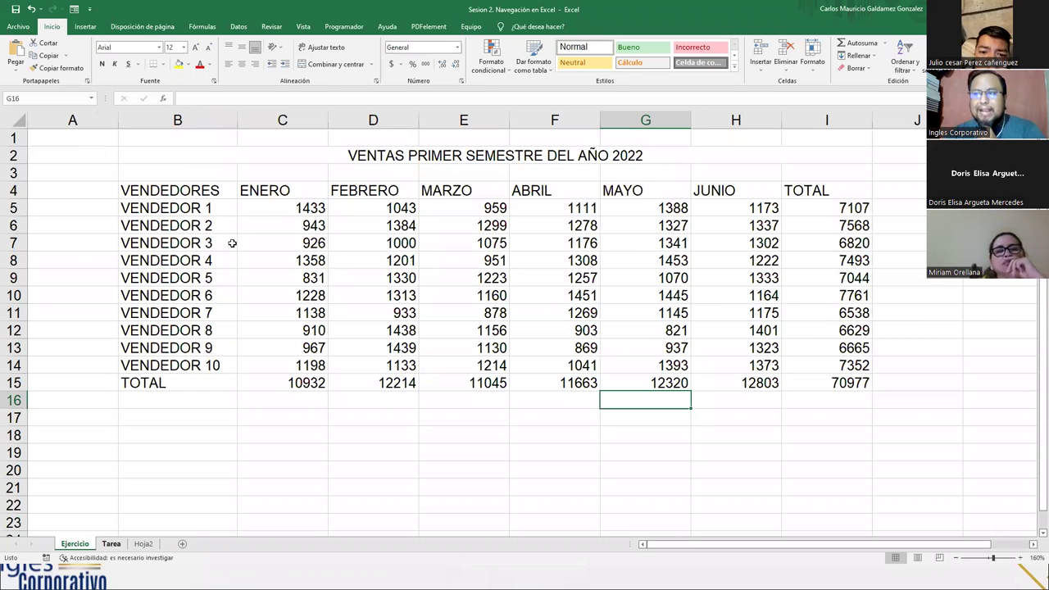
# Select the sales table on the Ejercicio sheet and move to the Vendedor 1 percentage cell J5 on the Tarea sheet.
pyautogui.hotkey('ctrl', 'a')
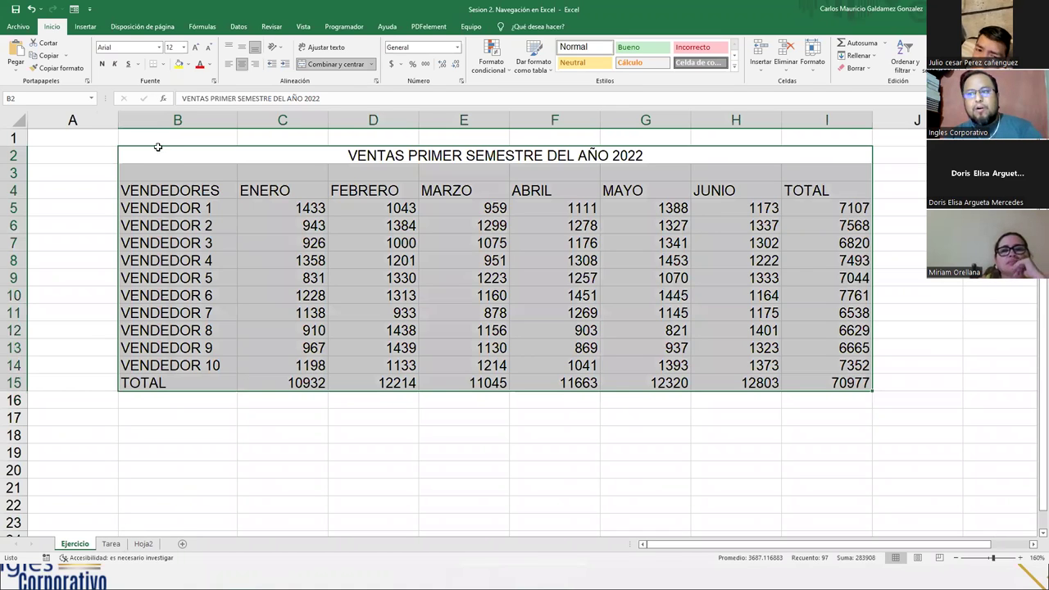
pyautogui.hotkey('ctrl', 'c')
pyautogui.hotkey('ctrl', 'pagedown')
pyautogui.press('Escape')
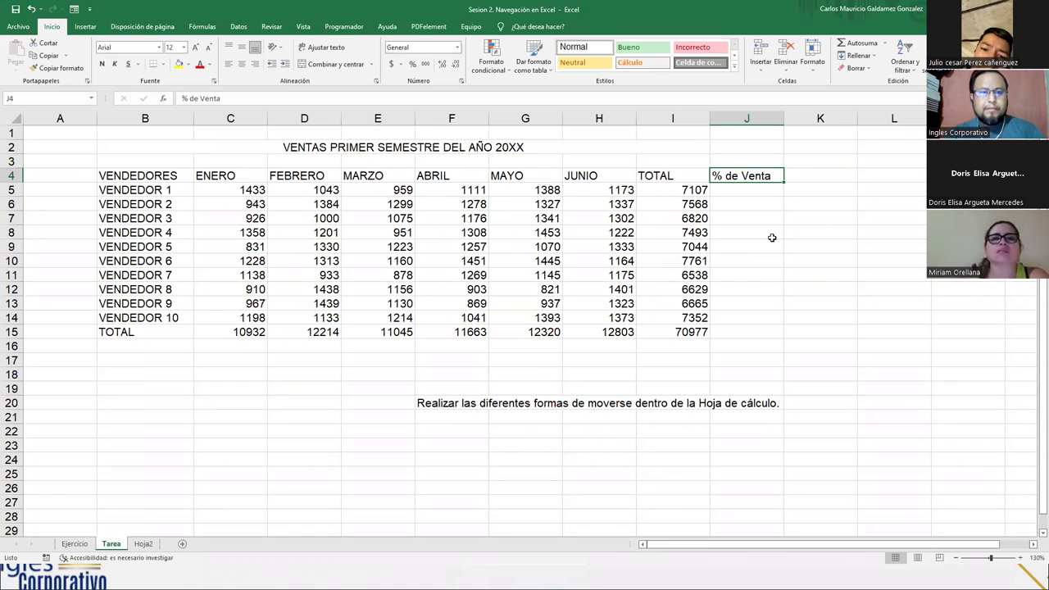
pyautogui.press('Return')
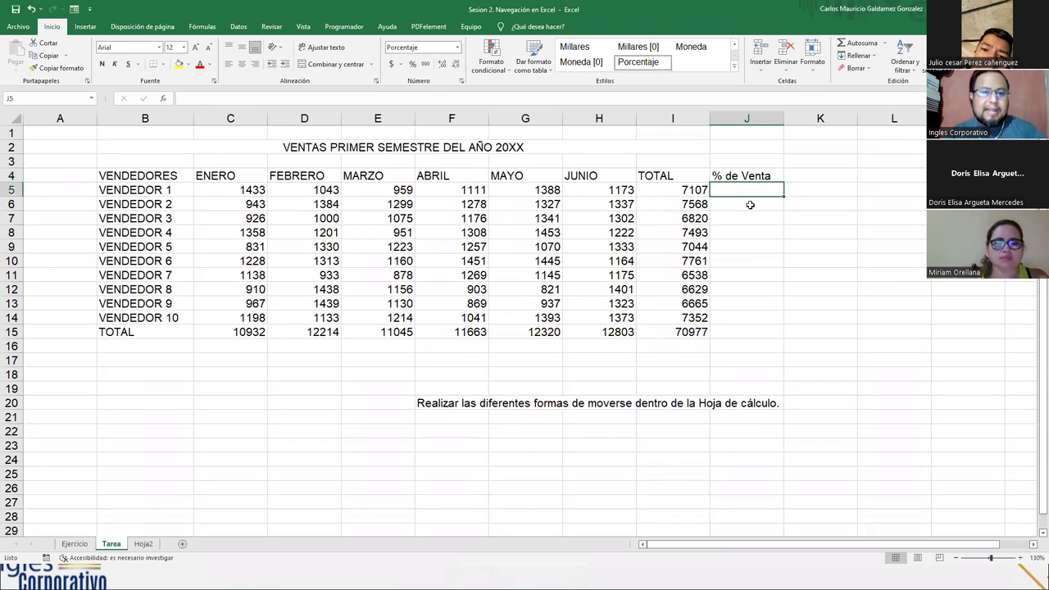
# Highlight the grand total in I15 with a yellow fill and bold text.
pyautogui.click(672, 189)
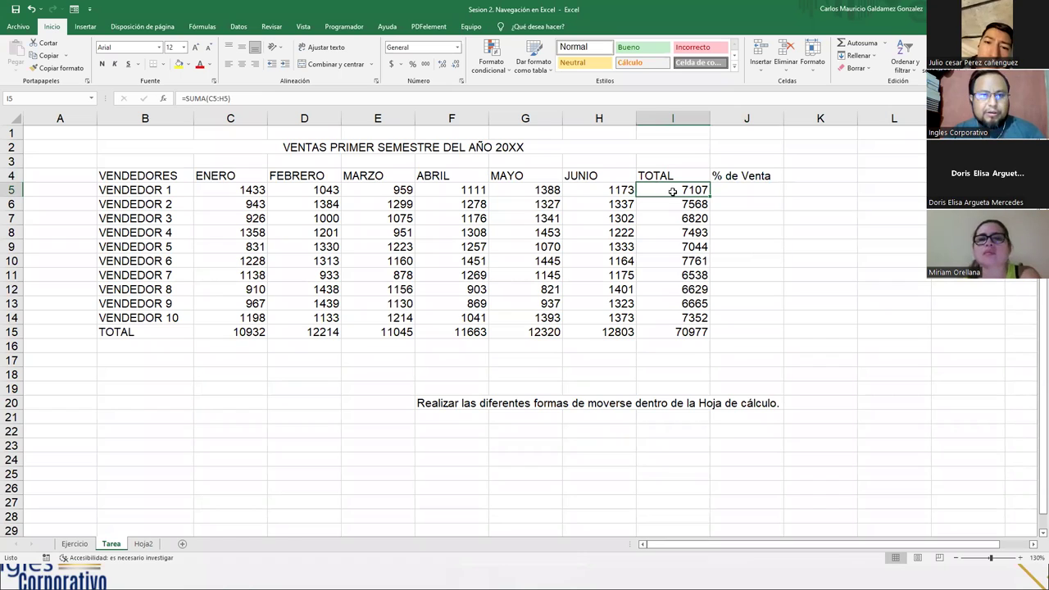
pyautogui.click(685, 332)
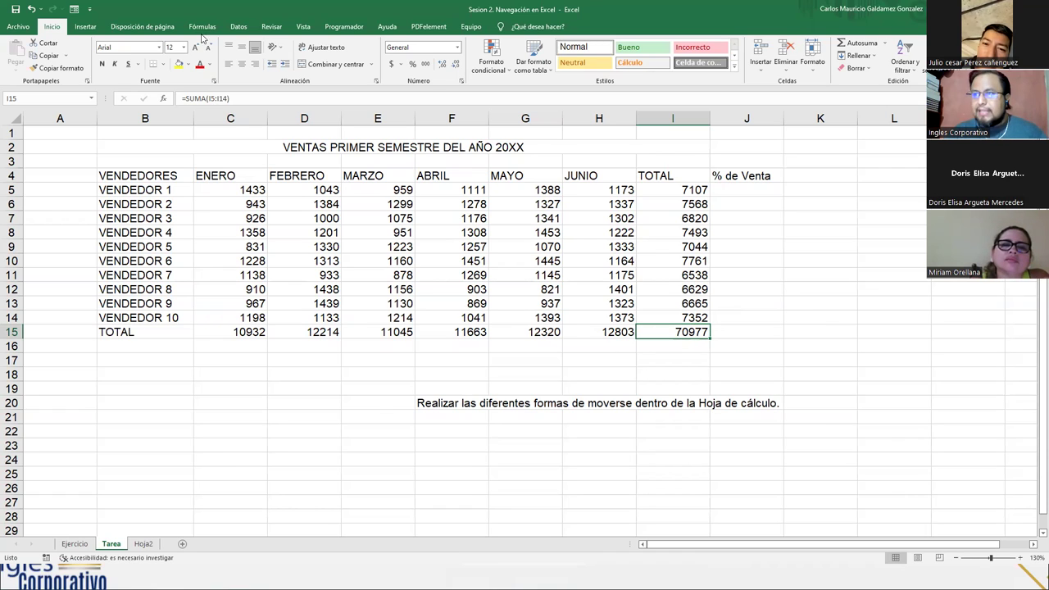
pyautogui.click(180, 65)
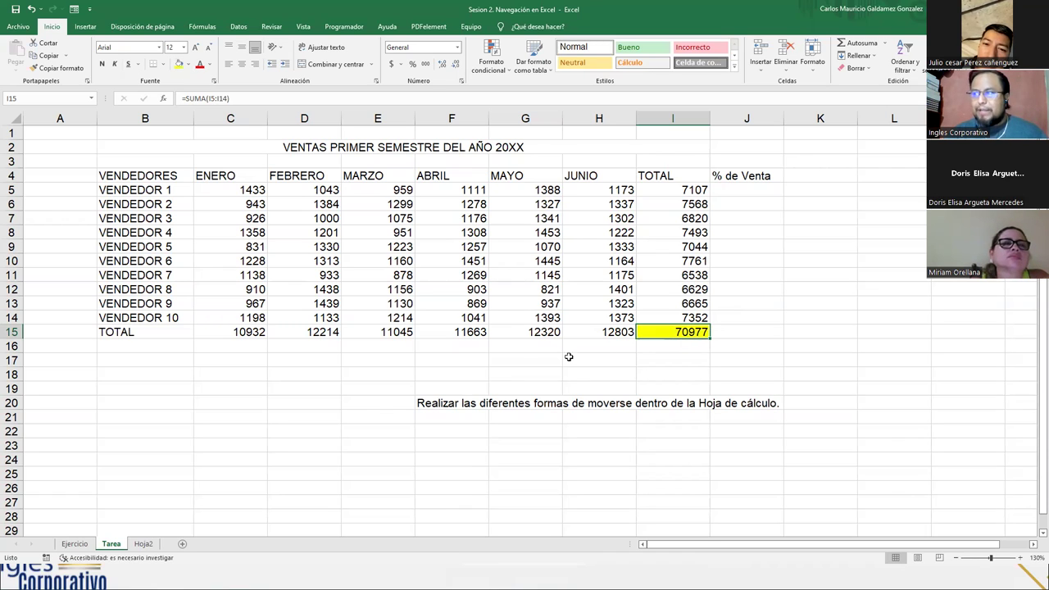
pyautogui.click(102, 64)
# Examine how the monthly sales in C5:H14 and the vendor totals in I5:I14 make up the grand total in I15.
pyautogui.moveTo(656, 190); pyautogui.dragTo(638, 319)
pyautogui.moveTo(250, 189); pyautogui.dragTo(614, 192)
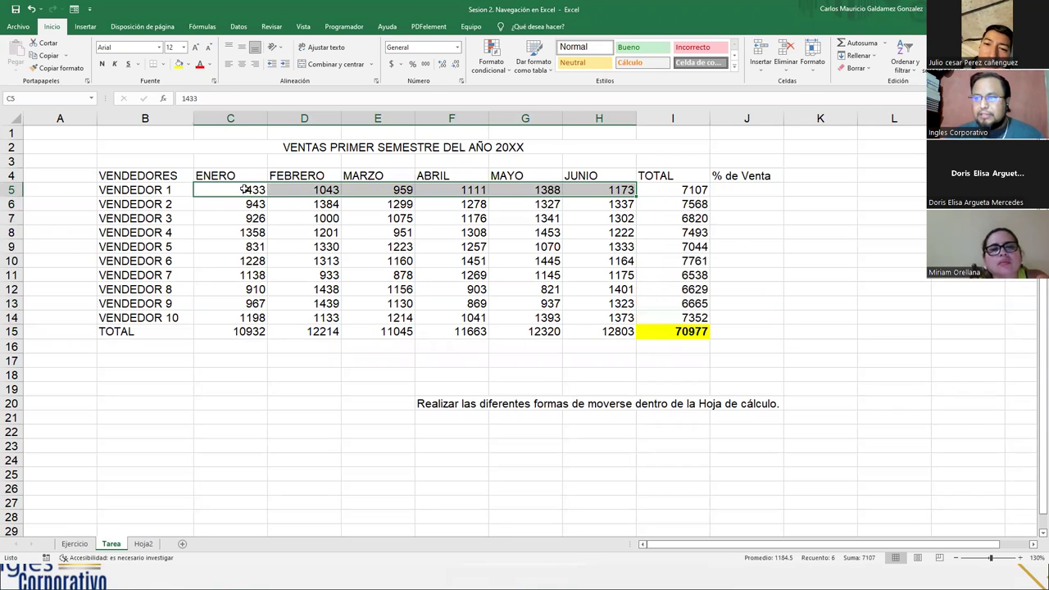
pyautogui.moveTo(242, 190); pyautogui.dragTo(601, 321)
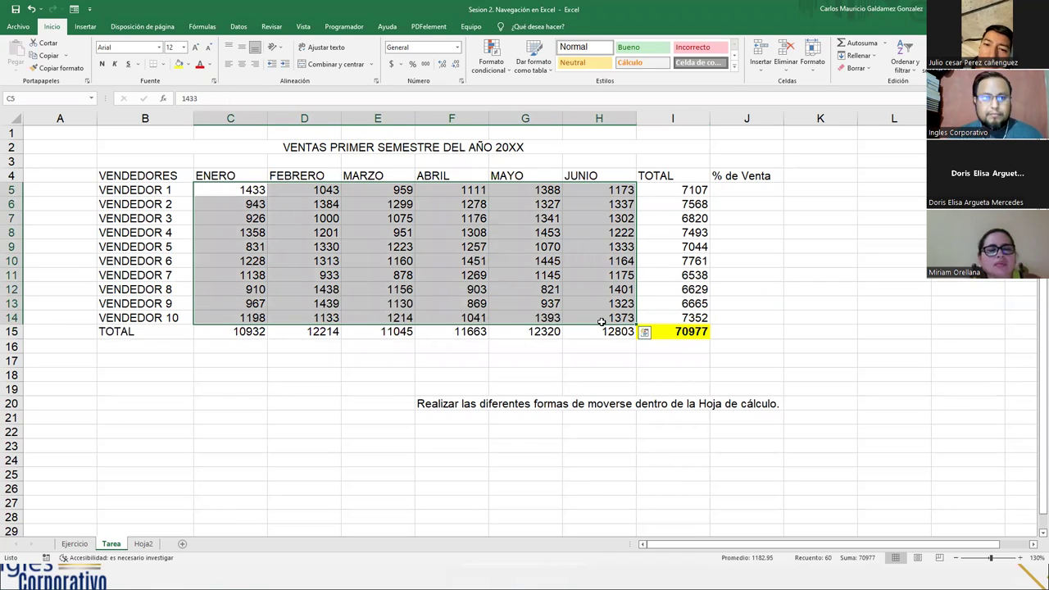
pyautogui.click(679, 335)
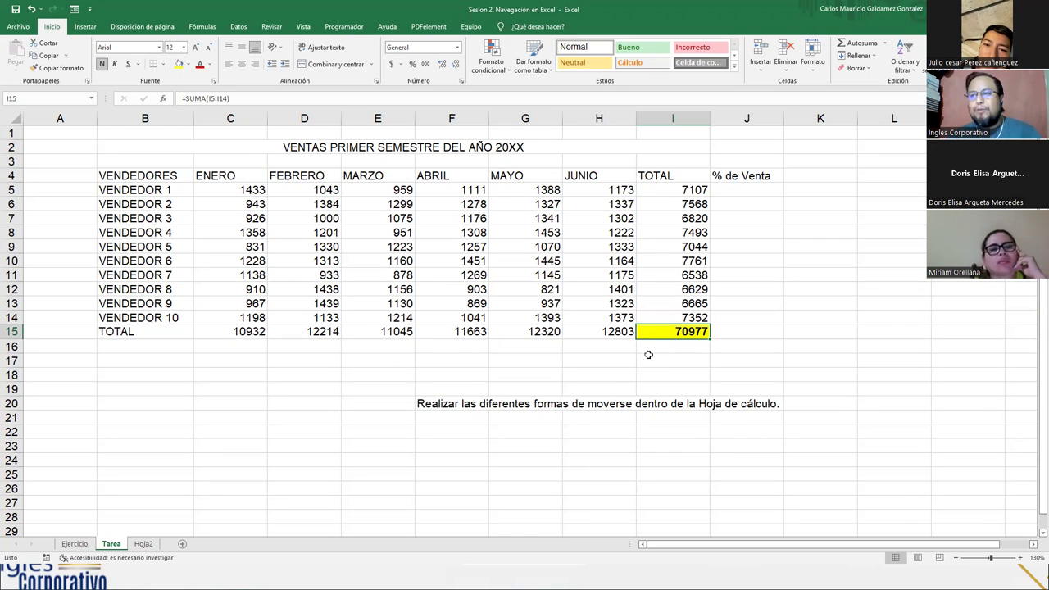
pyautogui.moveTo(248, 186); pyautogui.dragTo(567, 318)
pyautogui.click(697, 291)
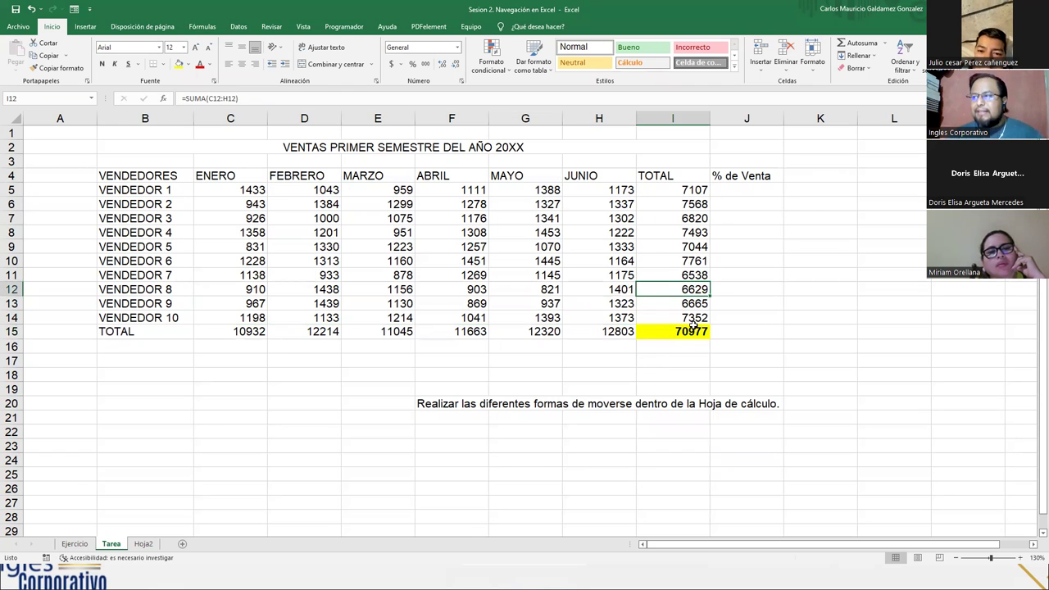
pyautogui.click(660, 334)
pyautogui.moveTo(660, 190); pyautogui.dragTo(666, 320)
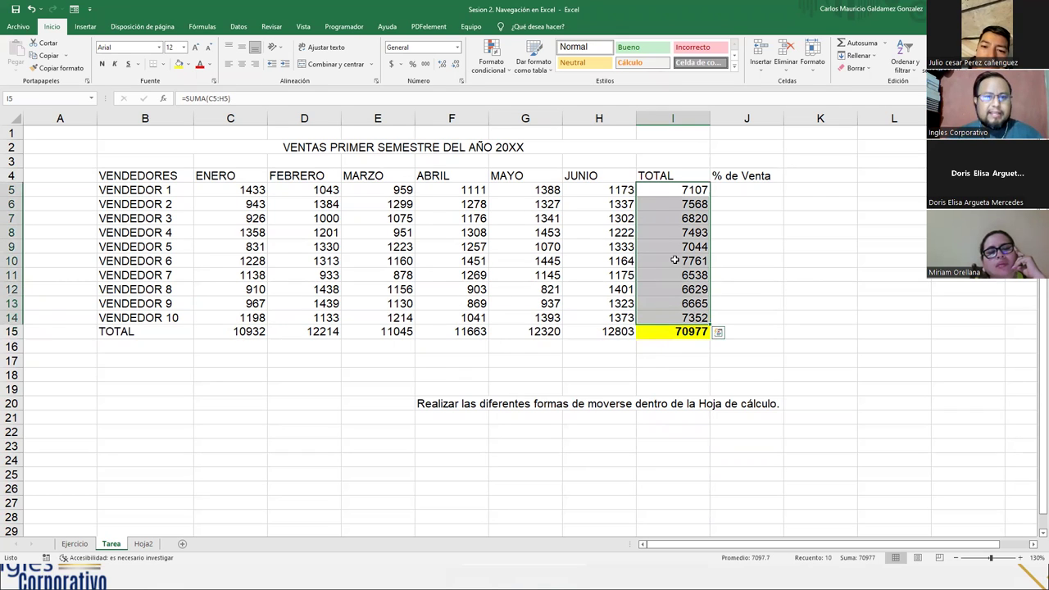
# Calculate Vendedor 1's share of total sales in J5 with =I5/I15.
pyautogui.click(760, 186)
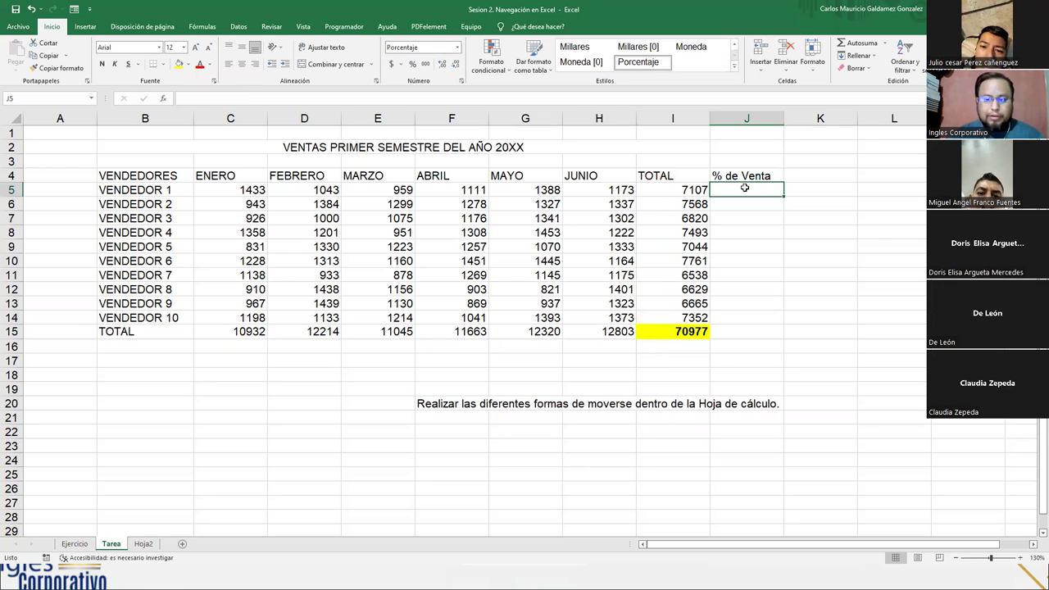
pyautogui.write('=')
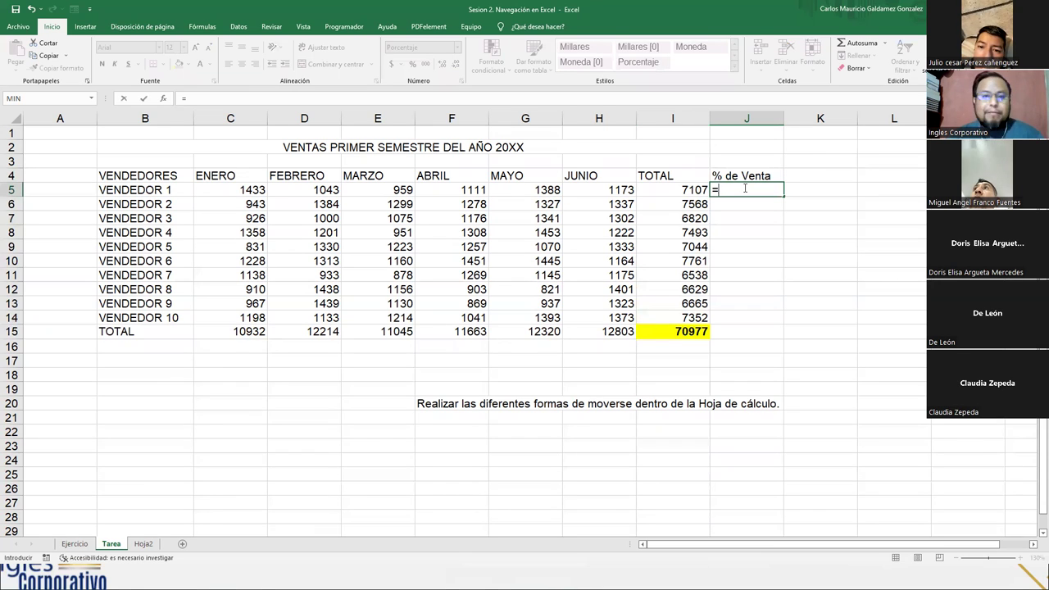
pyautogui.click(666, 189)
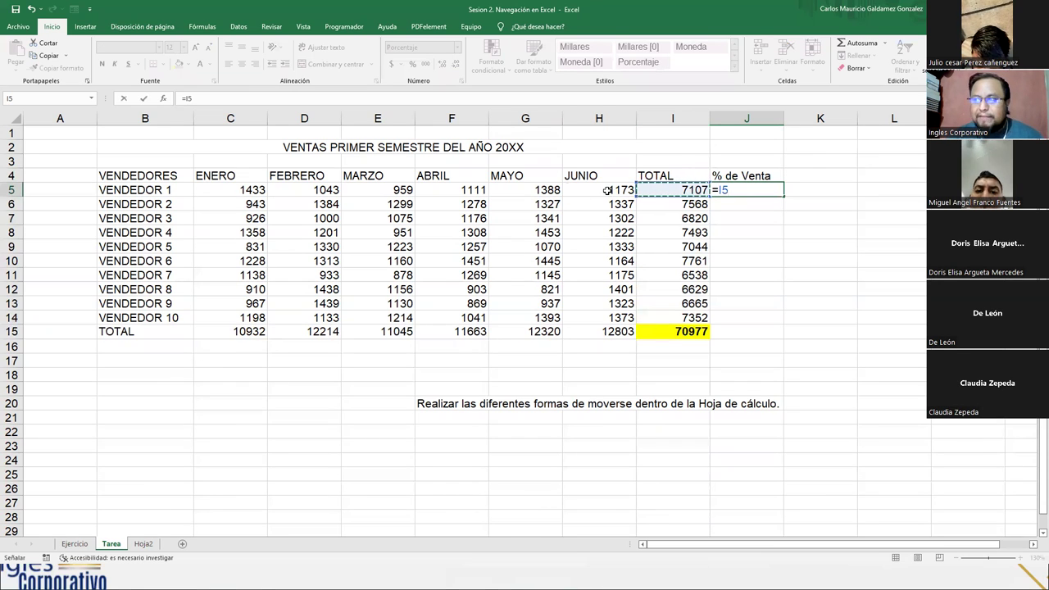
pyautogui.write('/')
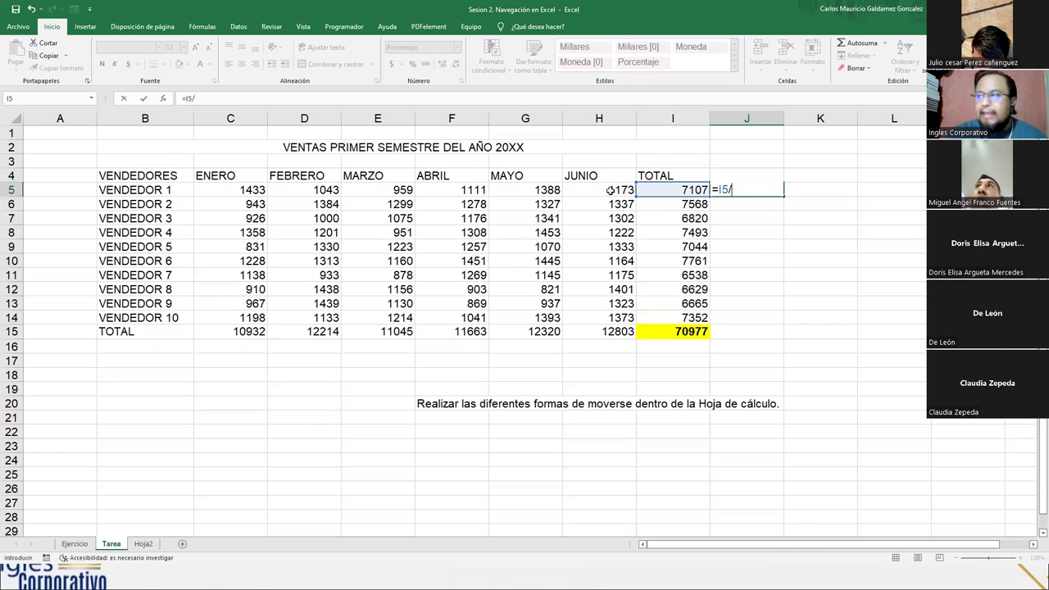
pyautogui.click(661, 332)
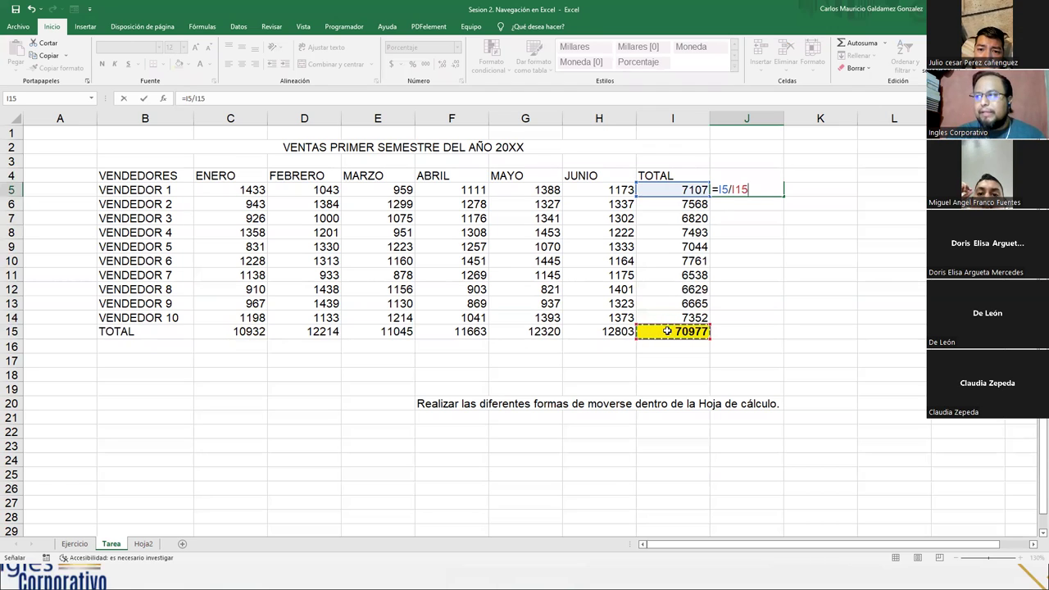
pyautogui.press('Return')
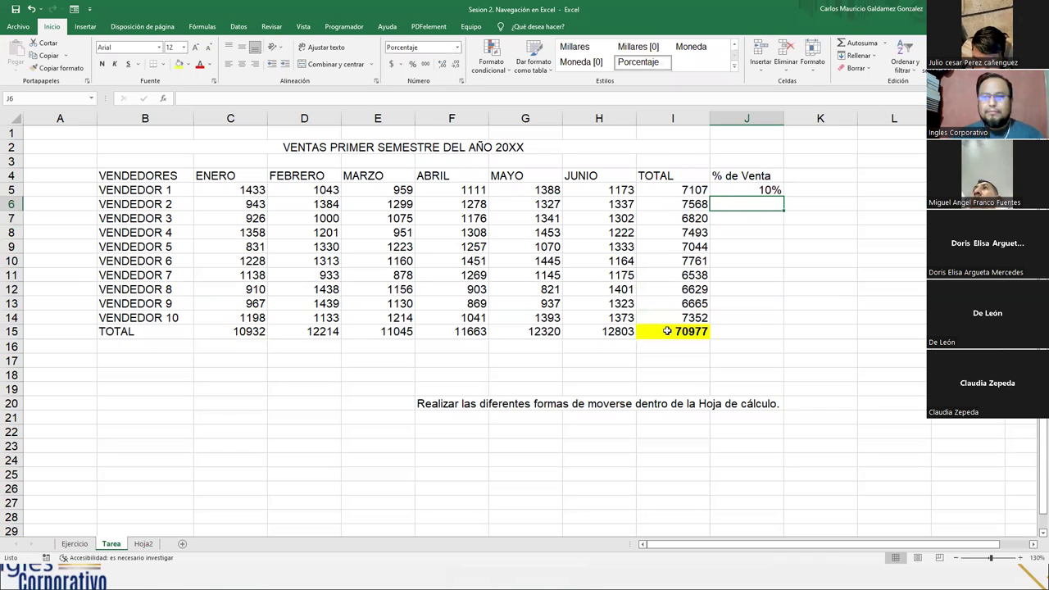
pyautogui.moveTo(741, 211); pyautogui.dragTo(739, 193)
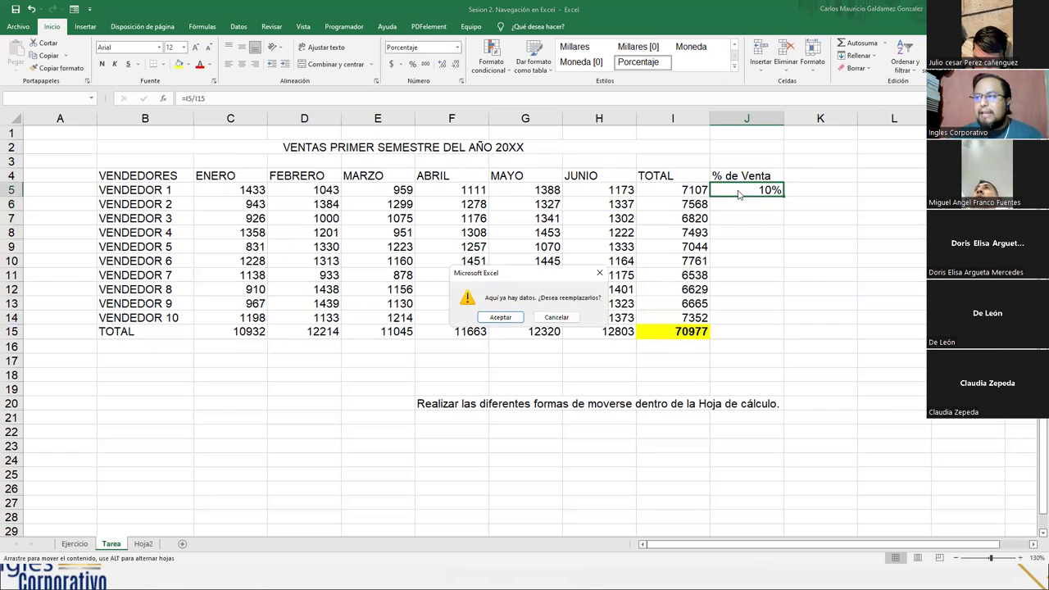
pyautogui.press('Escape')
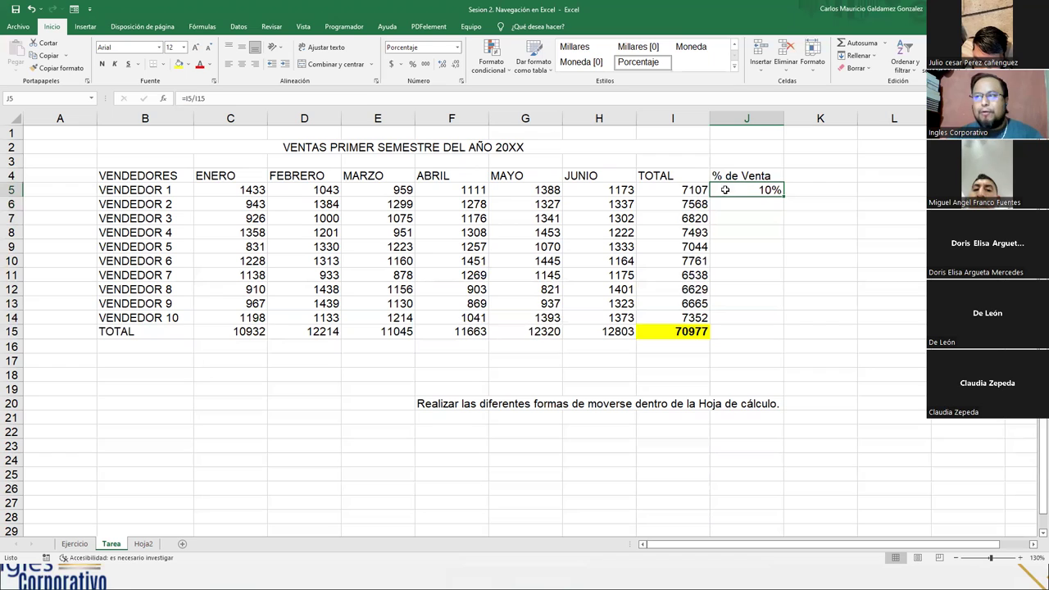
# Display J5 in Número format with six decimals and restore its percentage format.
pyautogui.click(457, 46)
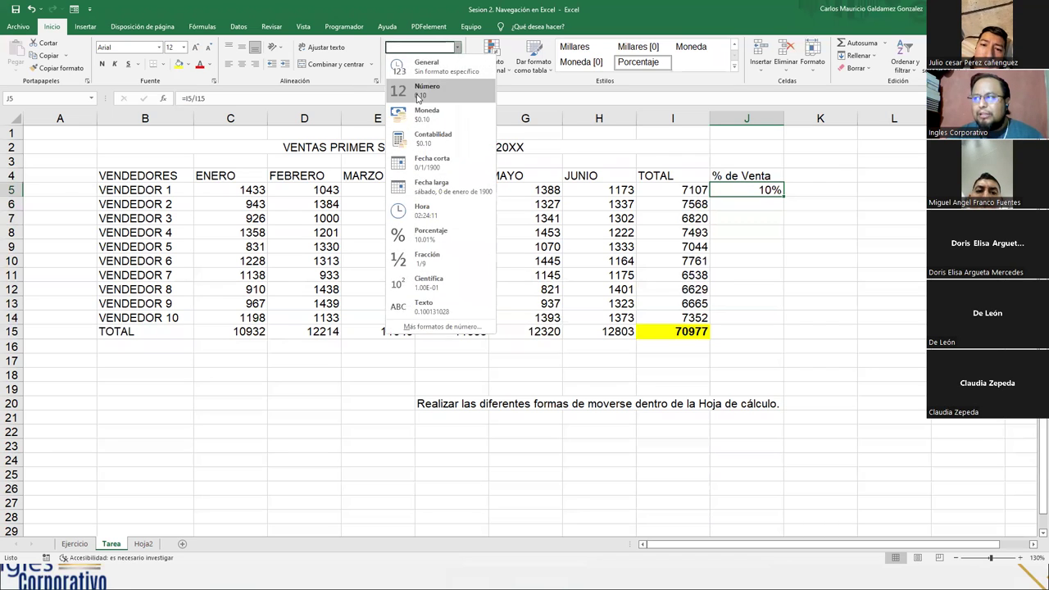
pyautogui.click(426, 92)
pyautogui.click(449, 68)
pyautogui.click(449, 69)
pyautogui.click(449, 69)
pyautogui.click(448, 69)
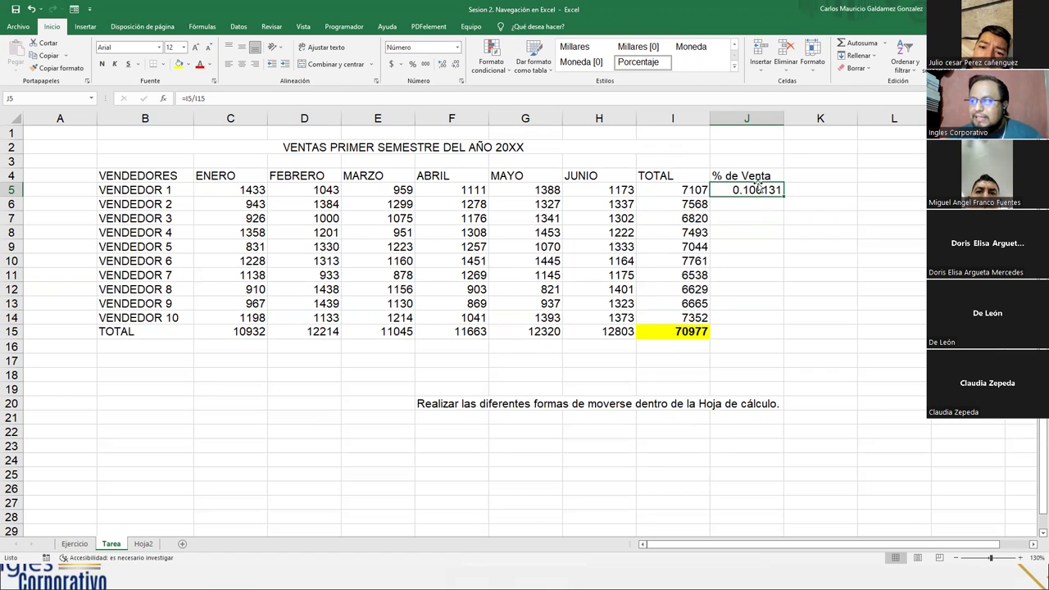
pyautogui.click(412, 69)
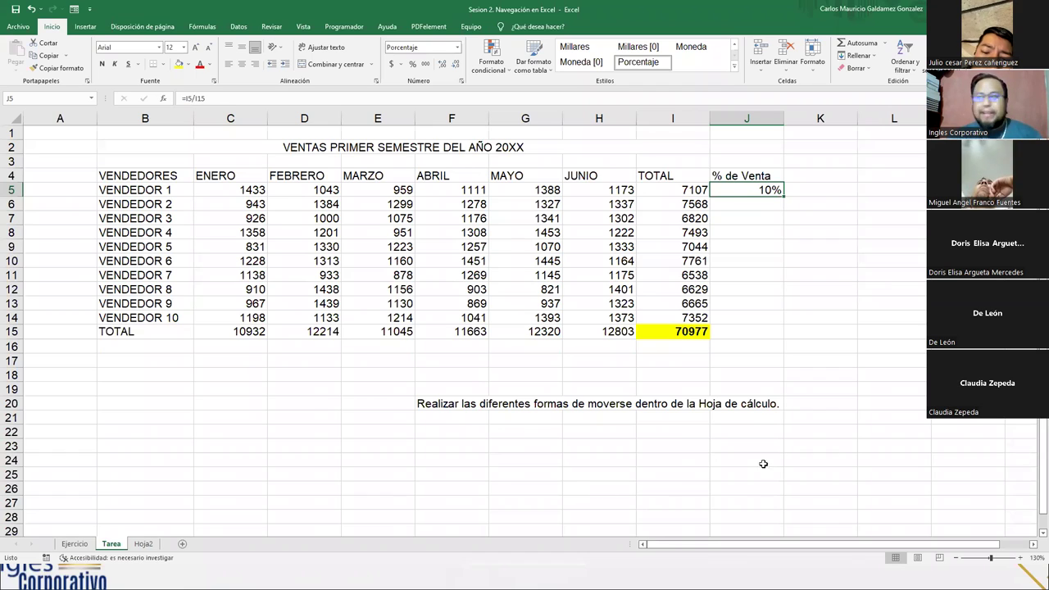
# Calculate Vendedor 2's share of total sales in J6 with =I6/I15.
pyautogui.click(735, 205)
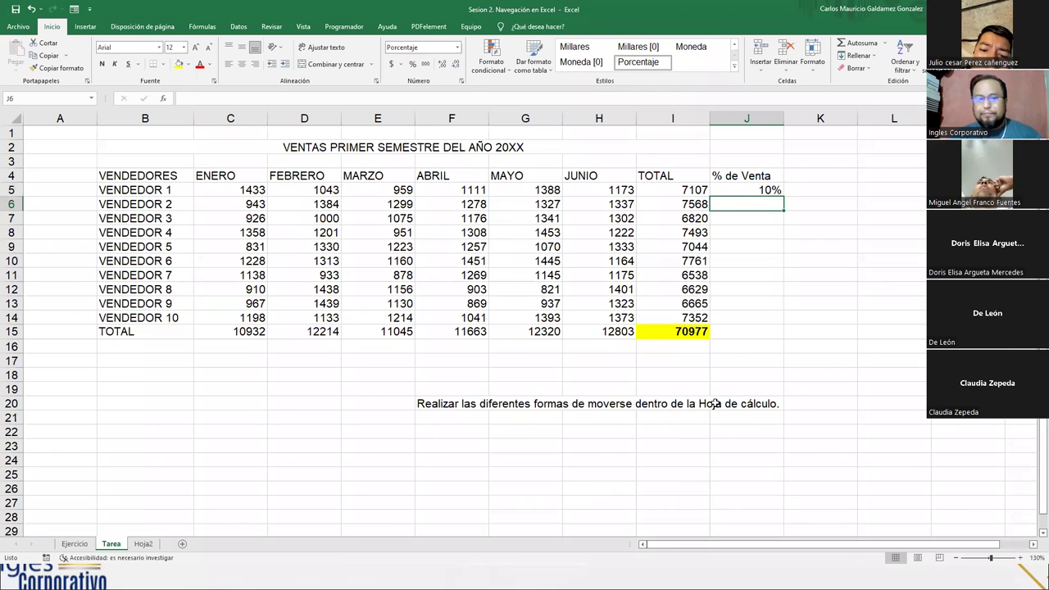
pyautogui.write('=')
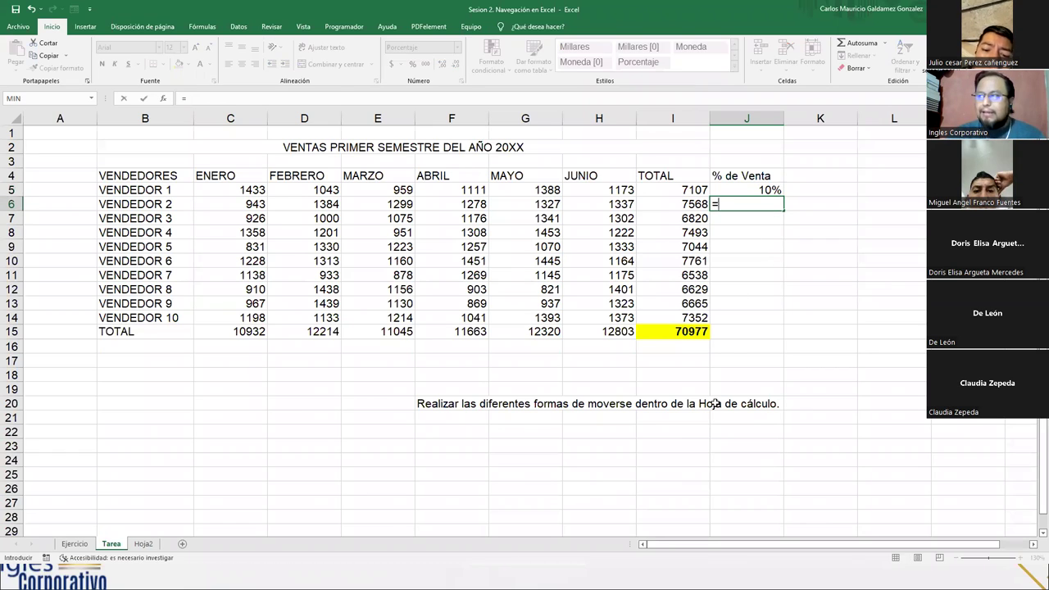
pyautogui.click(680, 205)
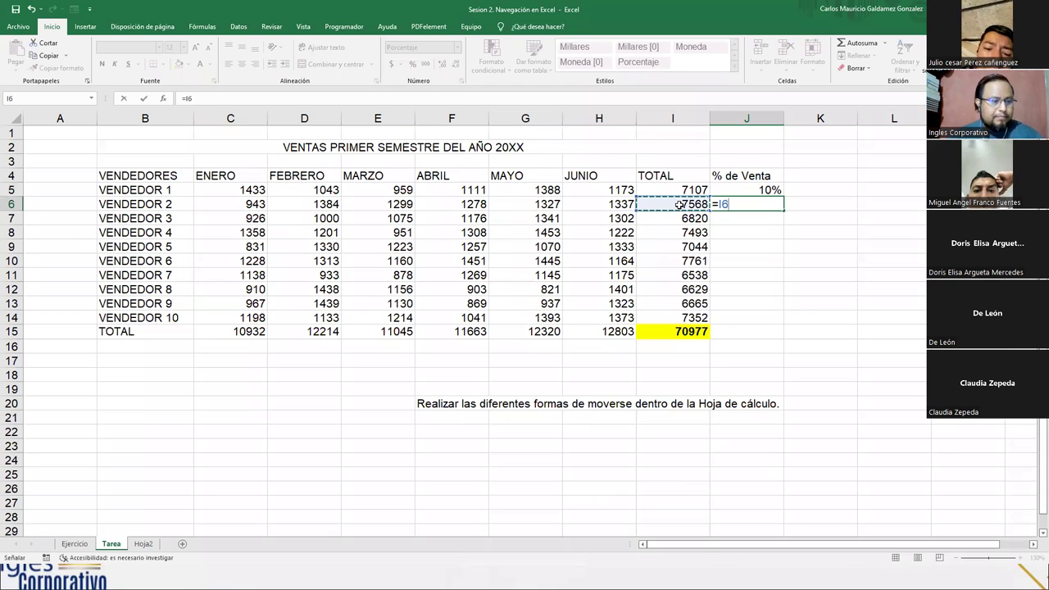
pyautogui.write('/')
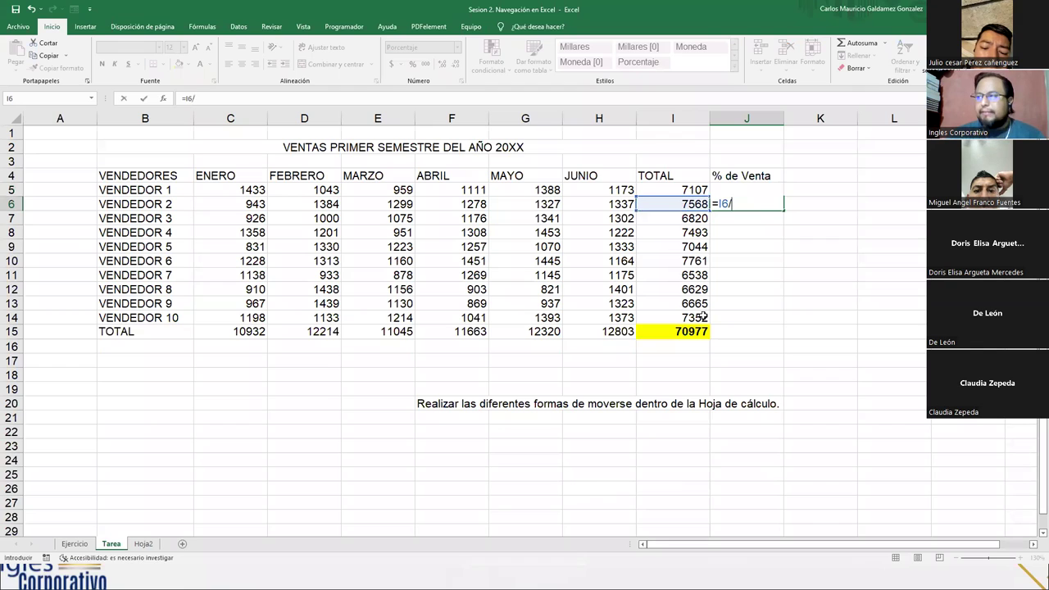
pyautogui.click(658, 330)
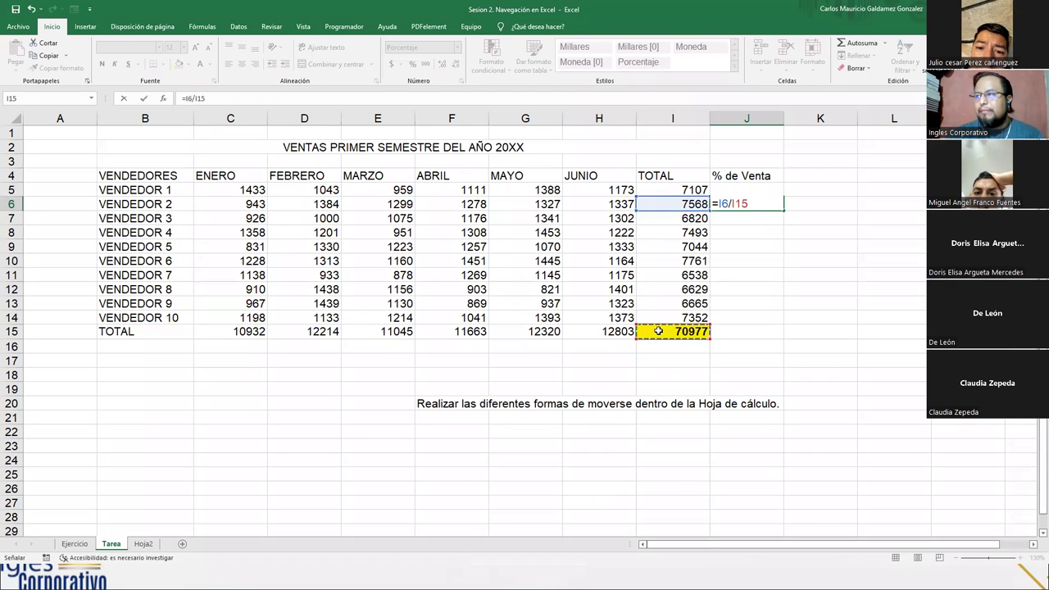
pyautogui.press('Return')
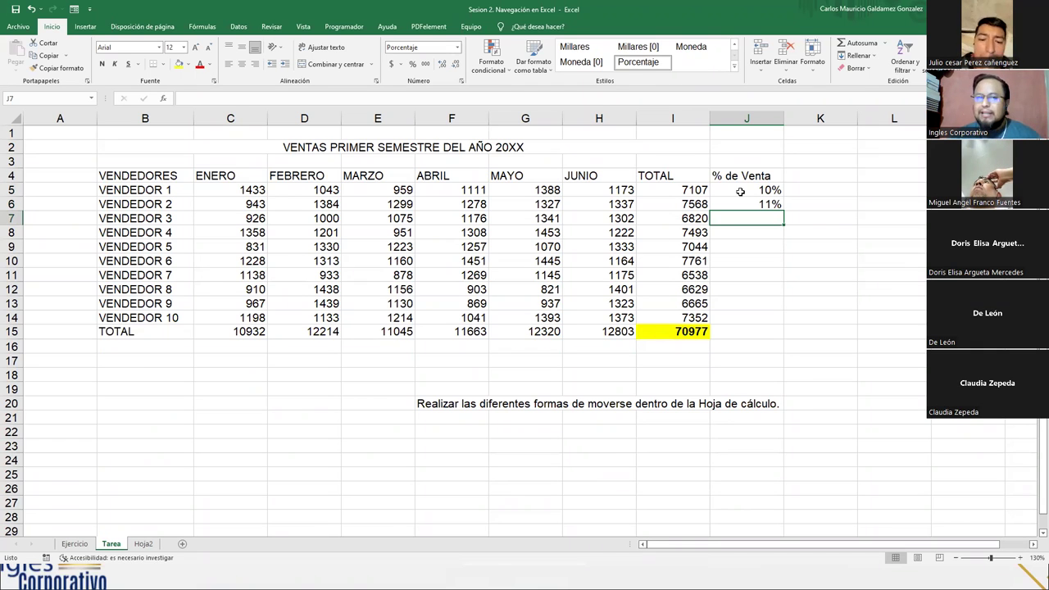
# Apply the percentage format to the % de Venta cells J5:J15.
pyautogui.moveTo(742, 190); pyautogui.dragTo(750, 329)
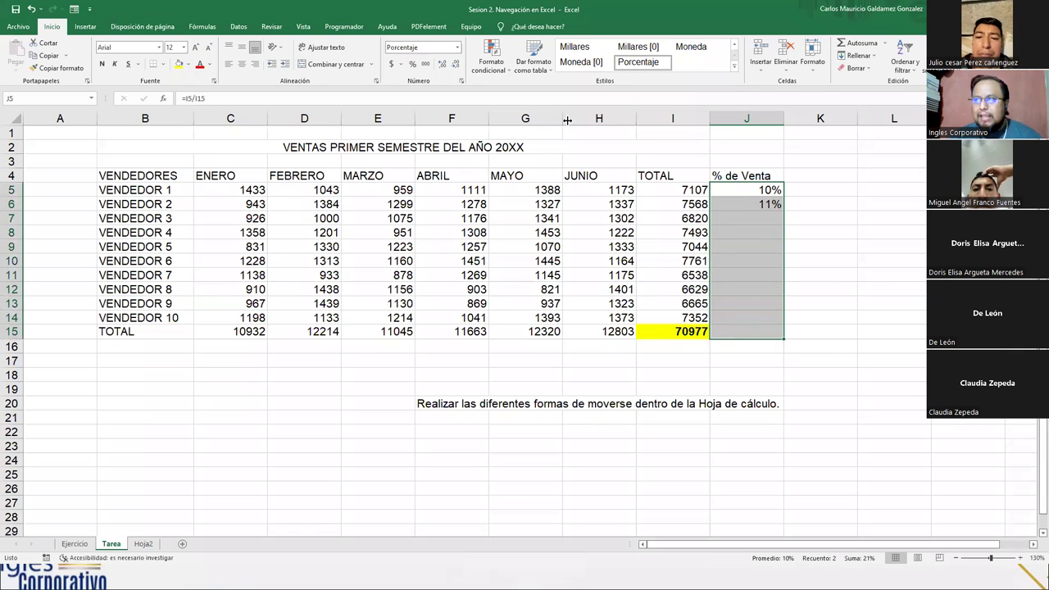
pyautogui.click(413, 66)
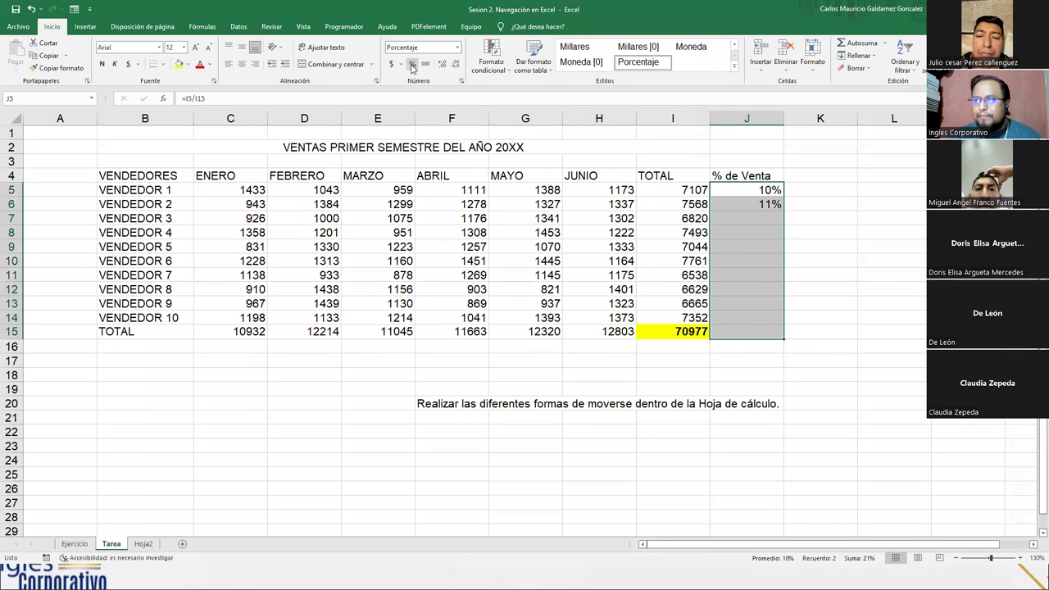
pyautogui.click(747, 233)
pyautogui.click(763, 205)
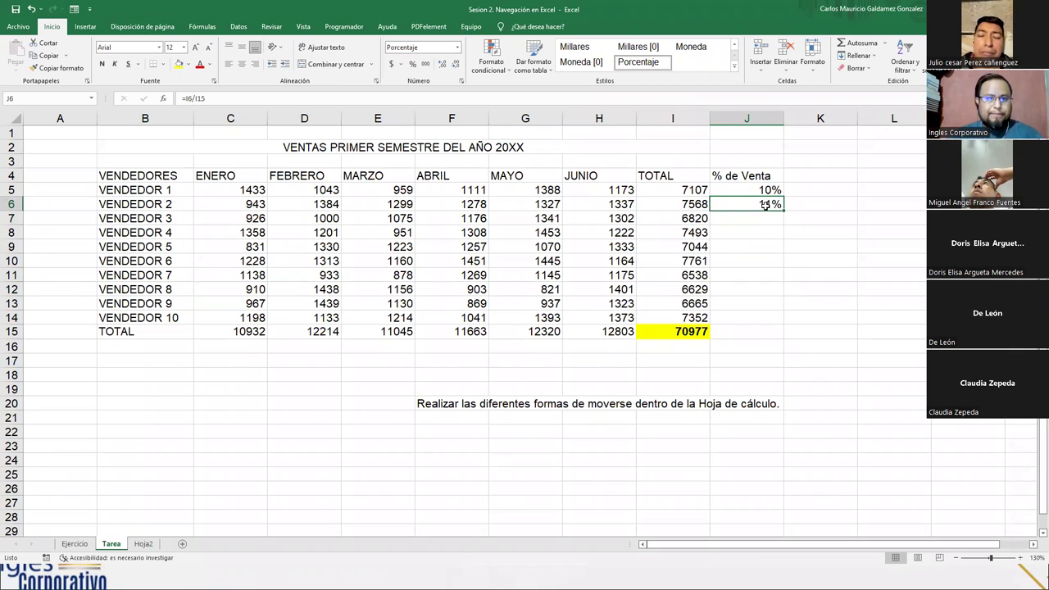
# Total the % de Venta column in J15 with AutoSum.
pyautogui.click(752, 333)
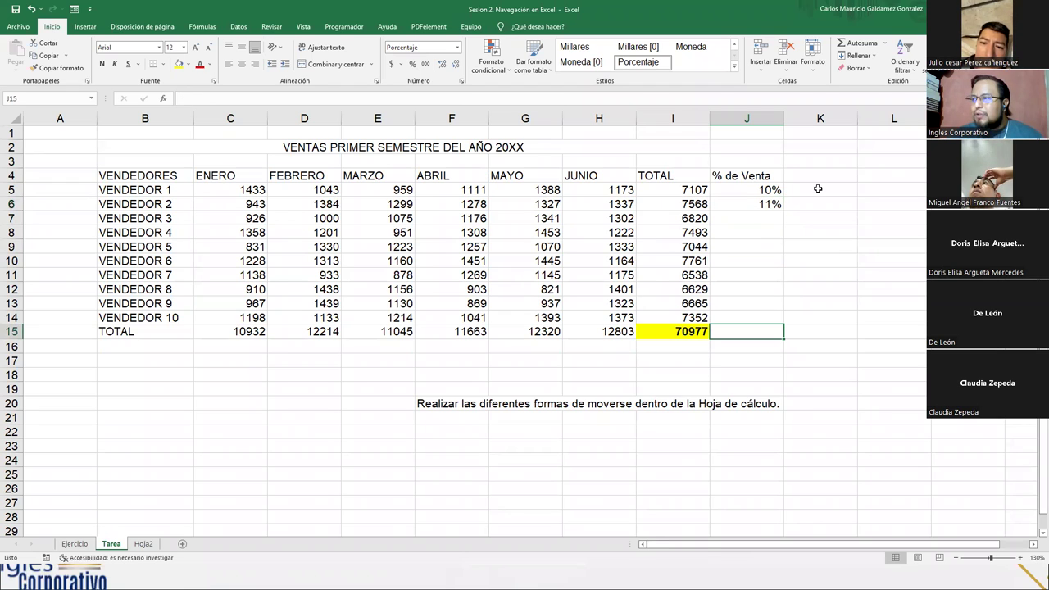
pyautogui.click(862, 45)
pyautogui.press('Return')
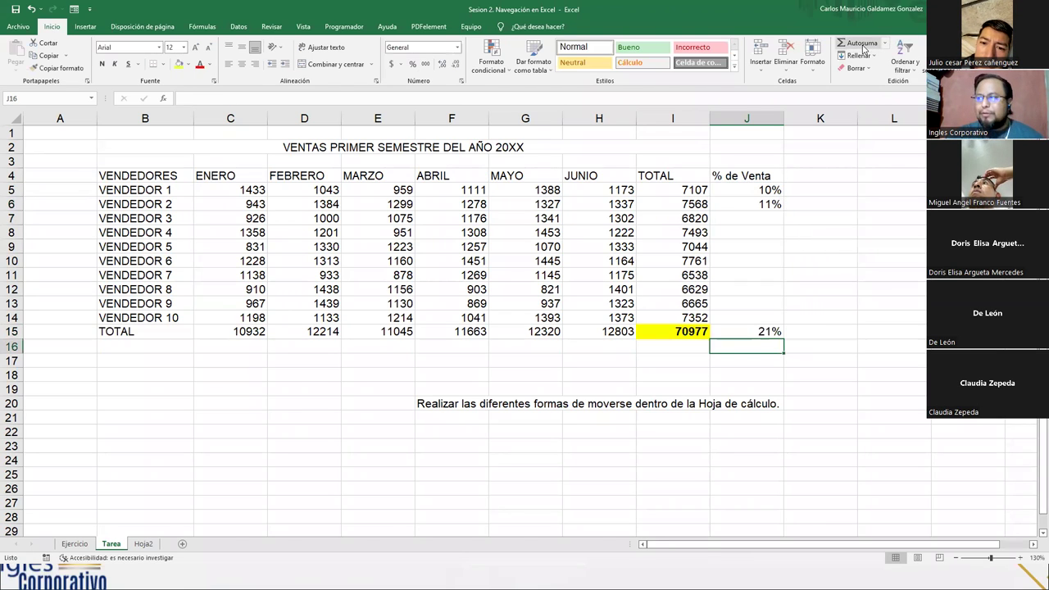
# Make the grand total reference absolute in J6's formula, giving =I6/$I$15, and keep J6 selected.
pyautogui.click(759, 203)
pyautogui.doubleClick(750, 204)
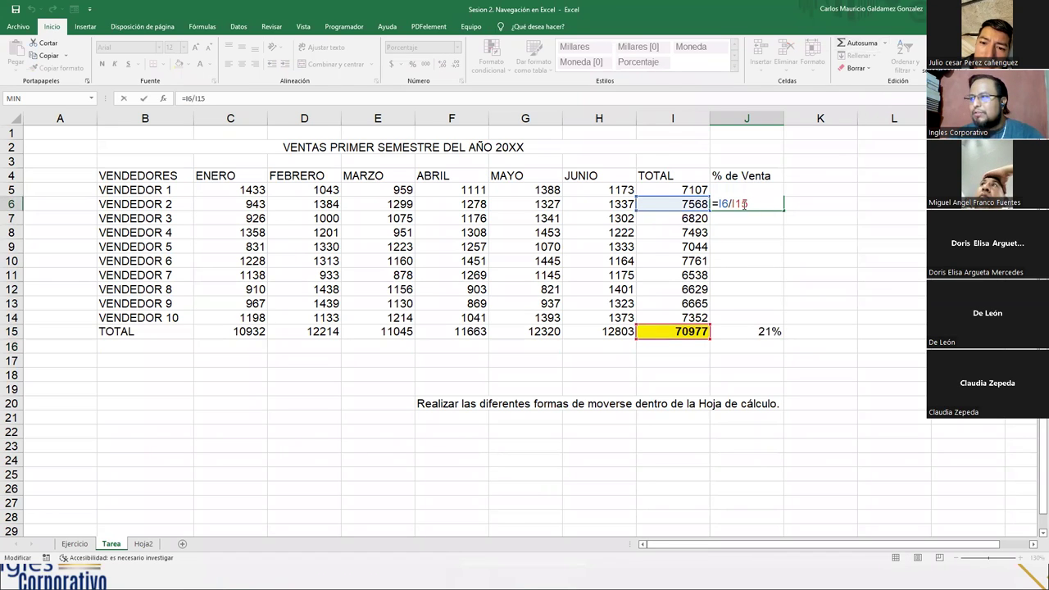
pyautogui.press('F4')
pyautogui.hotkey('ctrl', 'Return')
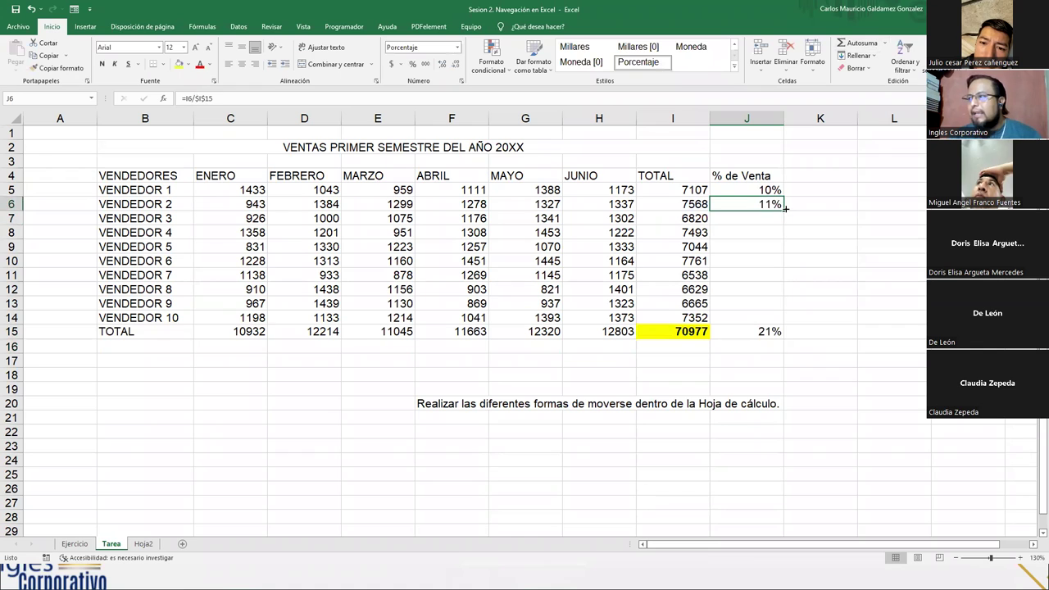
# Fill J6's percentage formula down through J14 and select J5:J10 to review the vendor shares.
pyautogui.moveTo(784, 208); pyautogui.dragTo(769, 317)
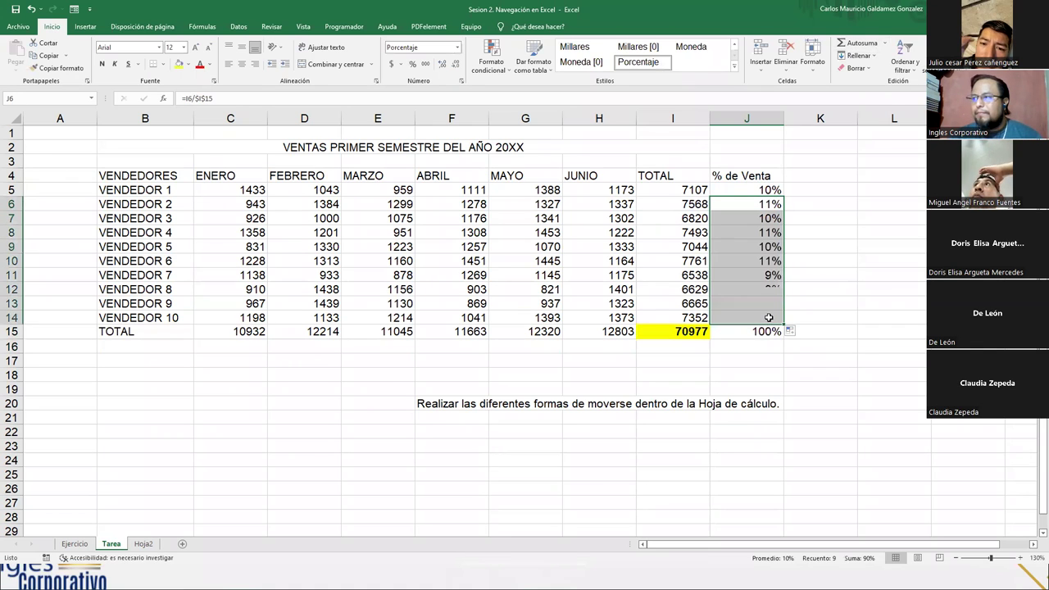
pyautogui.click(745, 191)
pyautogui.hotkey('shift', 'Down')
pyautogui.hotkey('shift', 'Down')
pyautogui.hotkey('shift', 'Down')
pyautogui.hotkey('shift', 'Down')
pyautogui.hotkey('shift', 'Down')
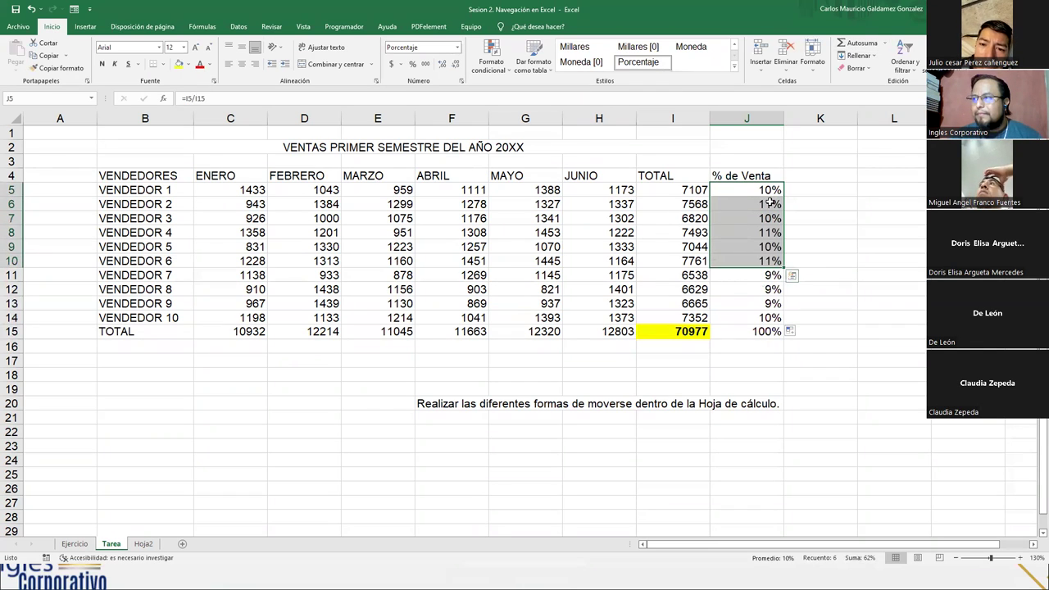
# Copy J6's absolute-reference formula into J5 and end the copy mode with J8 selected.
pyautogui.click(770, 204)
pyautogui.hotkey('ctrl', 'c')
pyautogui.click(753, 191)
pyautogui.hotkey('ctrl', 'v')
pyautogui.click(751, 232)
pyautogui.press('Escape')
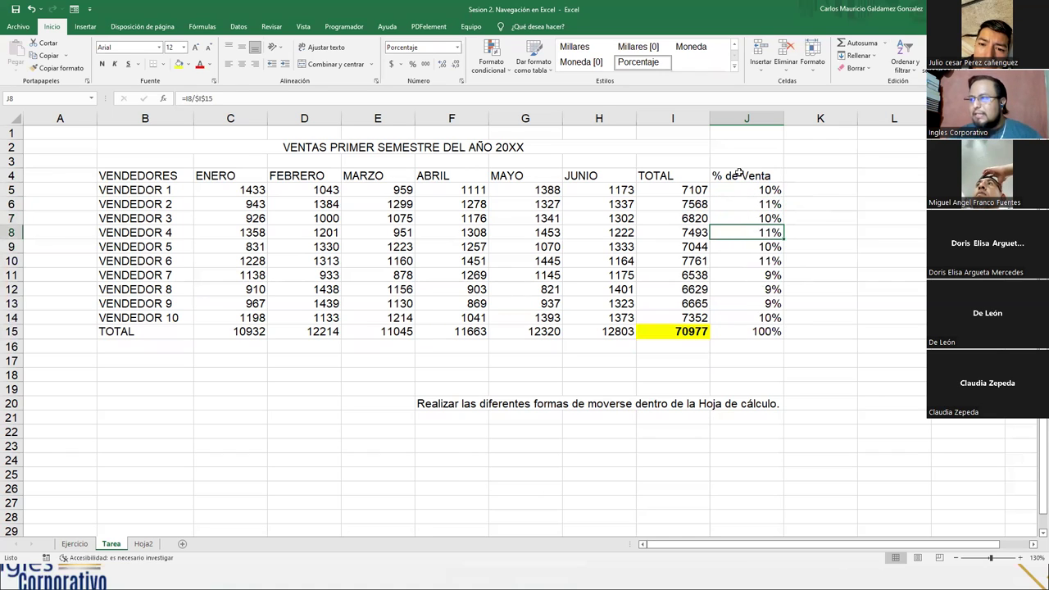
# Show J5's formula in edit mode and capture a screen clipping of the TOTAL and % de Venta columns.
pyautogui.click(746, 191)
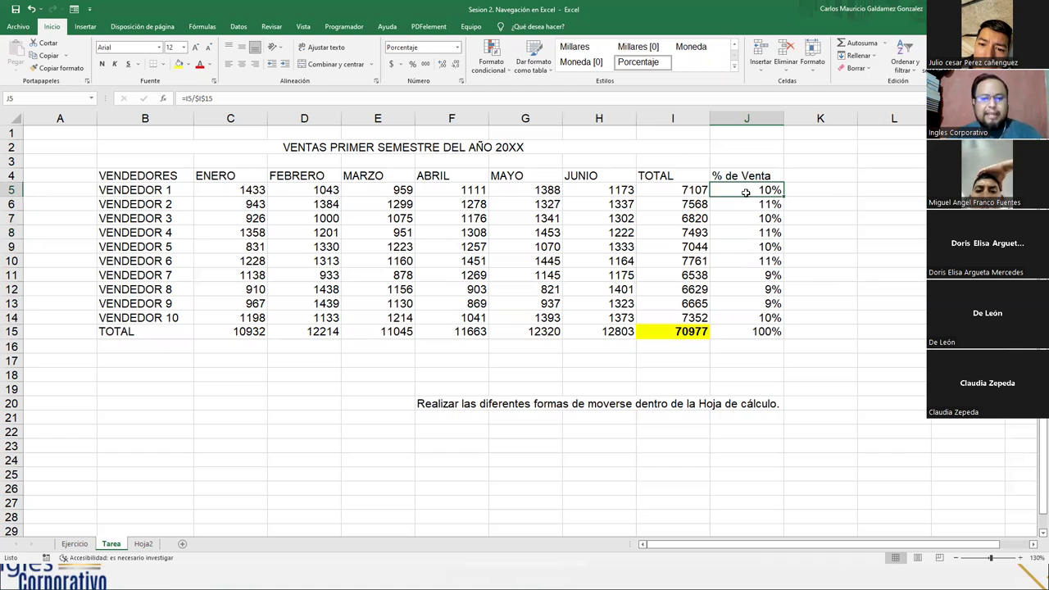
pyautogui.doubleClick(747, 192)
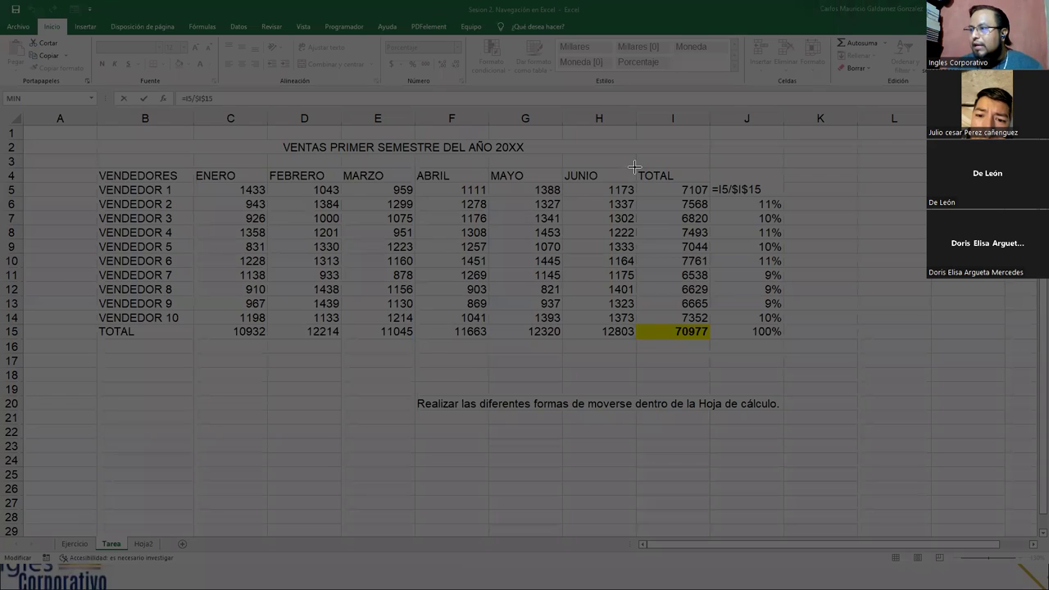
pyautogui.moveTo(634, 168); pyautogui.dragTo(793, 359)
pyautogui.click(793, 358)
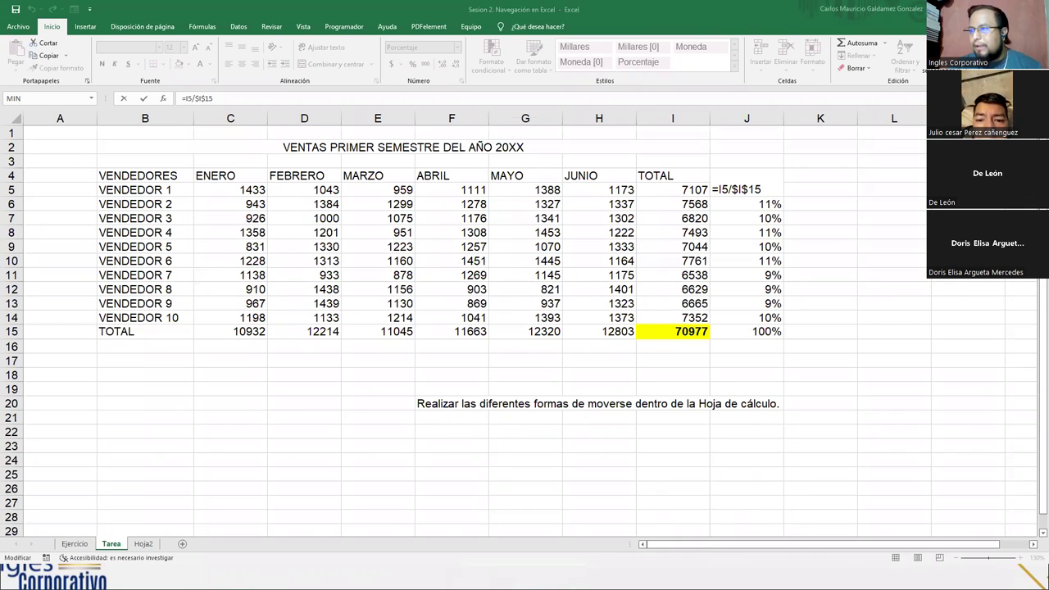
# Switch to Herramienta Recortes to view the annotated clipping, close it, and leave J5's formula by selecting J15.
pyautogui.hotkey('alt', 'Tab')
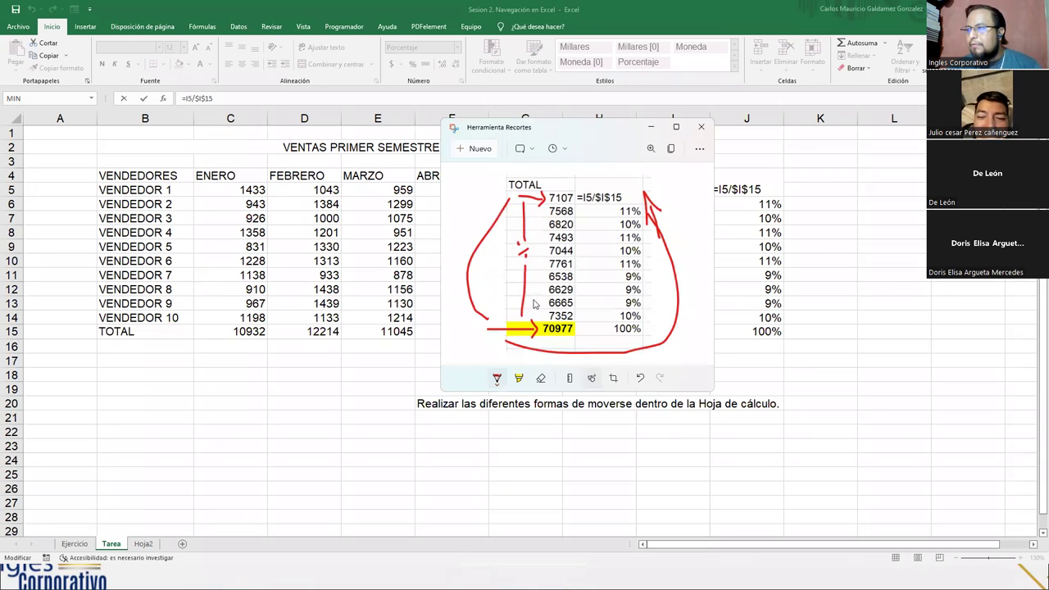
pyautogui.rightClick(557, 261)
pyautogui.click(569, 284)
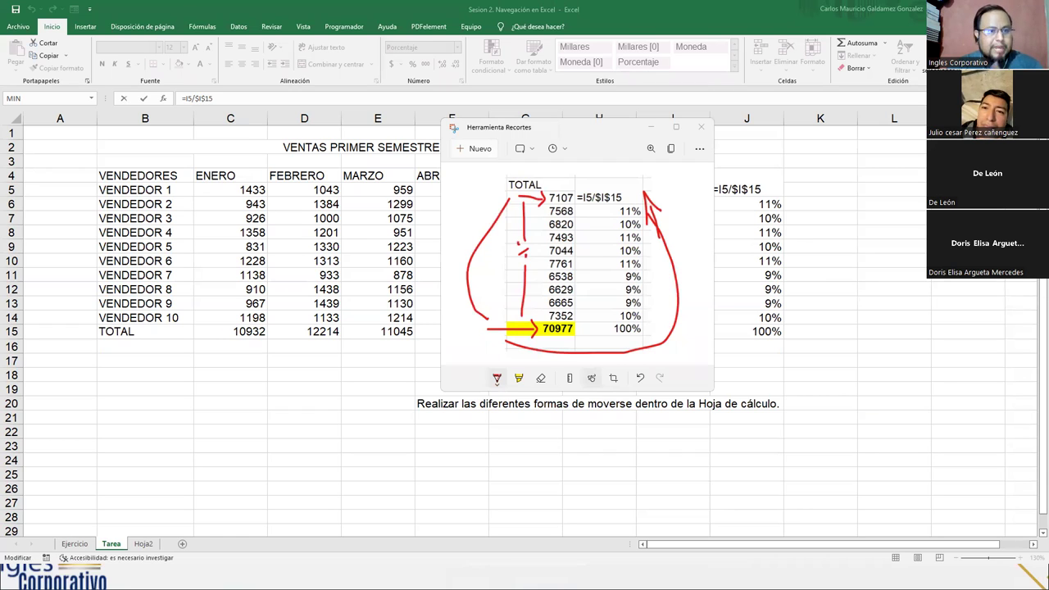
pyautogui.click(701, 127)
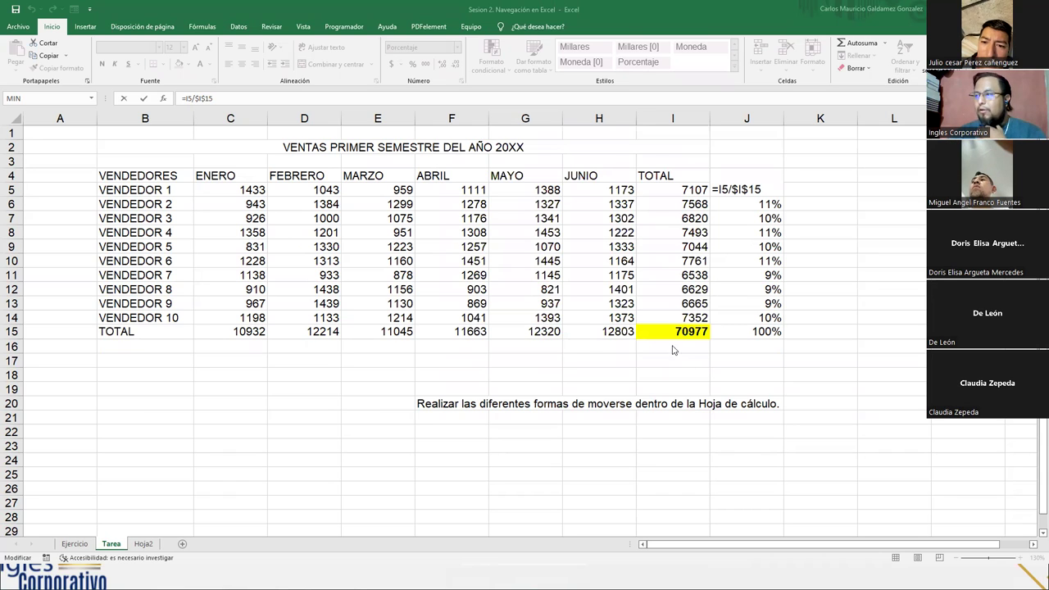
pyautogui.click(741, 334)
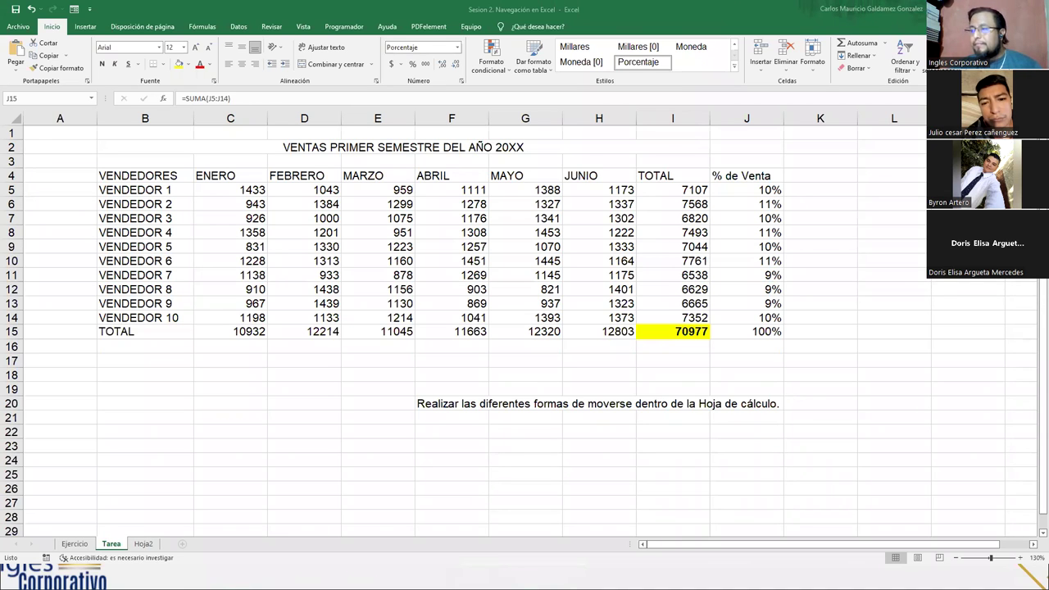
# Switch to the slide presentation and advance from VAMOS A PRACTICAR to the DUDAS o INQUIETUDES slide.
pyautogui.hotkey('alt', 'Tab')
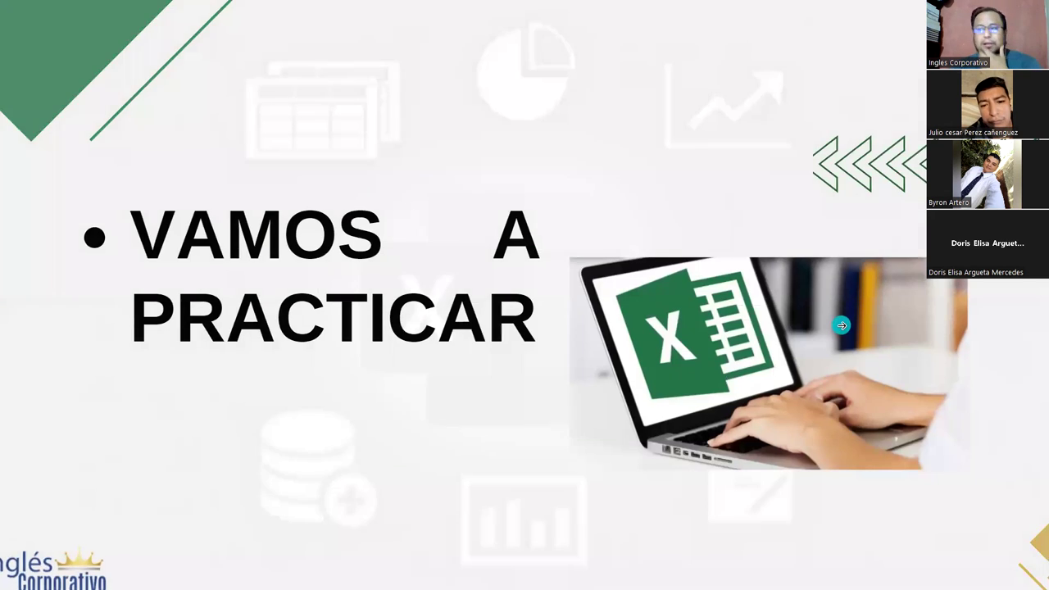
pyautogui.press('Right')
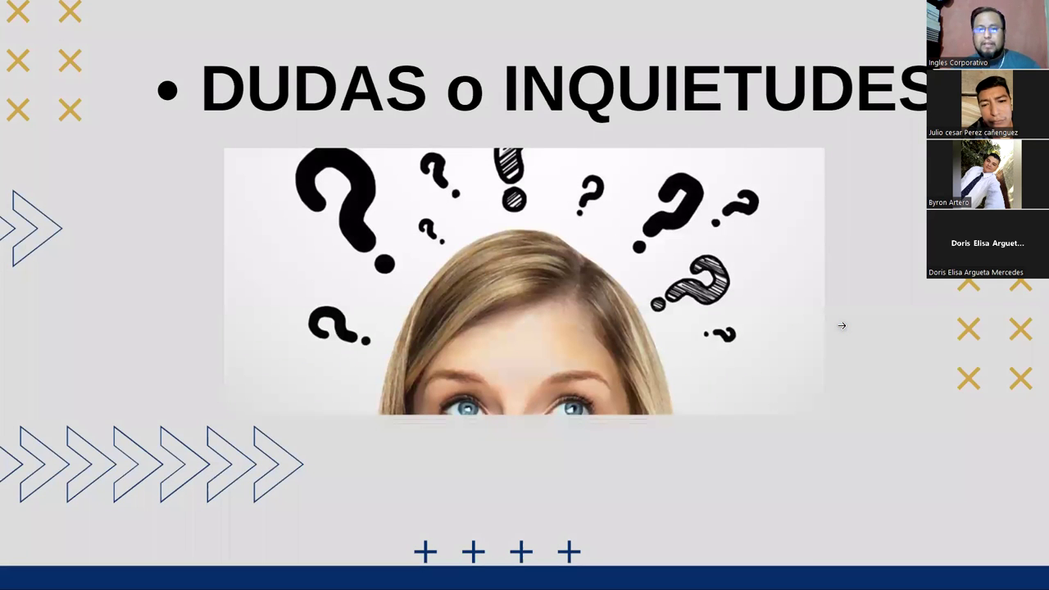